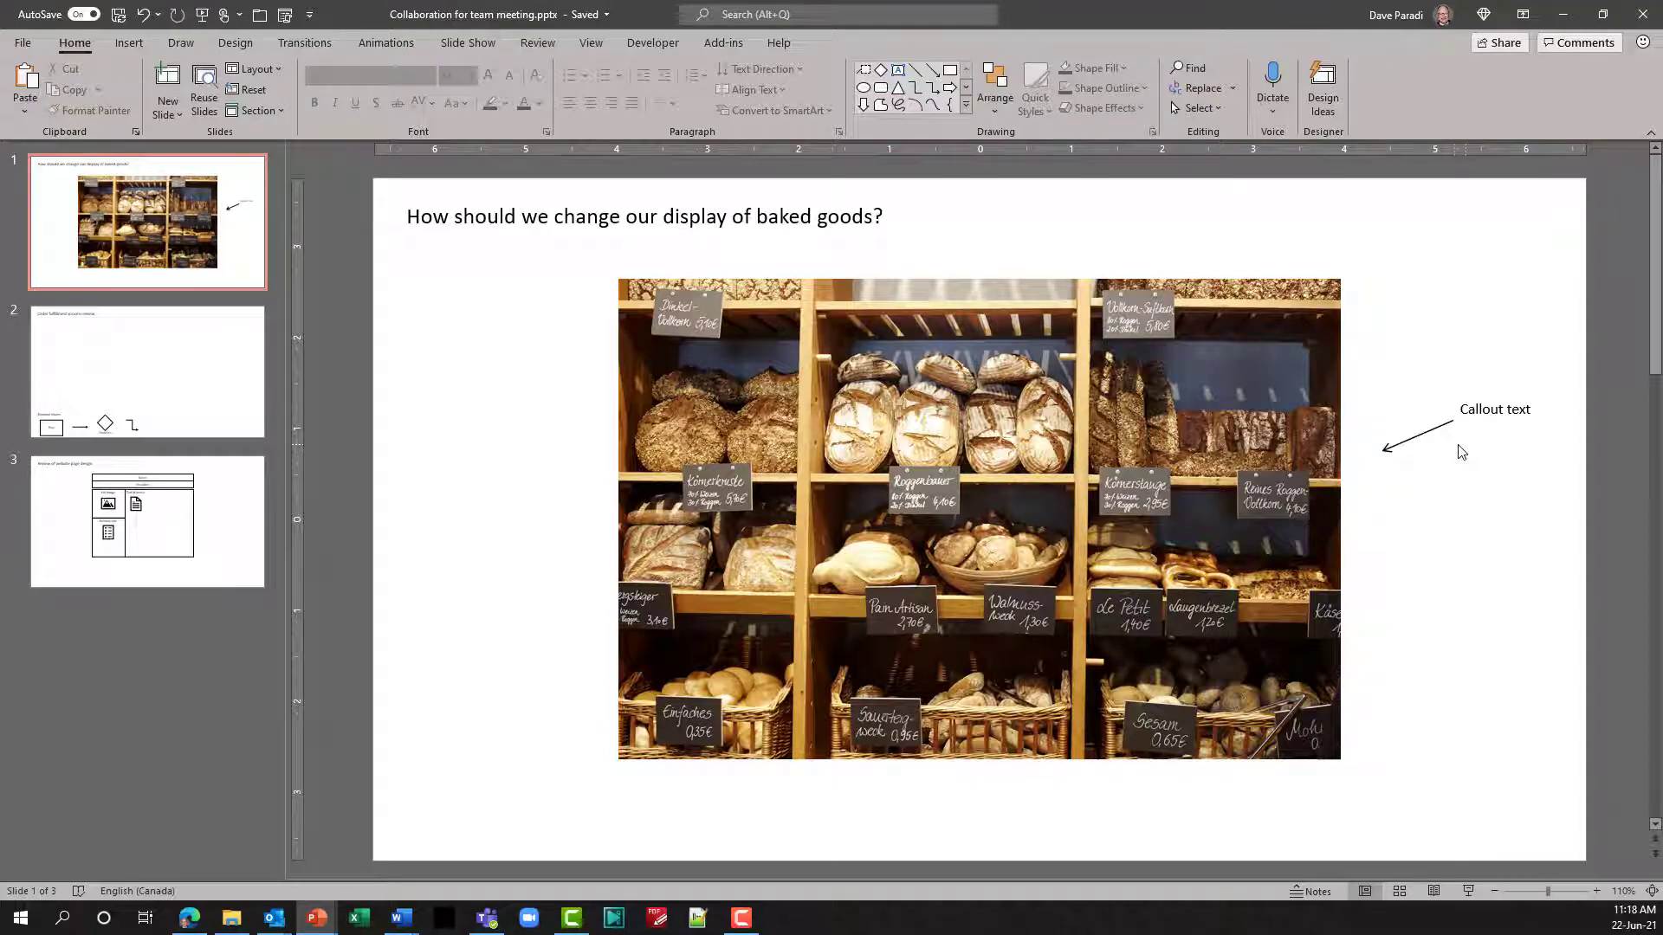
- Try the callout arrow on the bread photo, leave it beside the photo, then open slide 2
left_click(1412, 446)
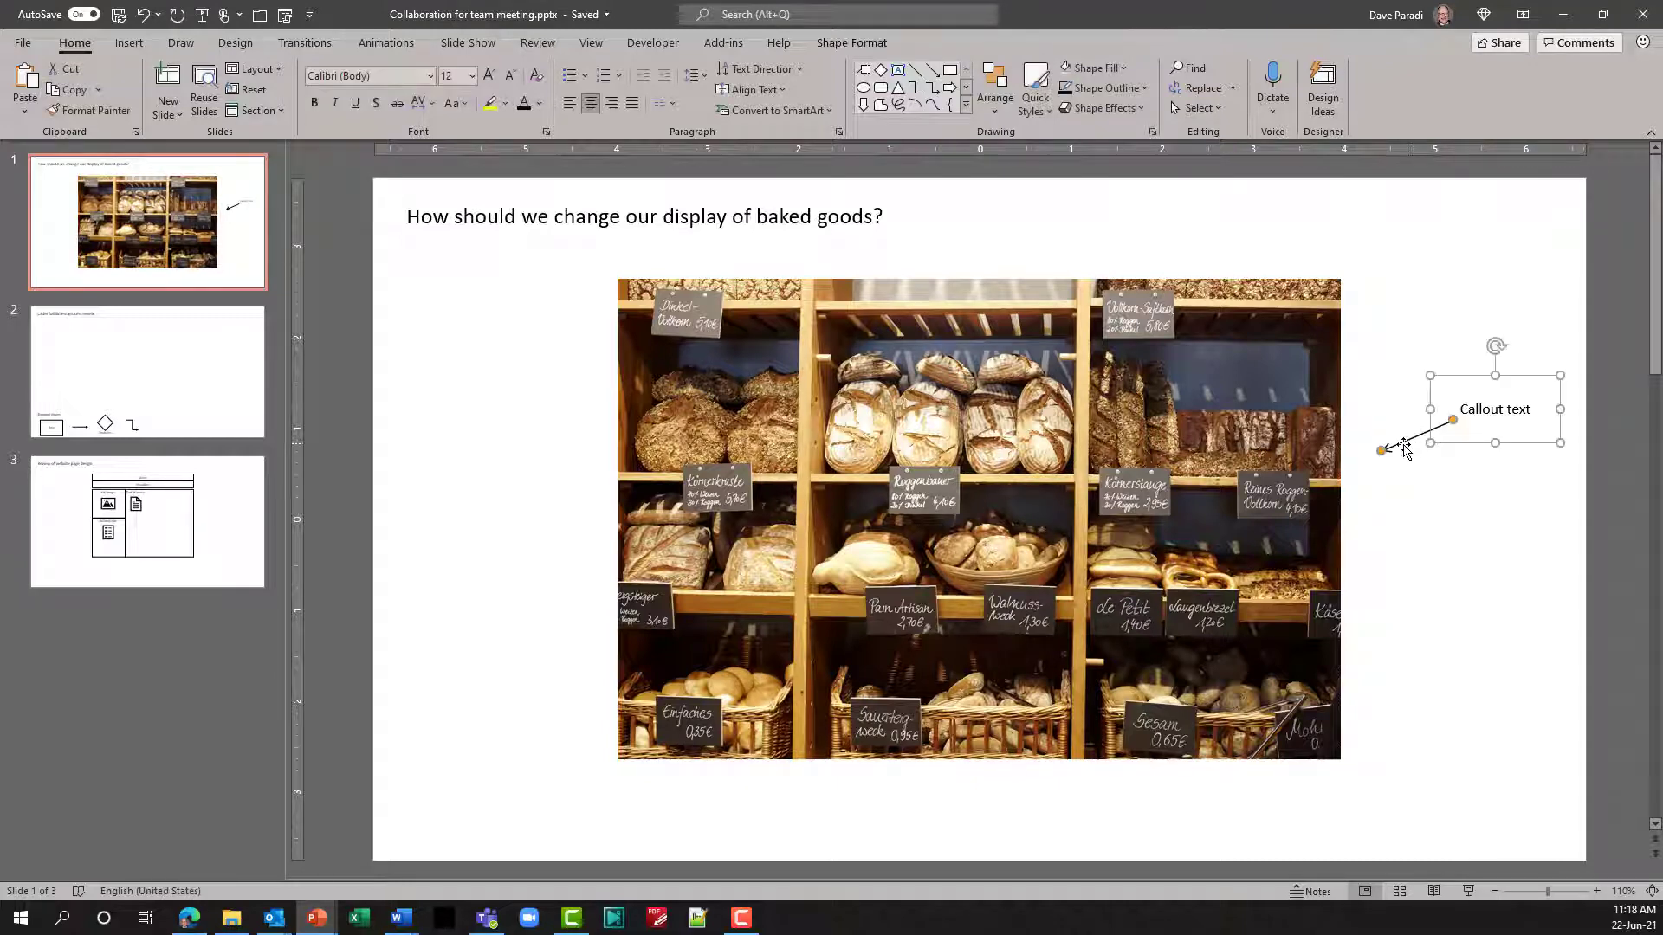
left_click_drag(1380, 450, 1298, 466)
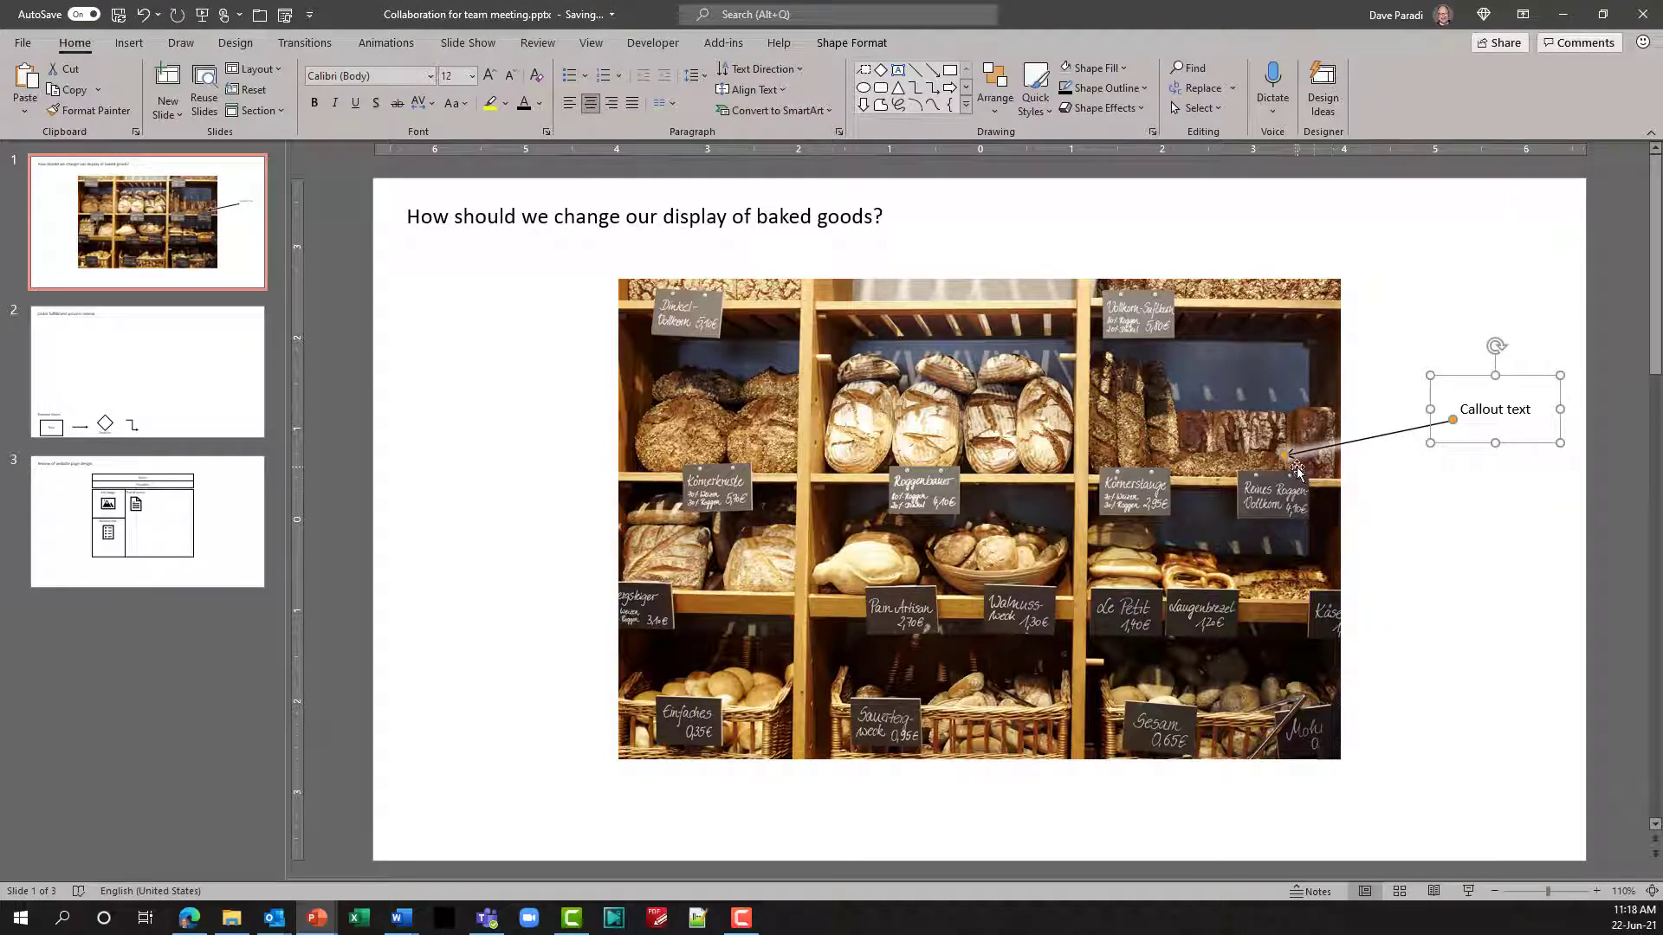
left_click_drag(1287, 457, 1357, 452)
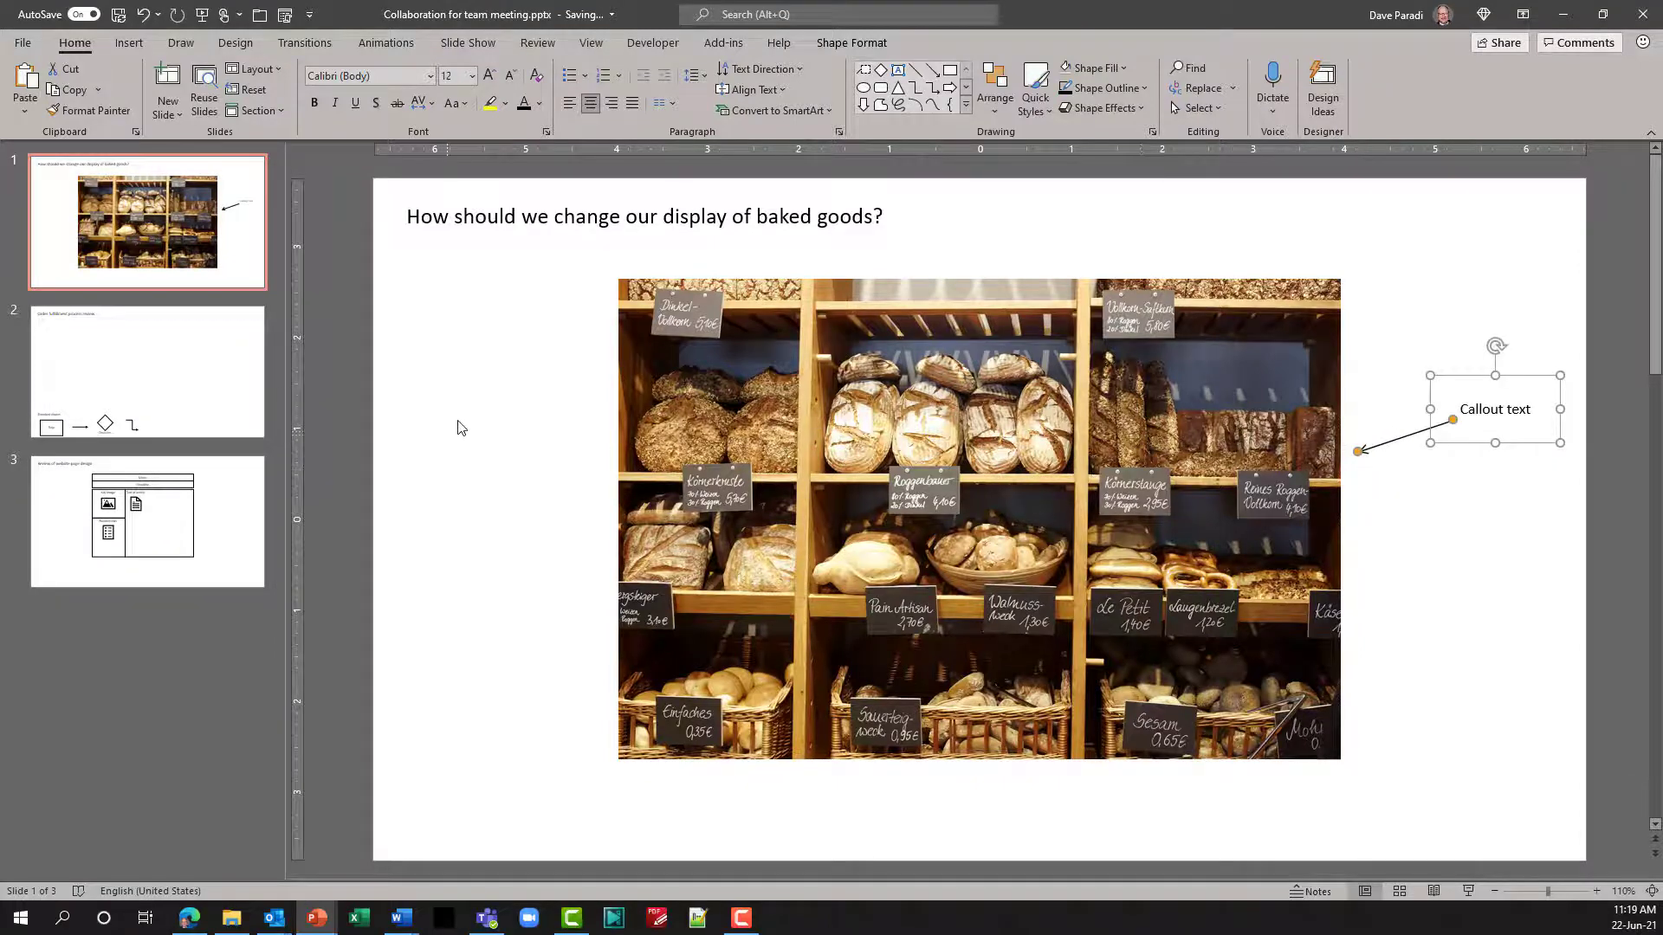
left_click(186, 400)
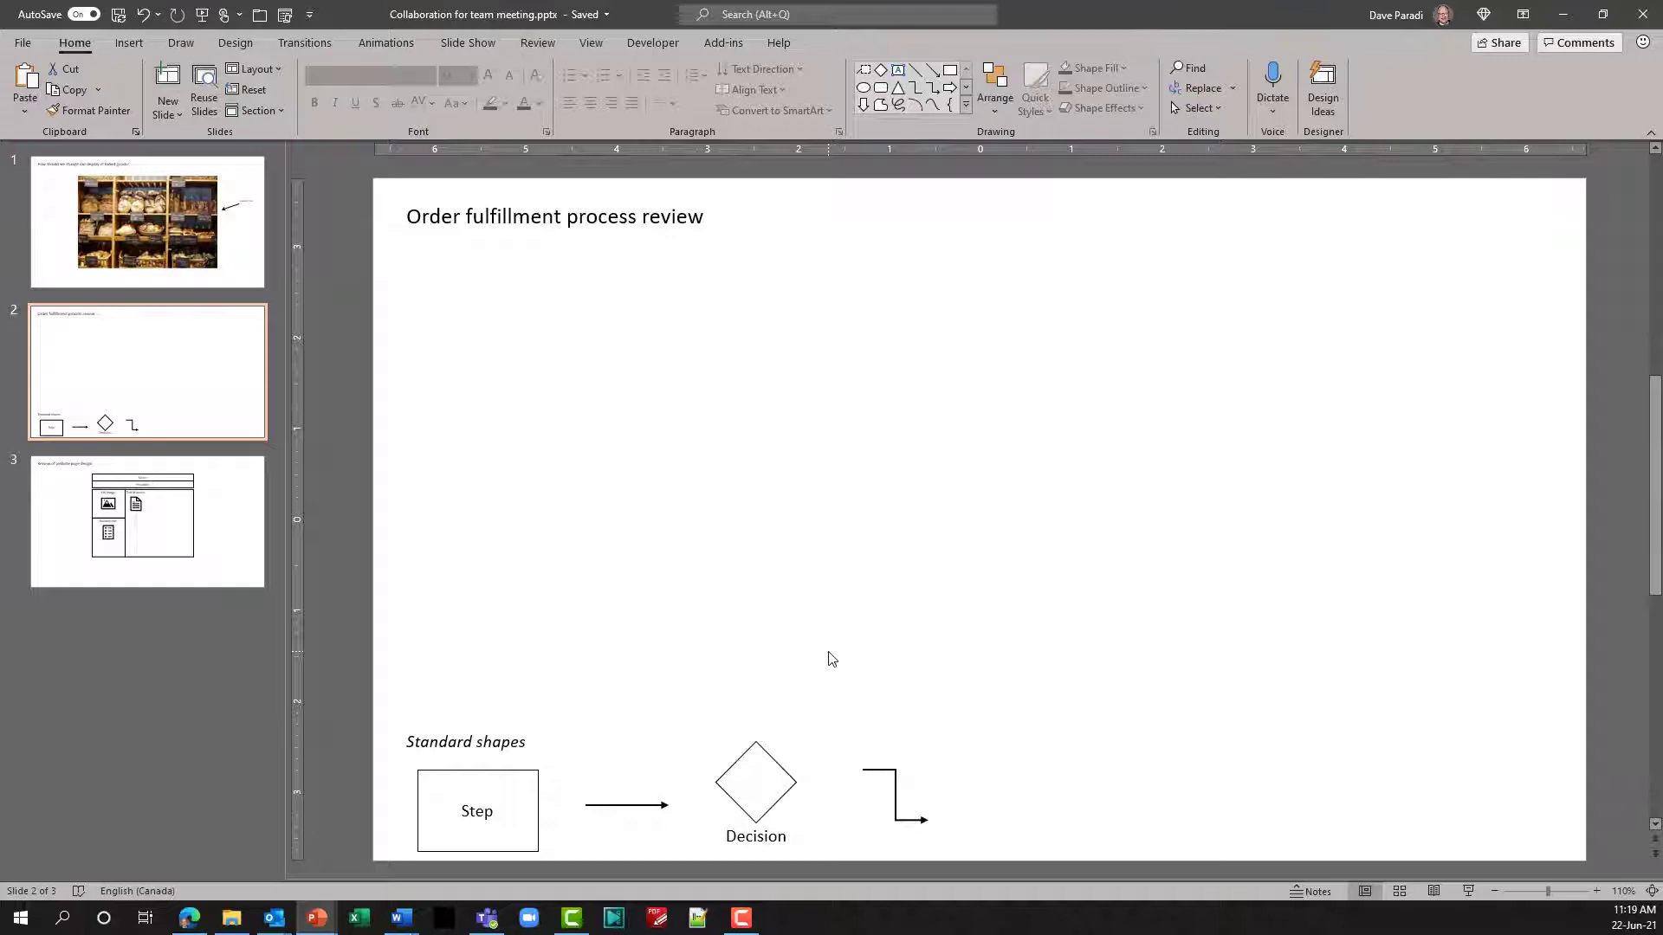
- Show slide 3, 'Review of website page design', briefly selecting its Text of article box
left_click(223, 554)
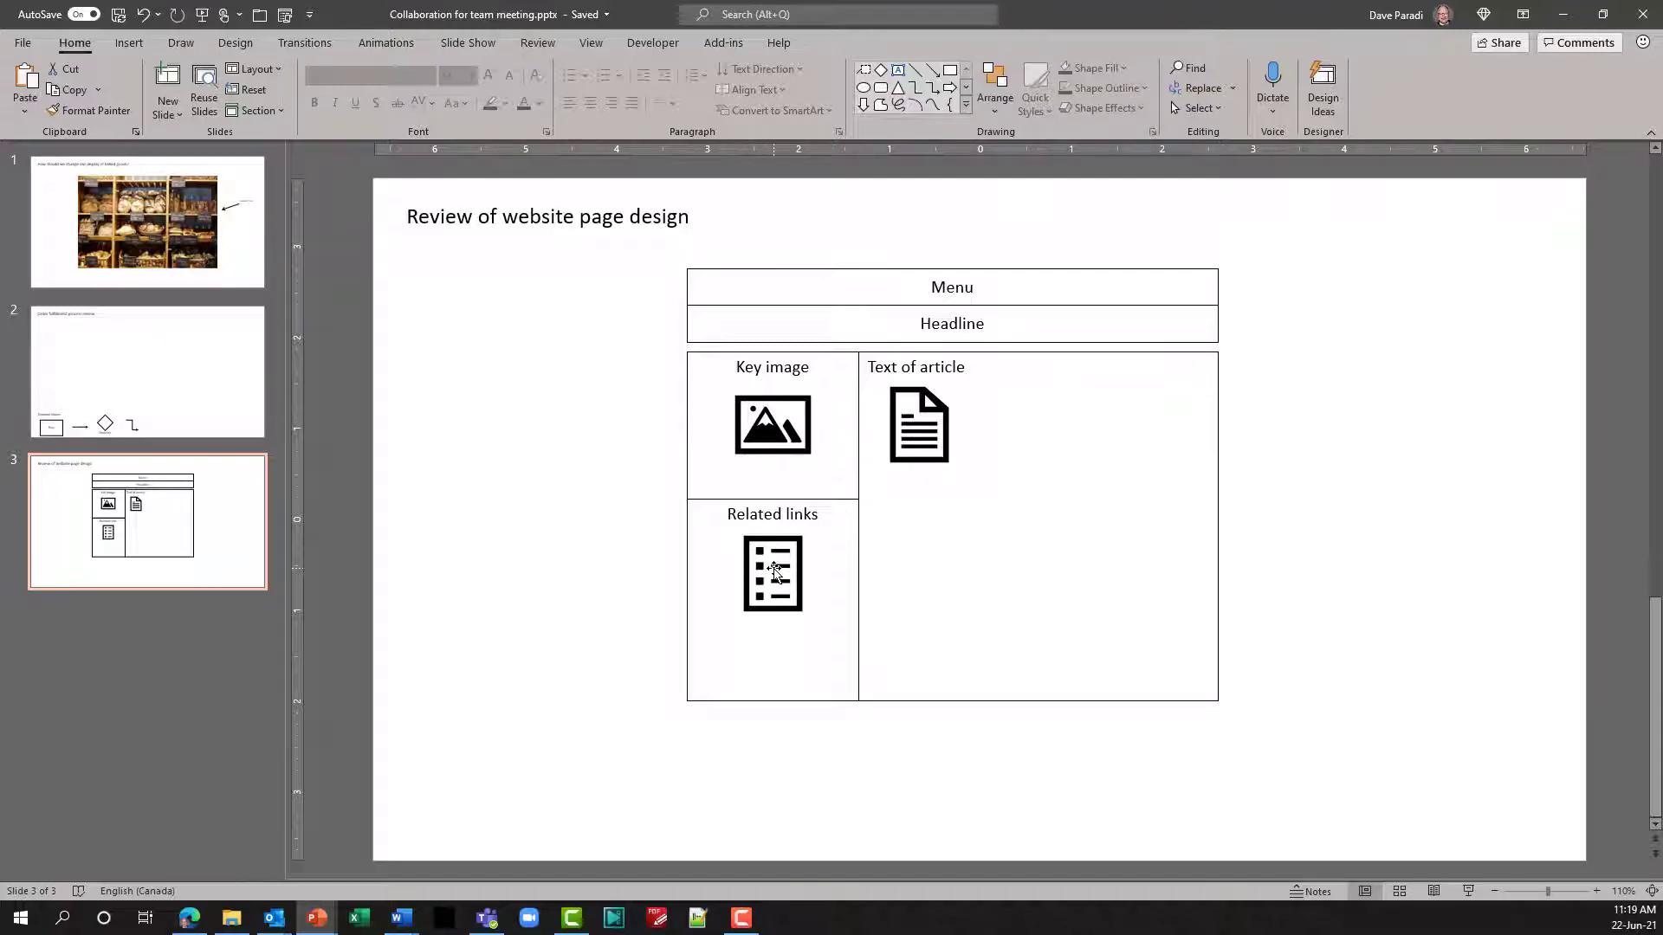
left_click(1215, 372)
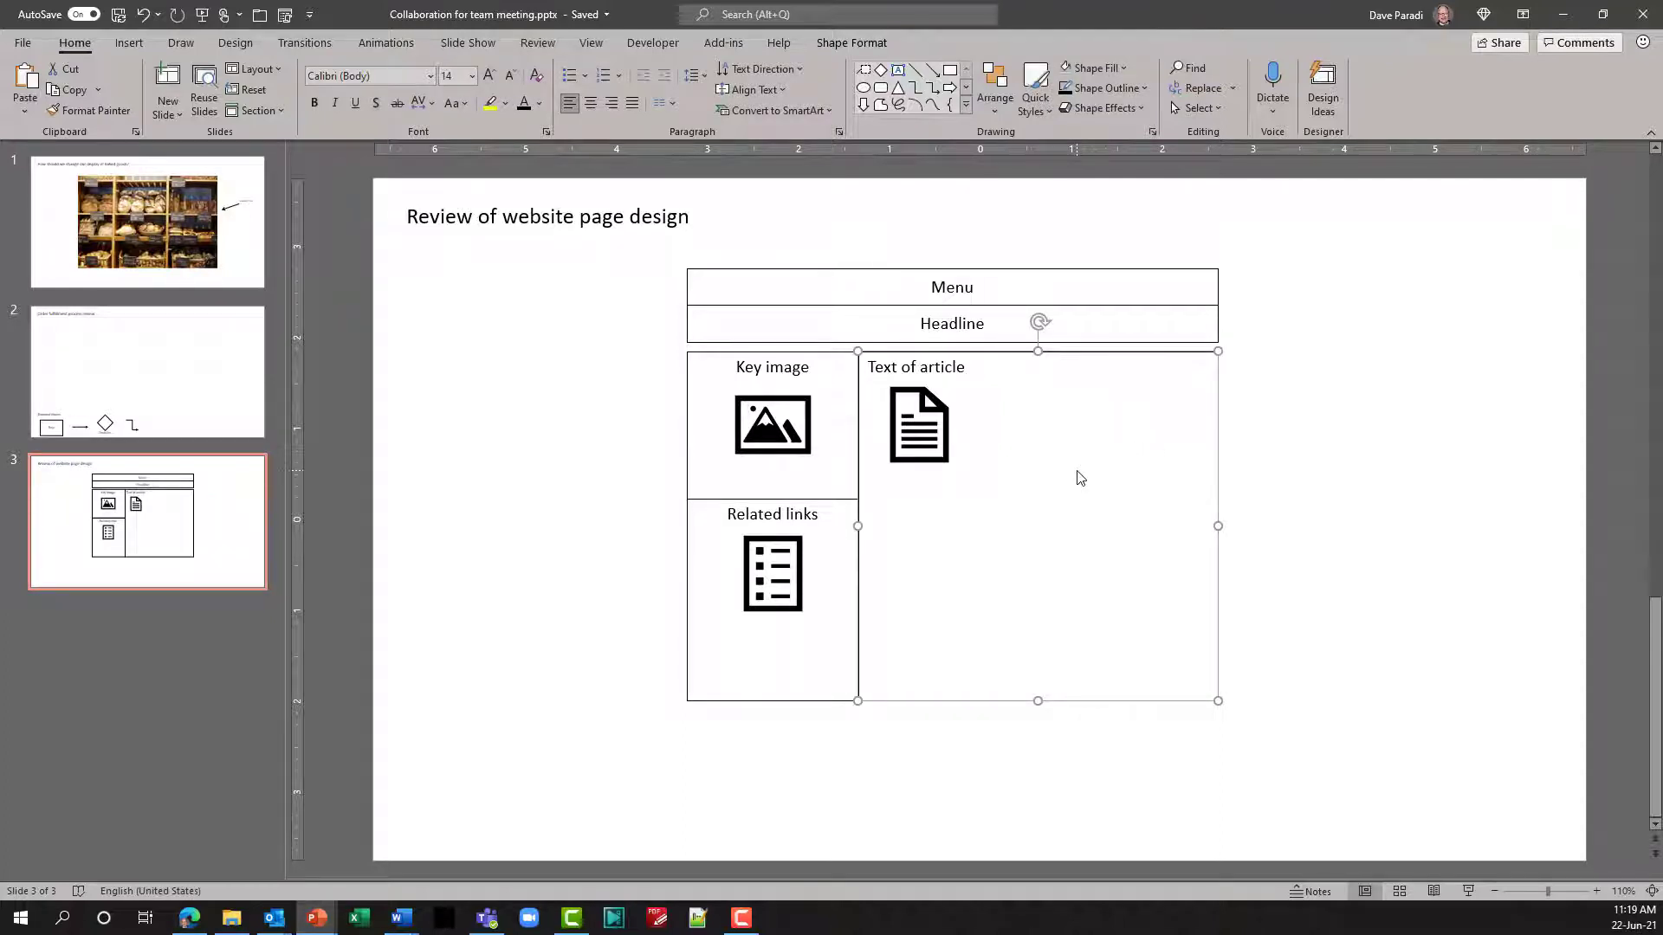
left_click(1242, 477)
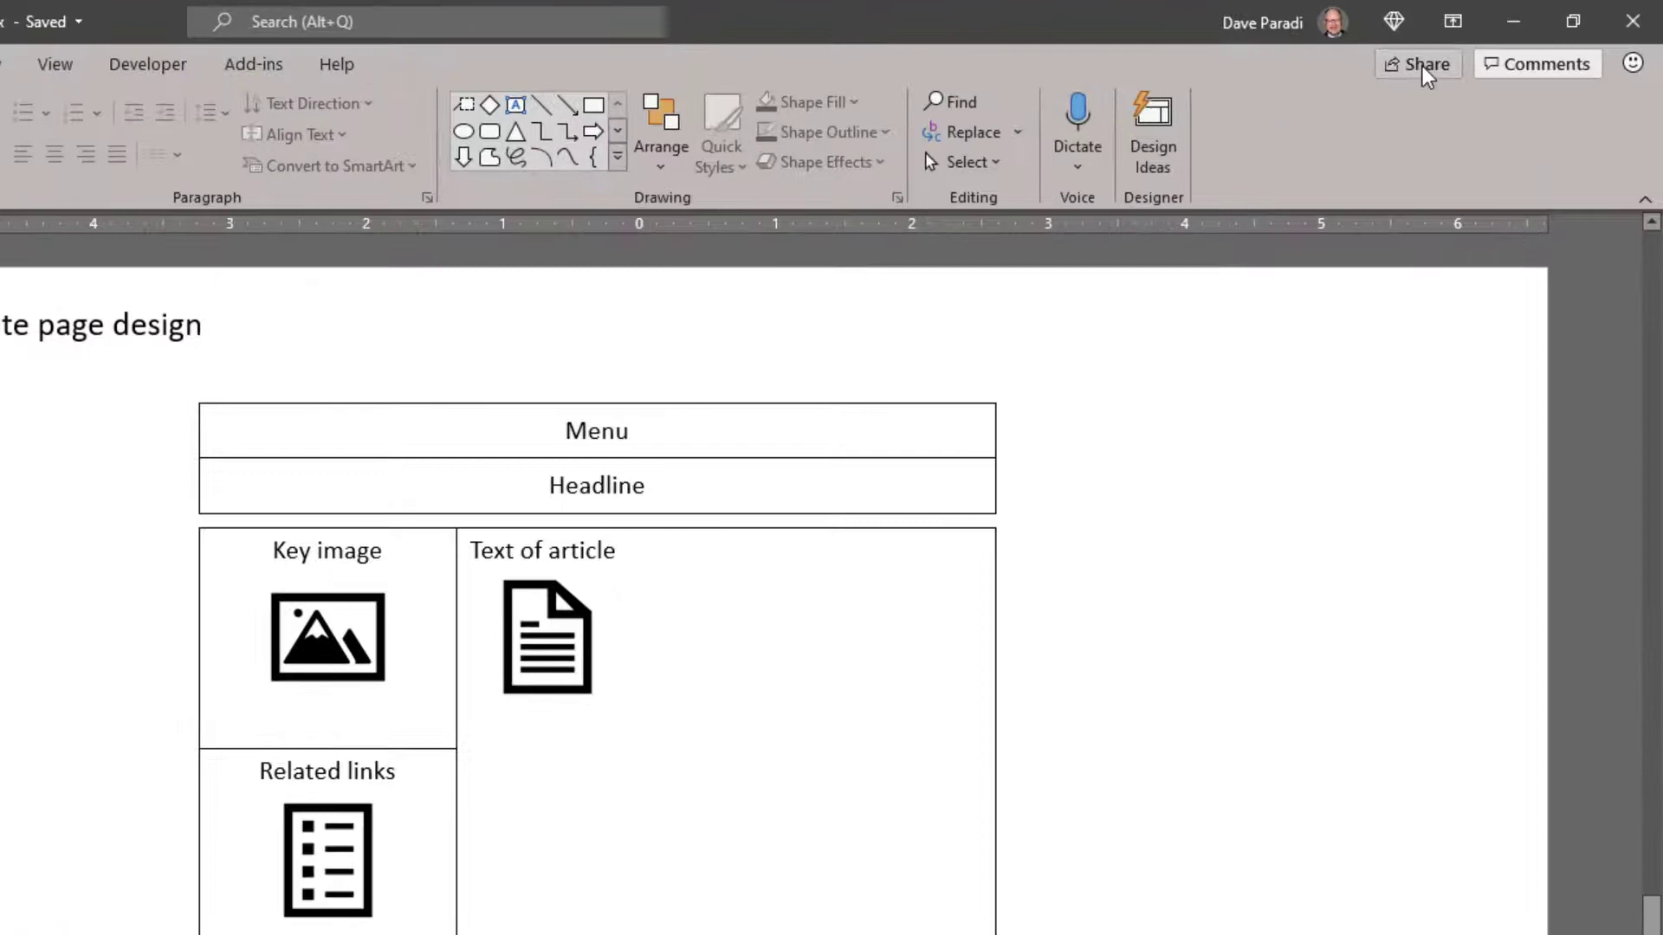
- Create an editable sharing link for Collaboration for team meeting.pptx and copy it
left_click(1425, 67)
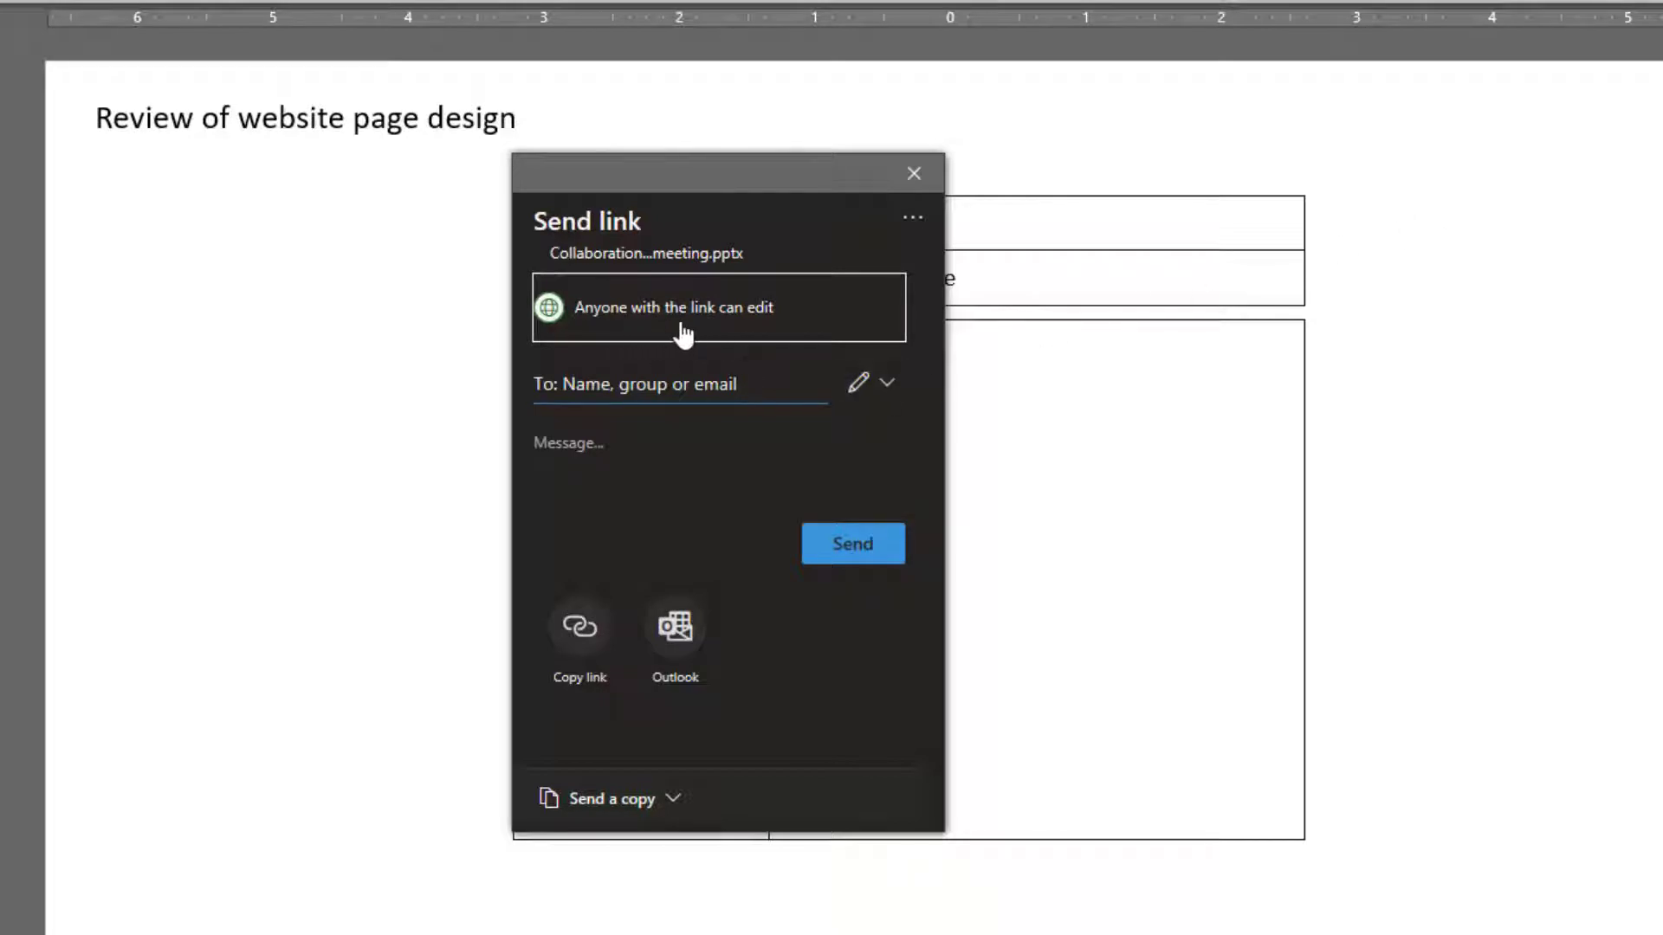
left_click(744, 324)
left_click(576, 357)
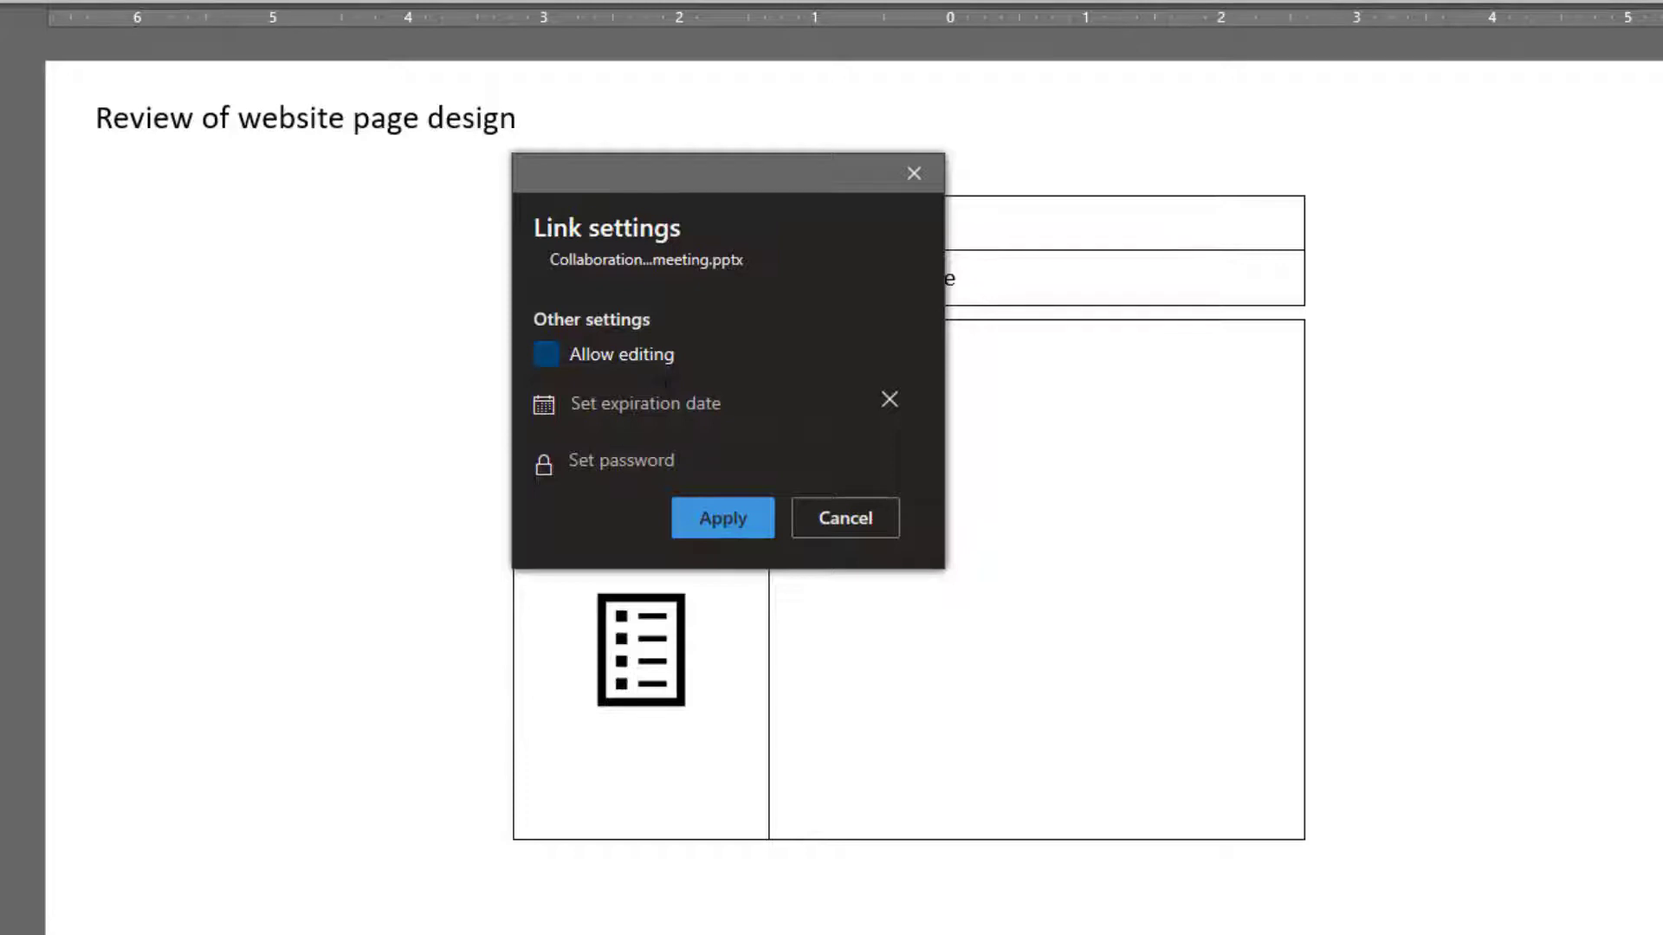
left_click(547, 355)
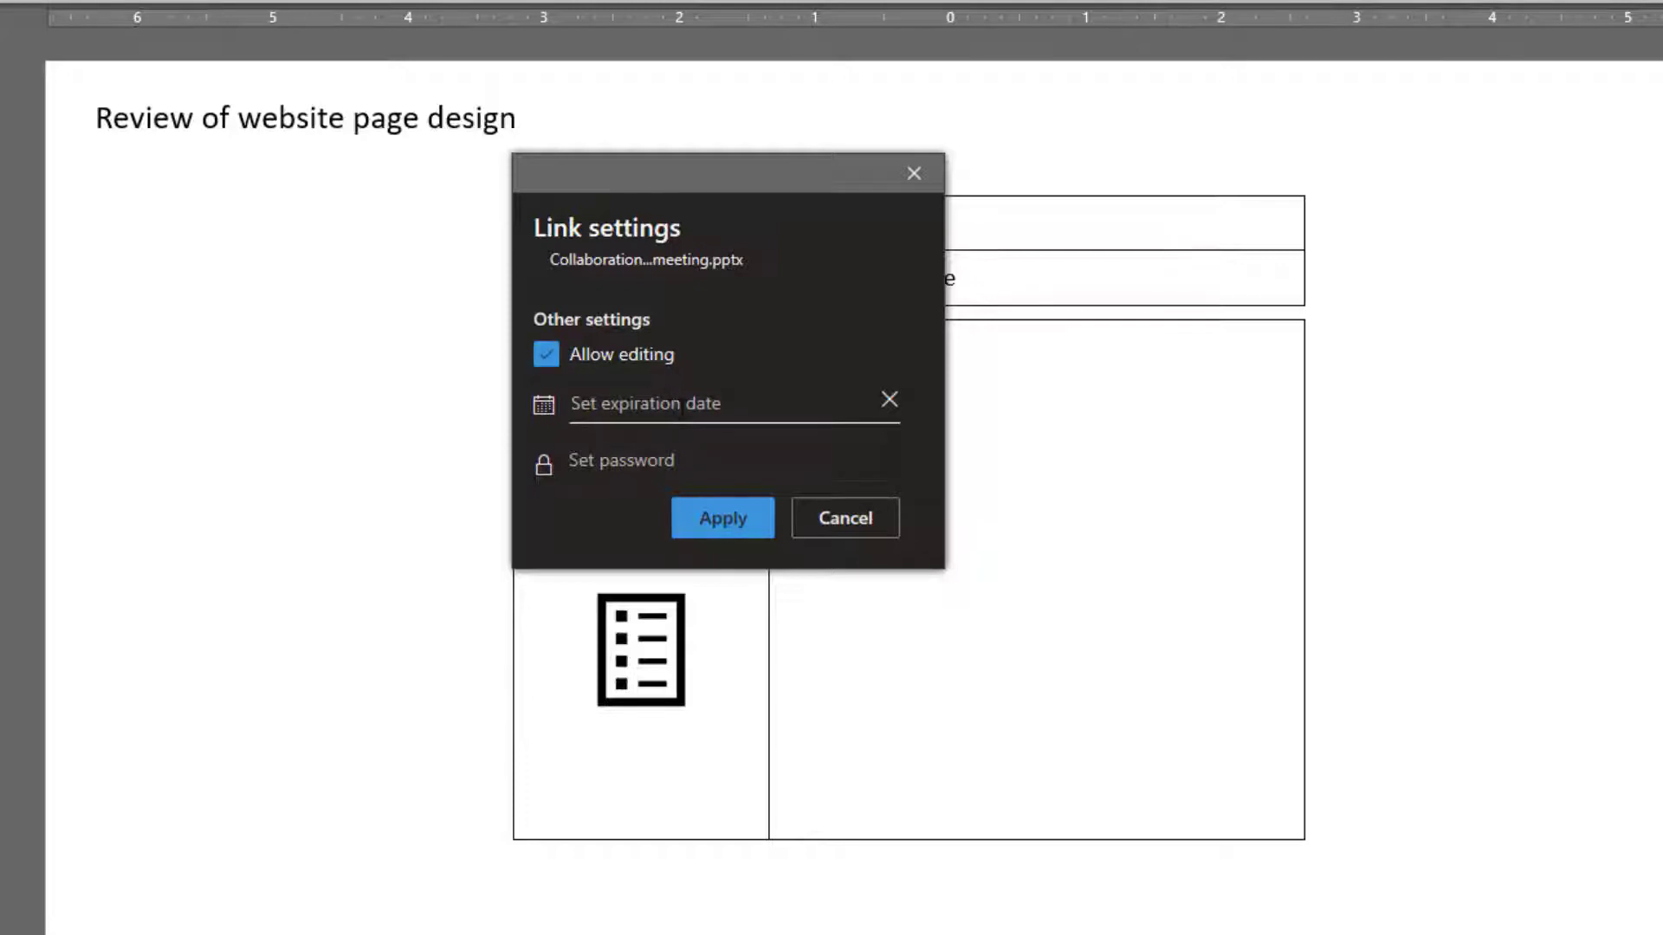
left_click(700, 521)
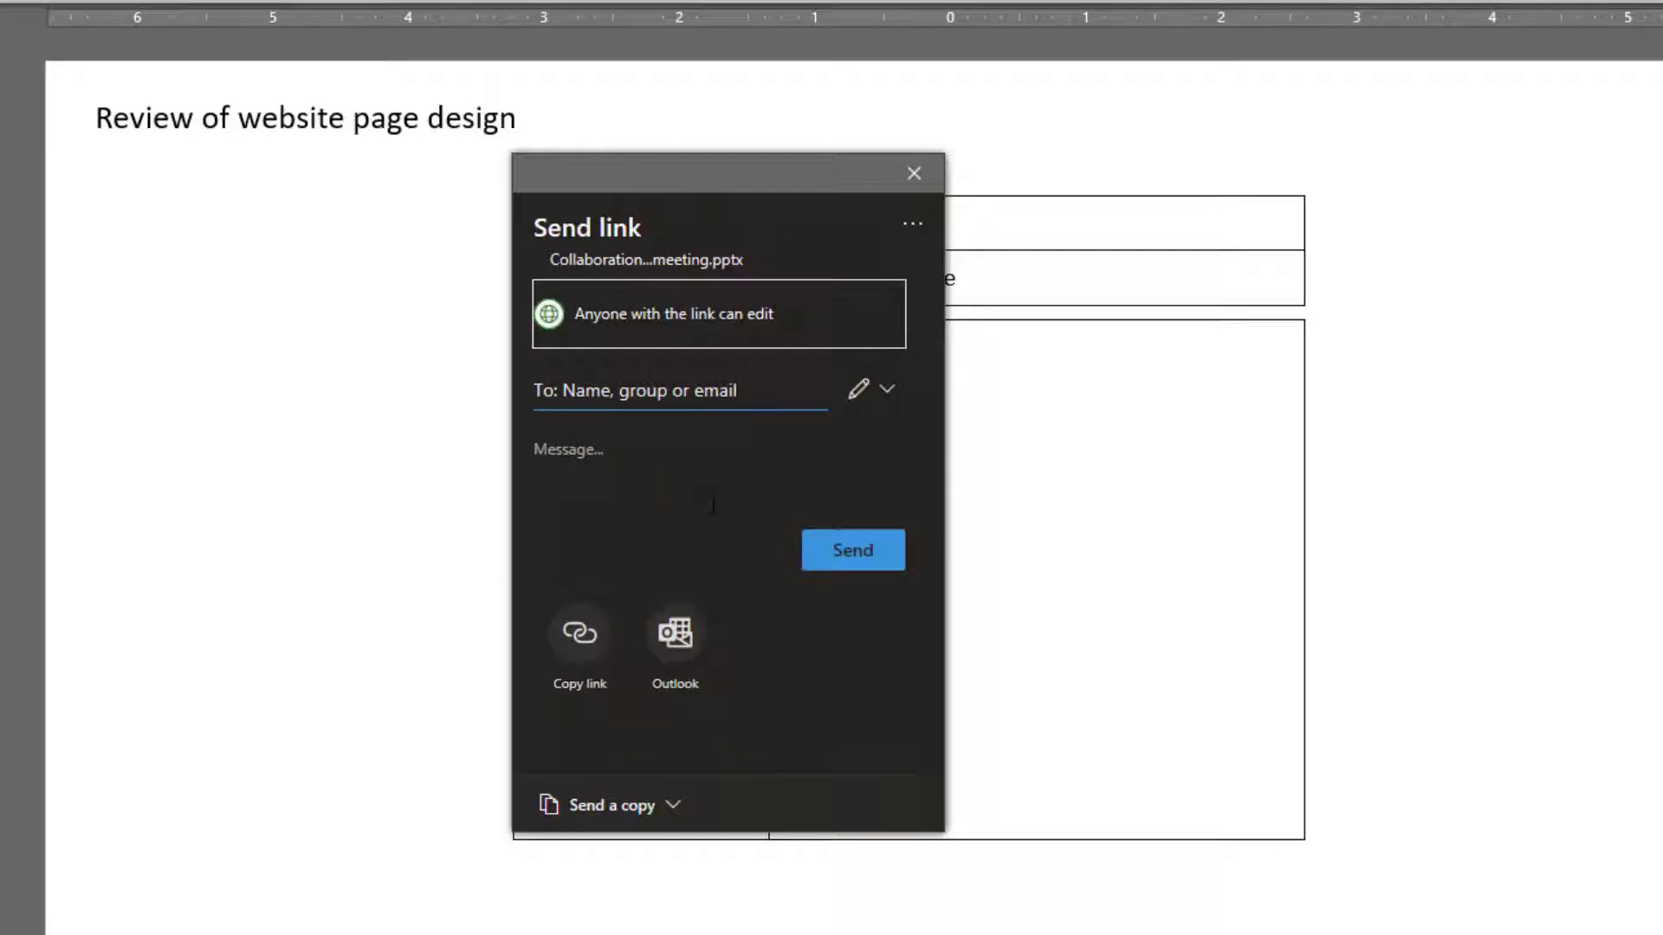
left_click(576, 629)
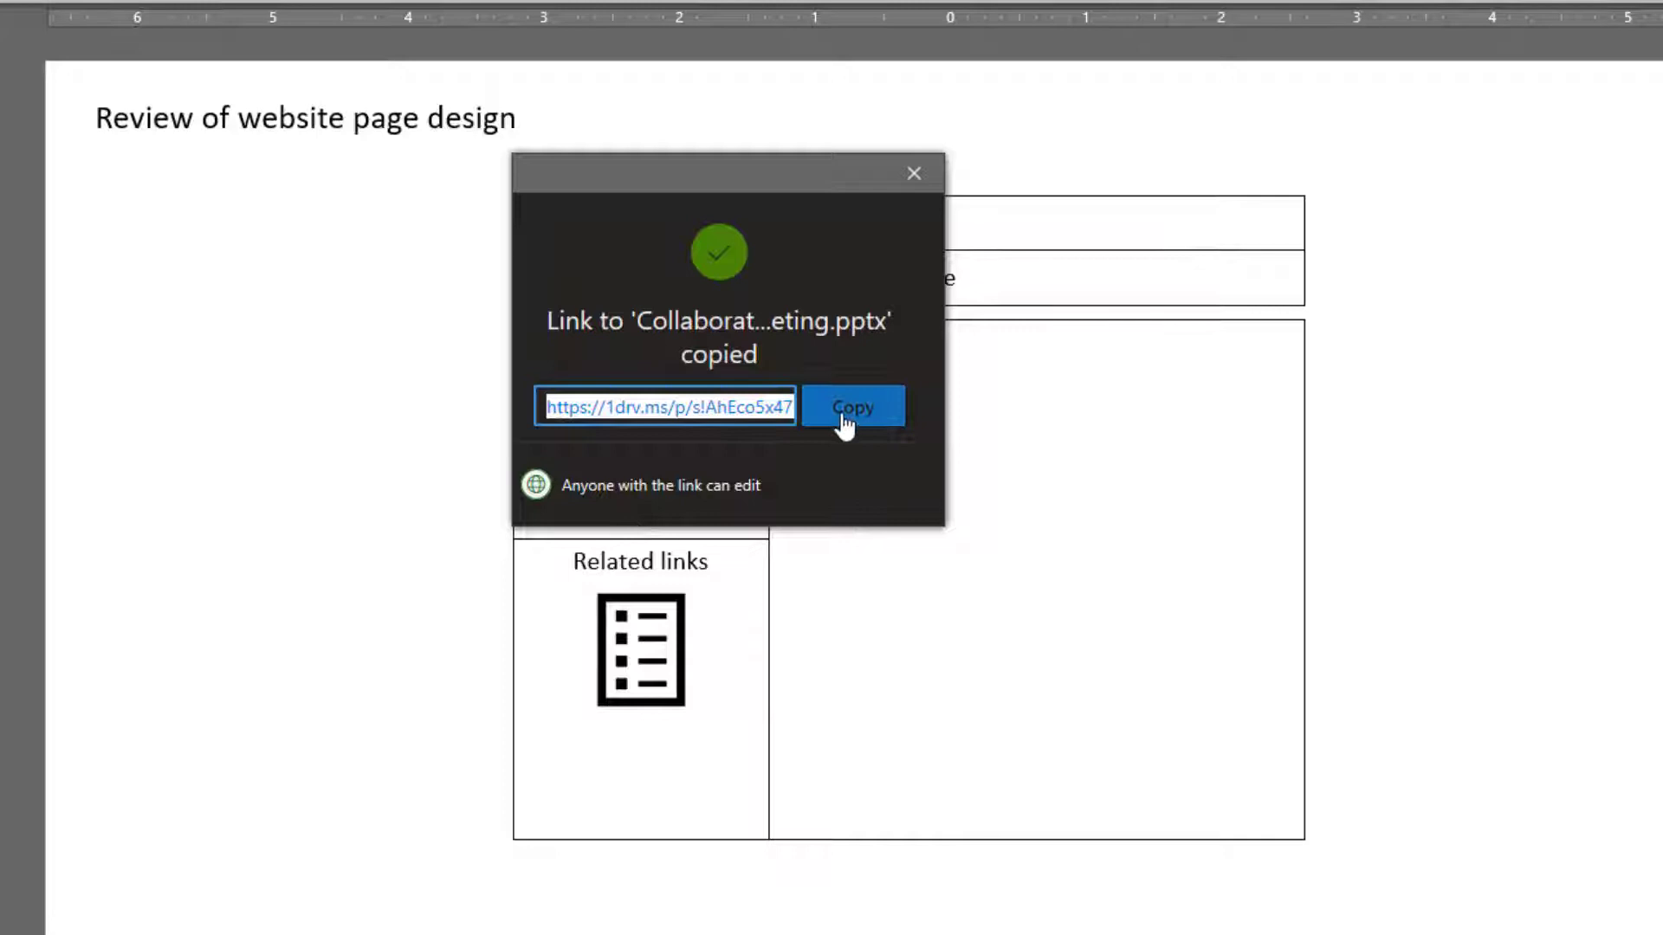
left_click(807, 398)
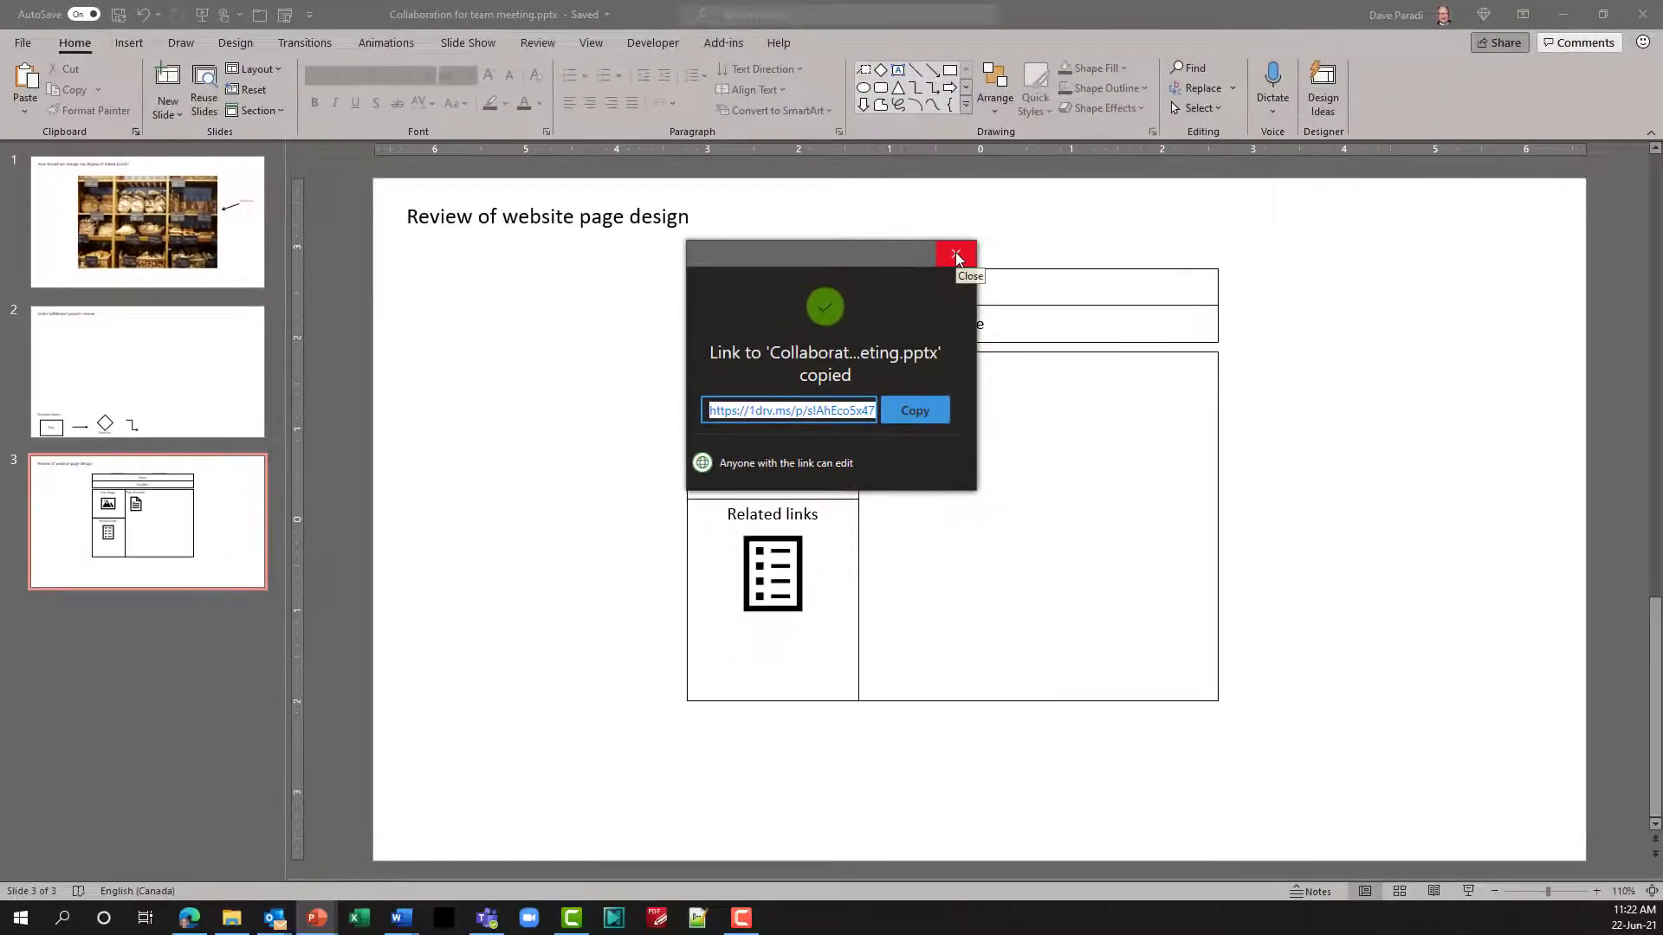
- Paste the deck link as plain text (Keep Text Only) into slide 5's subtitle
left_click(914, 173)
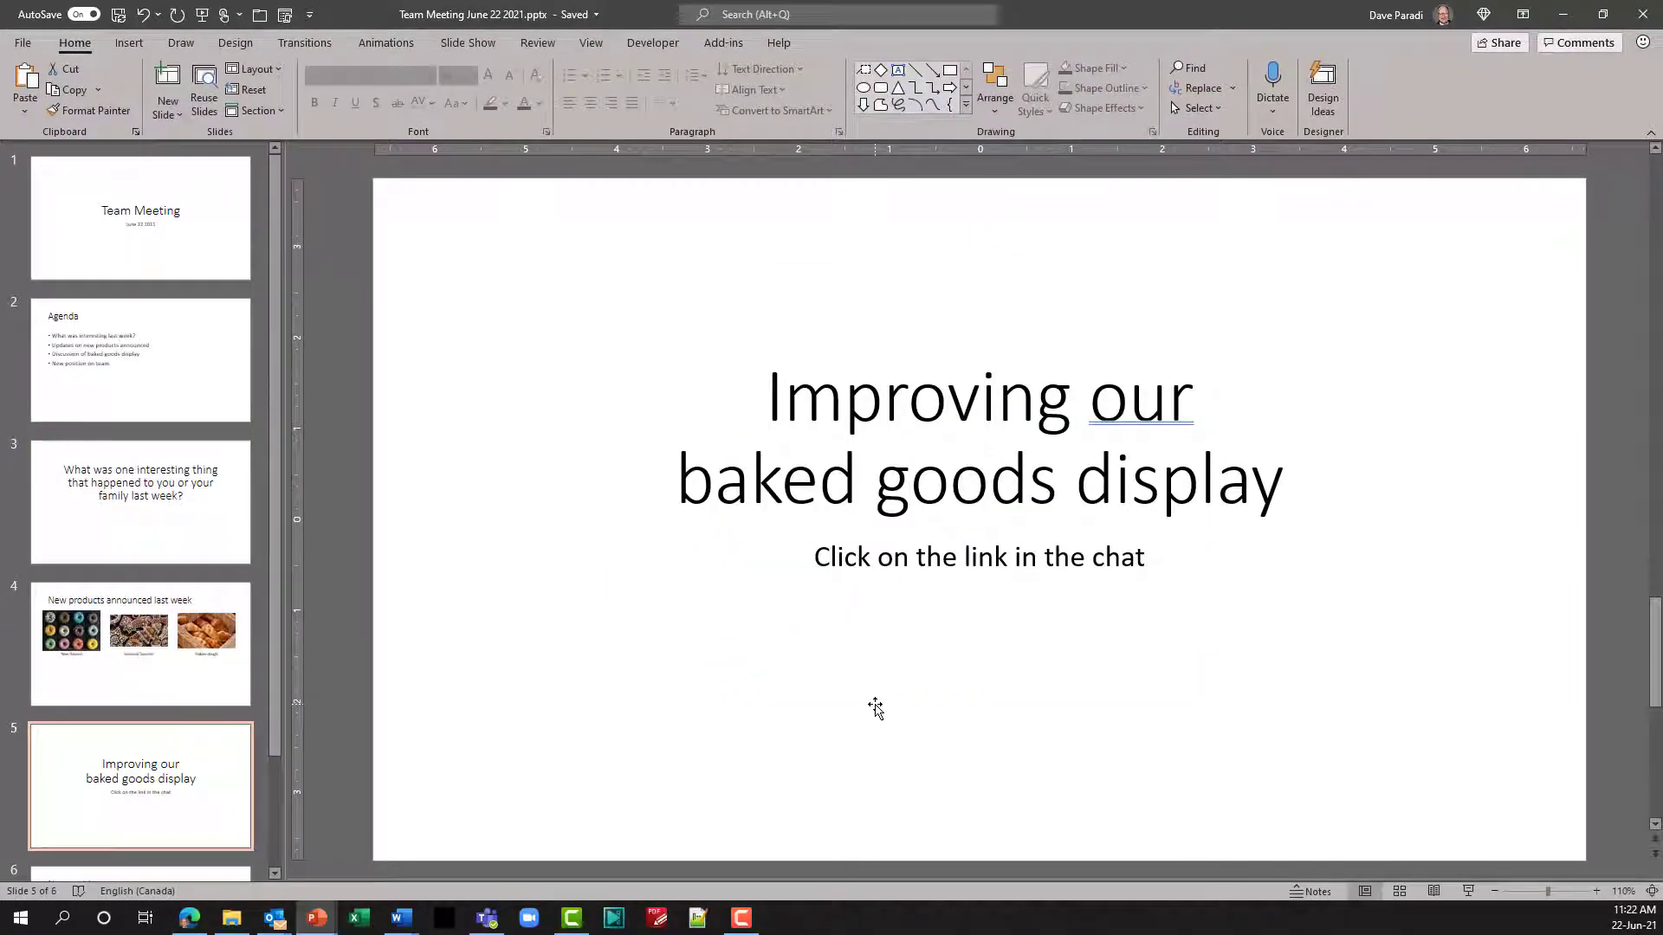
left_click(899, 619)
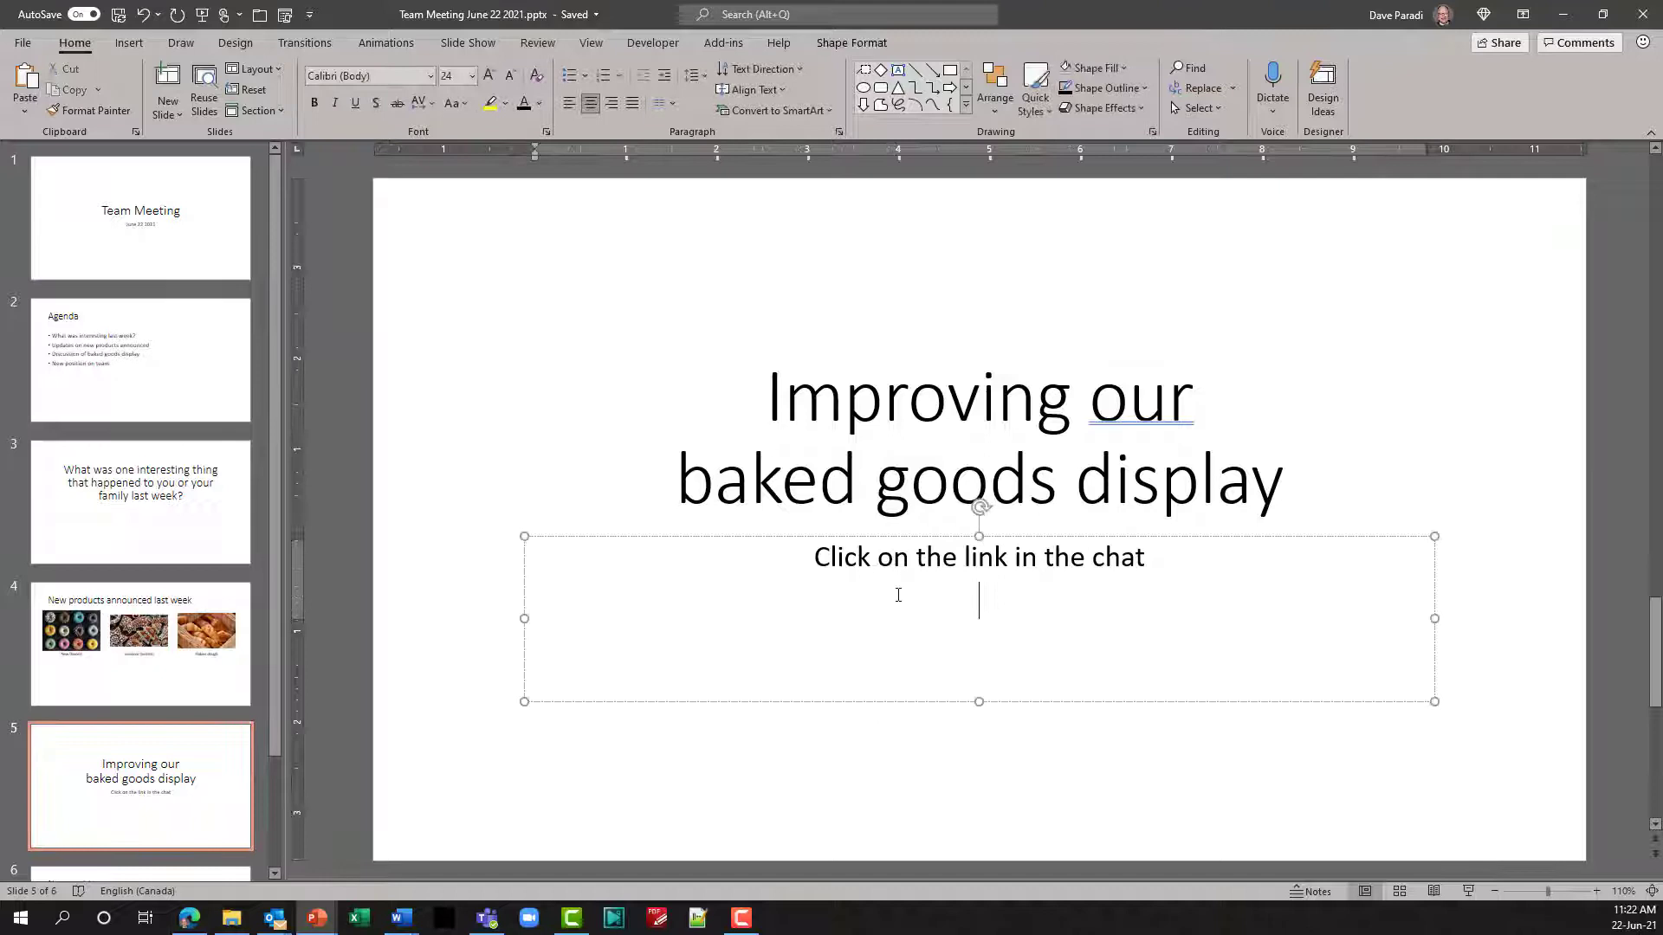
key("ctrl+v")
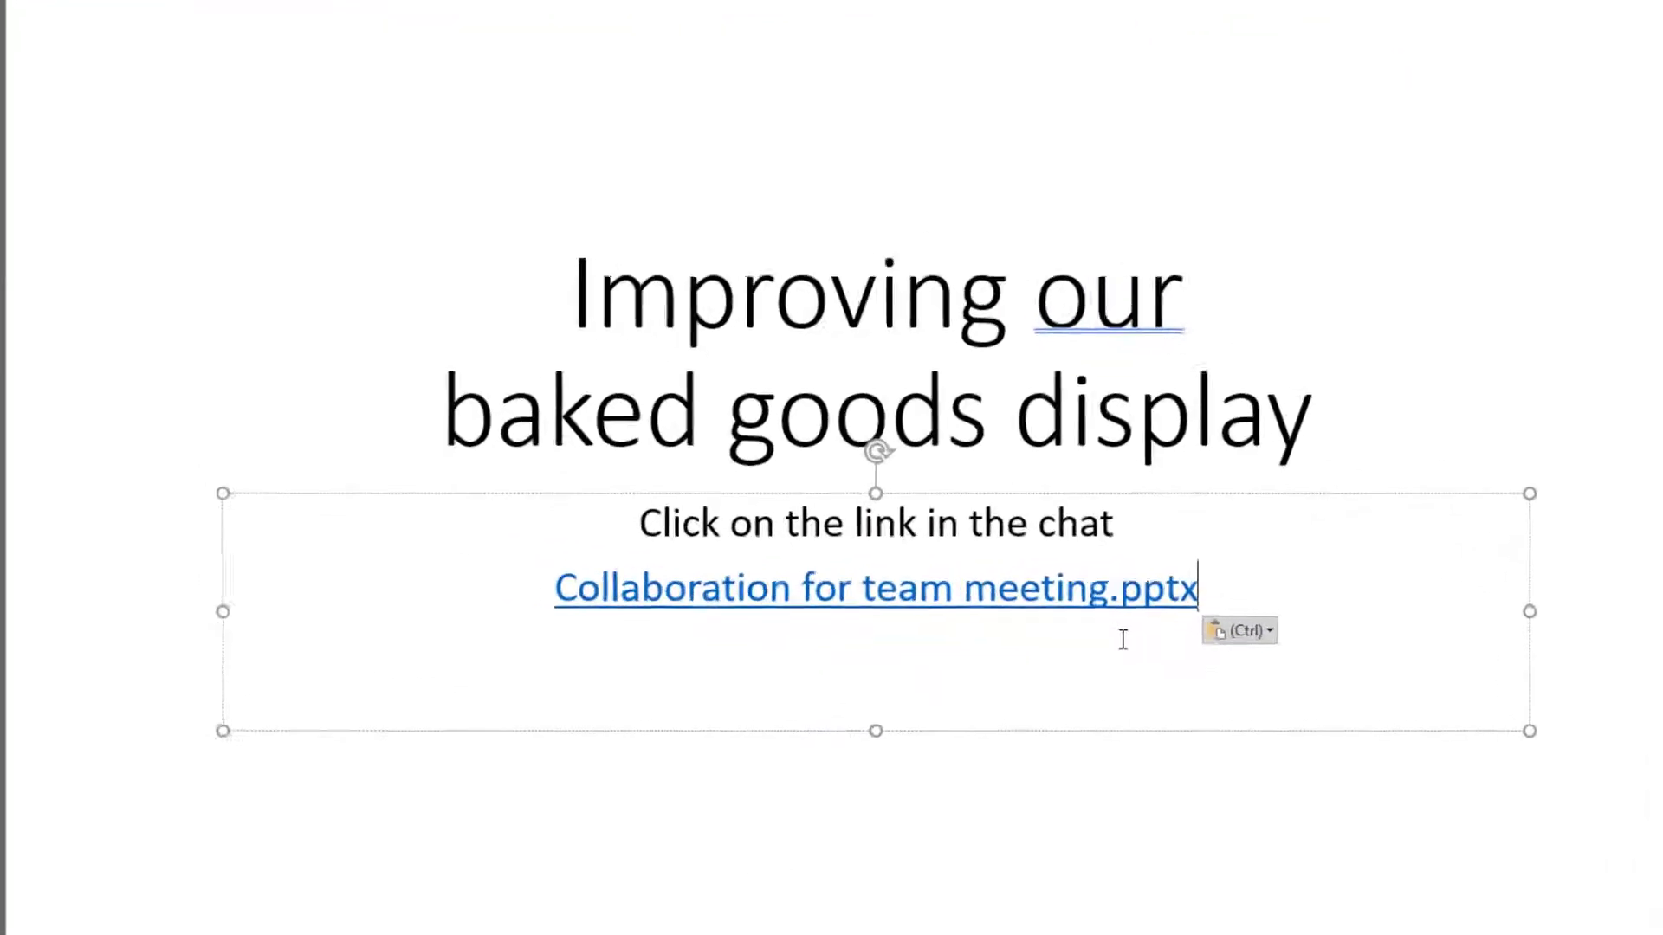
left_click(1267, 629)
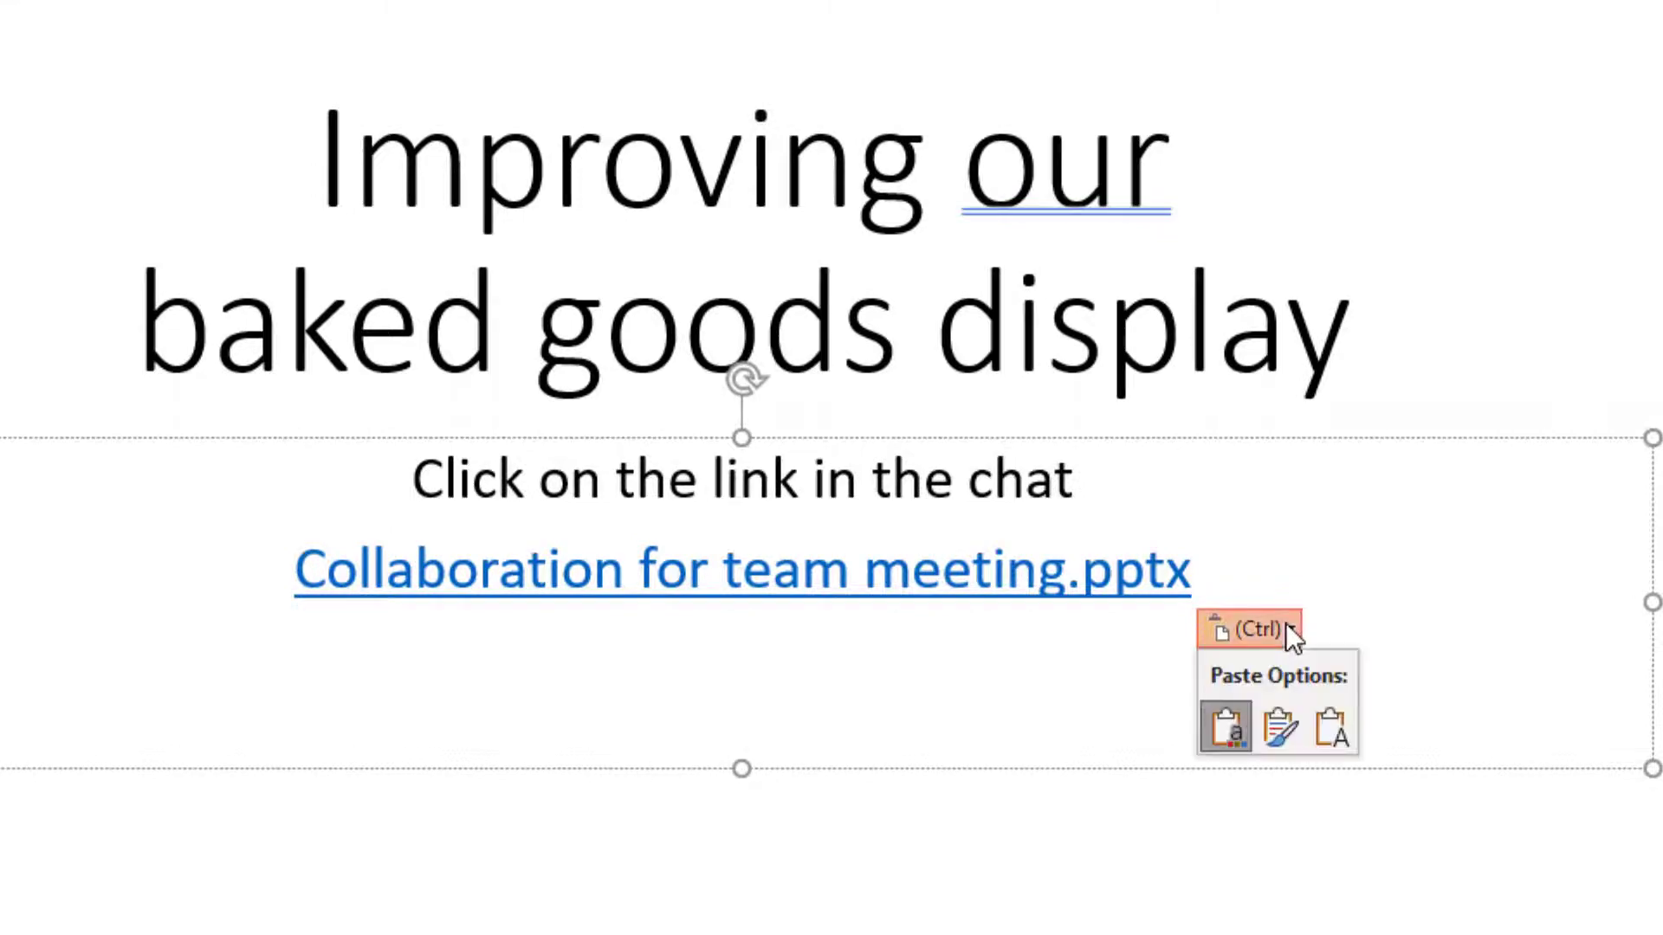
left_click(1330, 731)
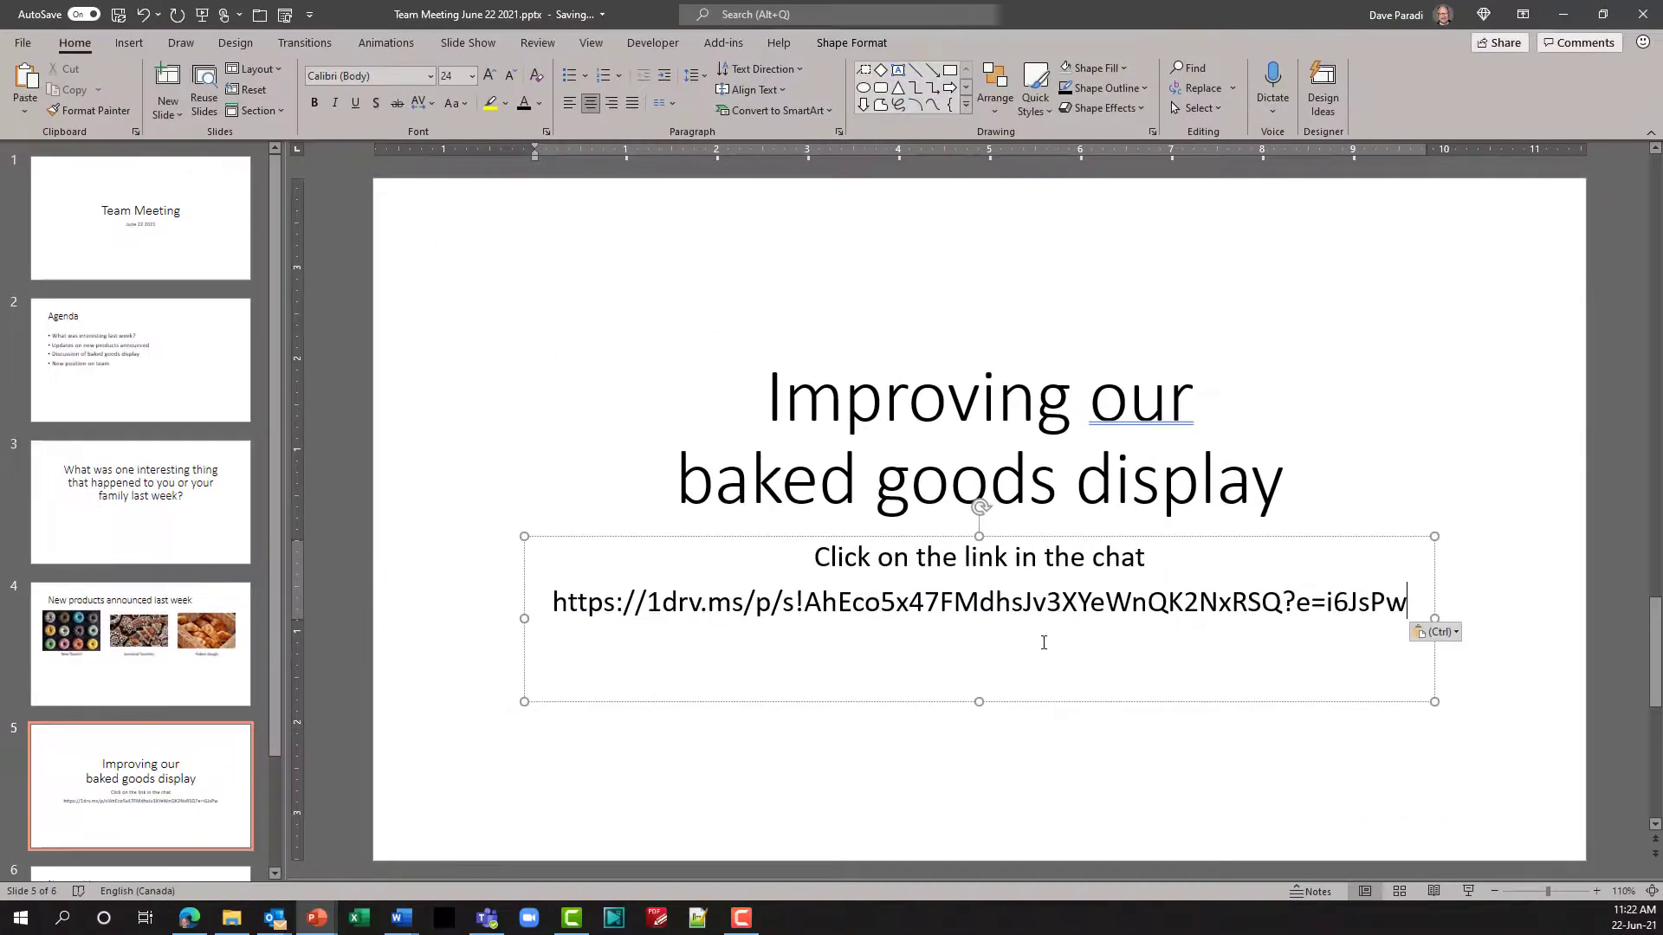
left_click(918, 719)
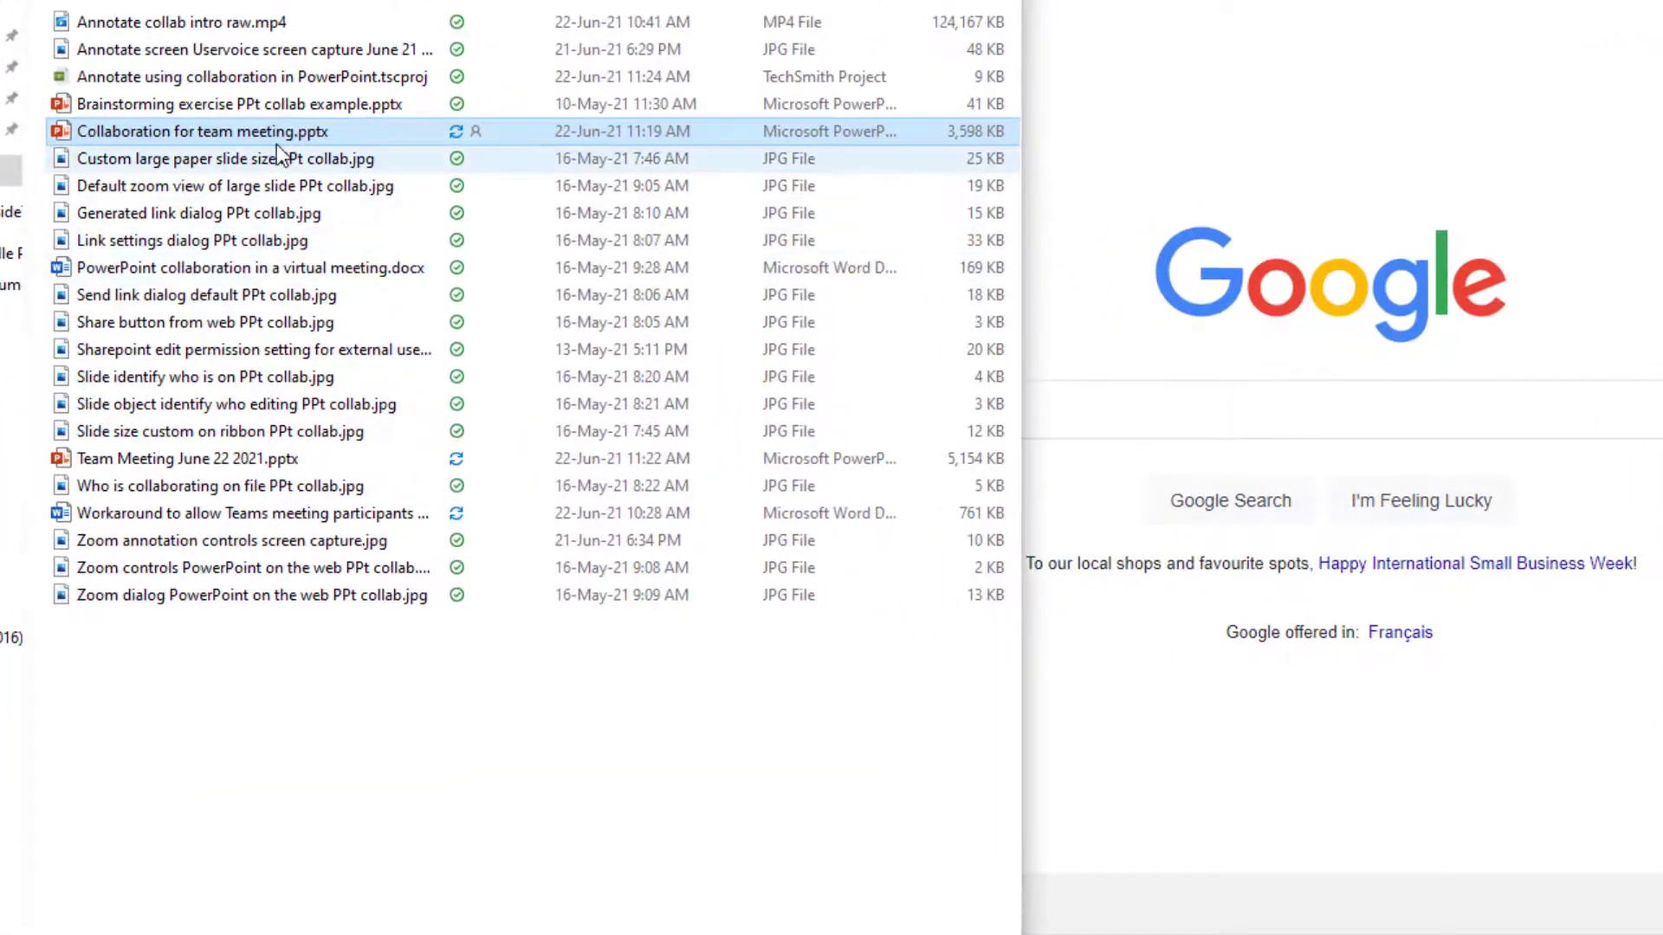
- Use View online on Collaboration for team meeting.pptx in File Explorer
right_click(286, 128)
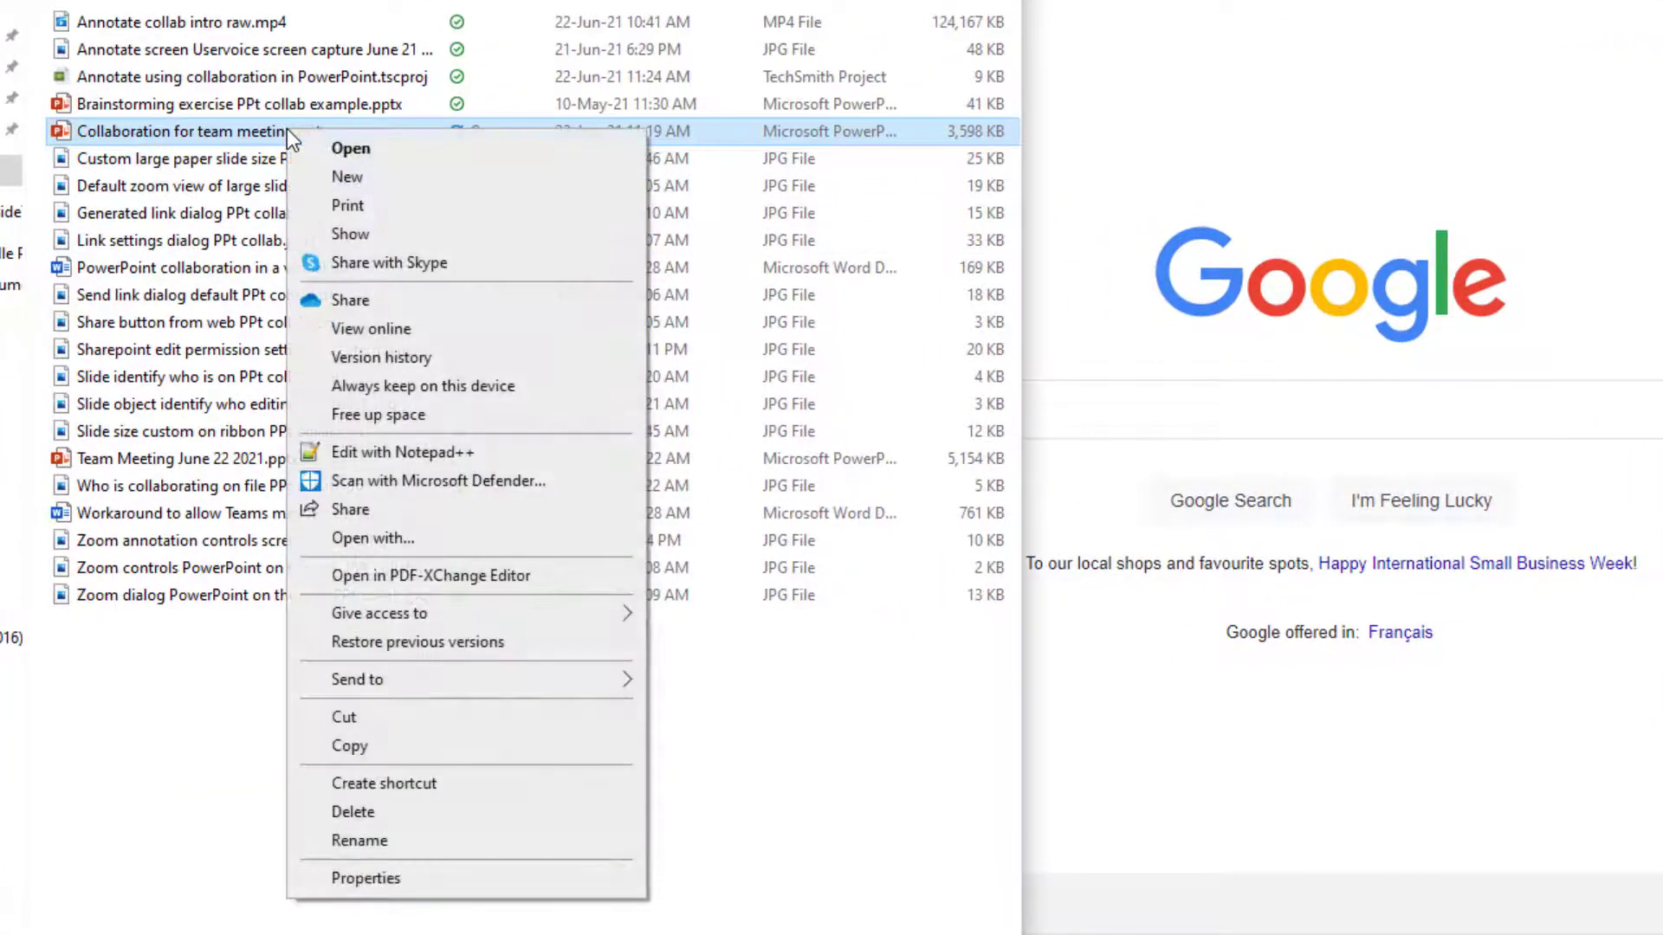
left_click(422, 329)
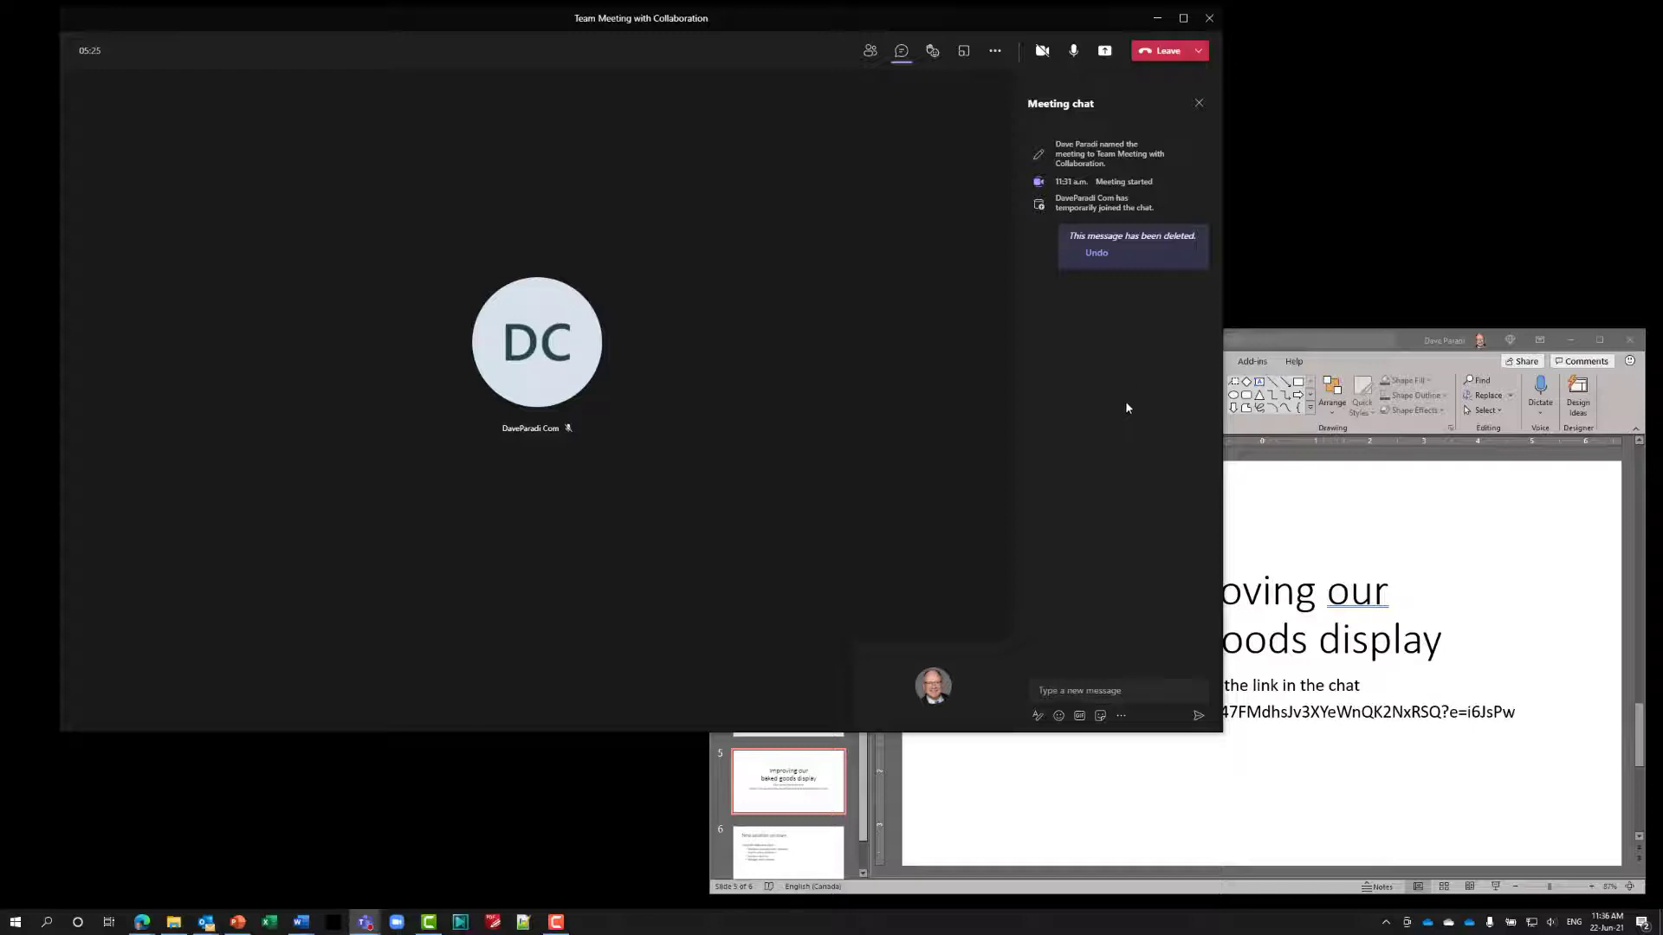
- Copy the OneDrive link from slide 5 and post it in the Teams meeting chat
left_click(1249, 475)
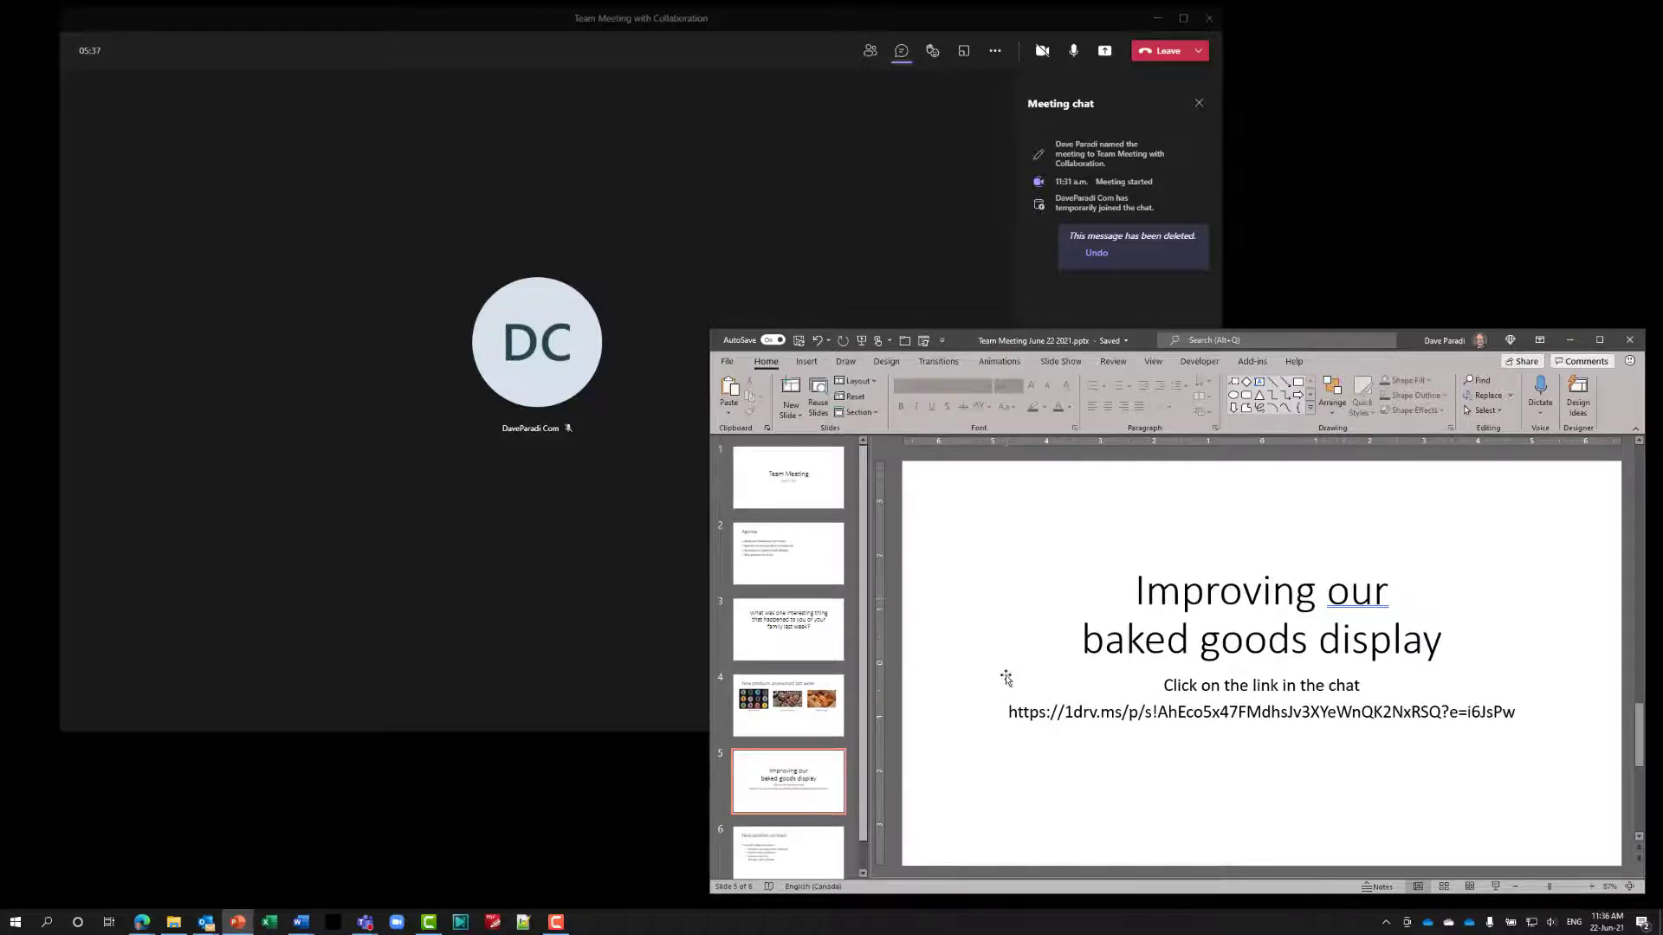
left_click_drag(1010, 712, 1527, 708)
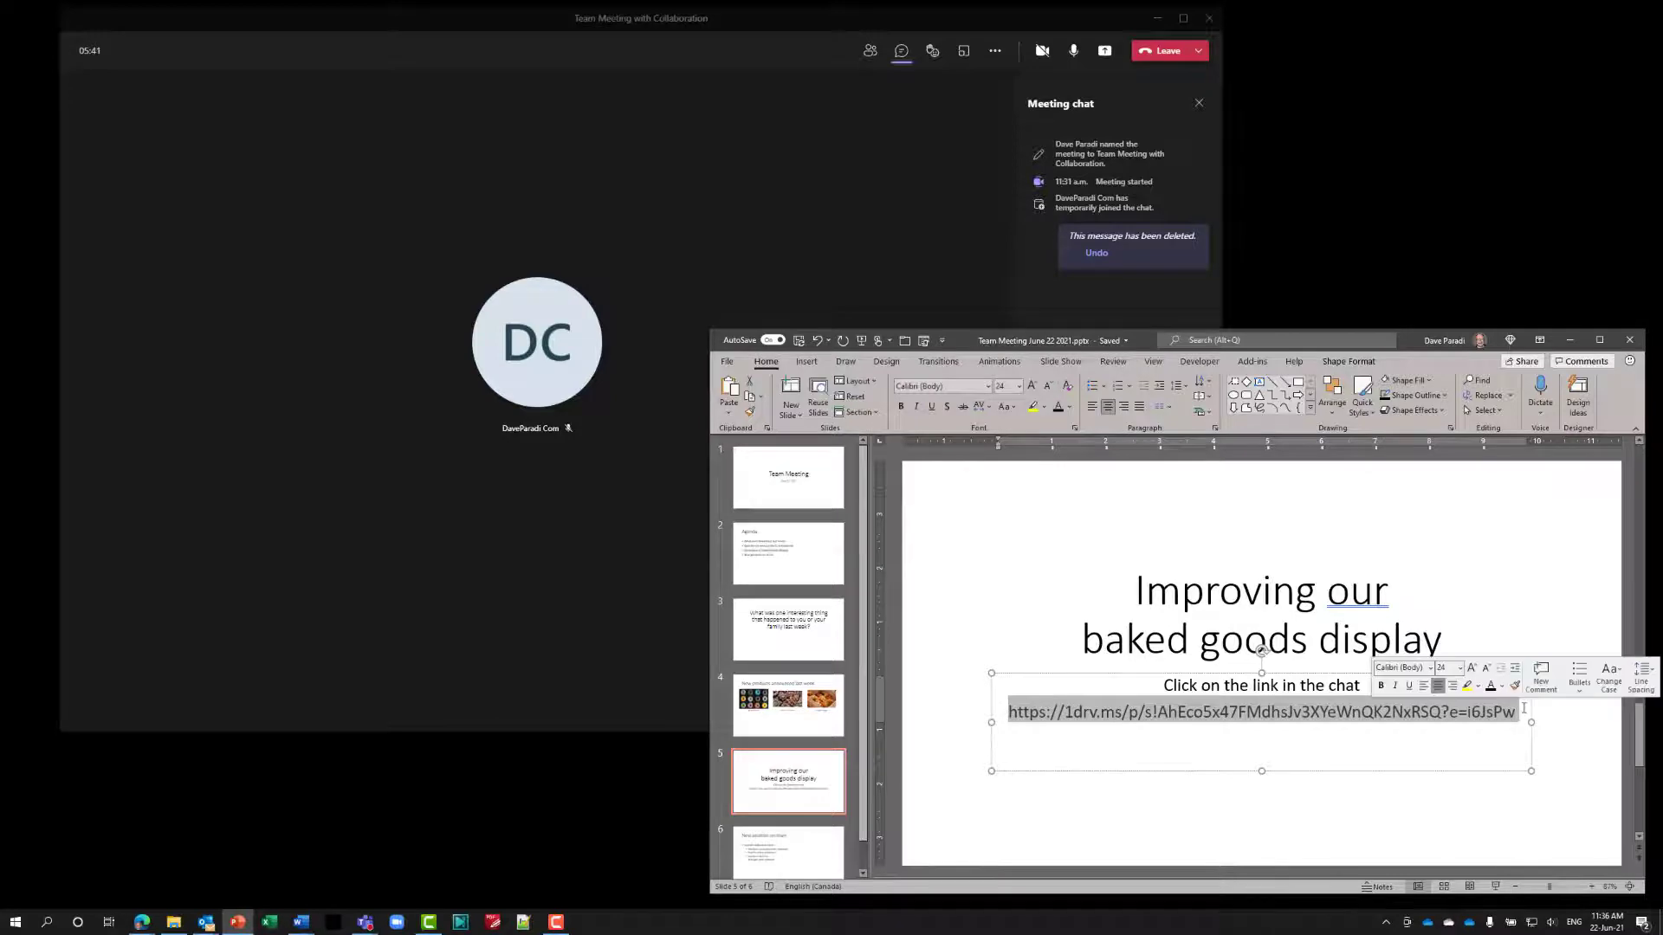
key("ctrl+c")
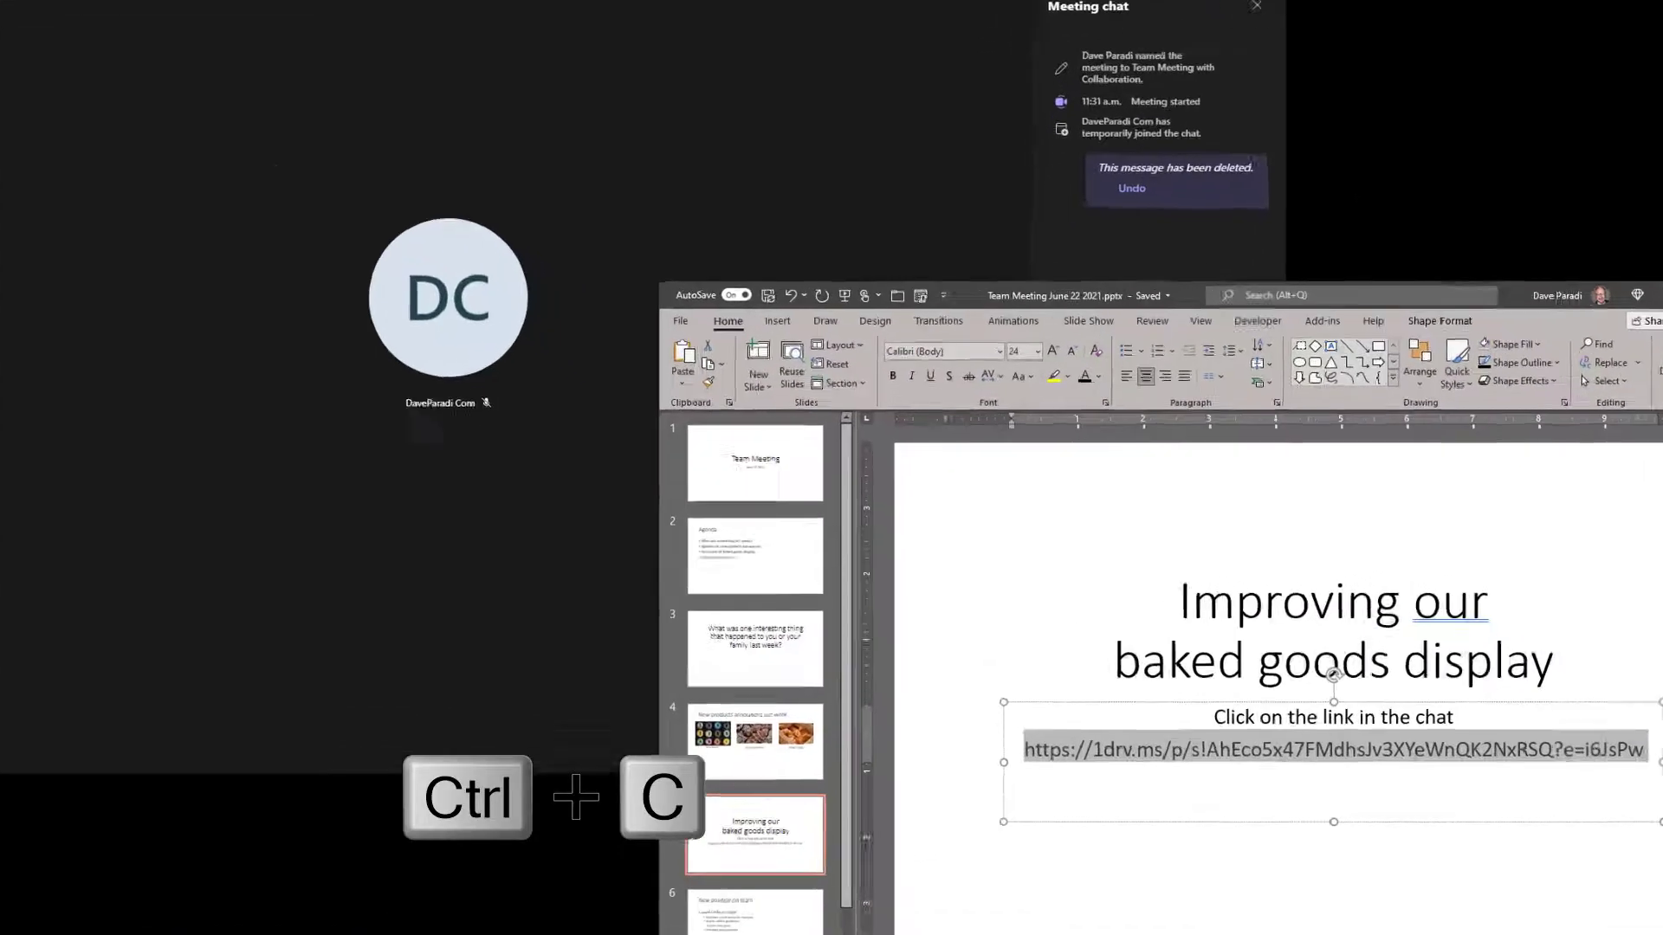
left_click(840, 18)
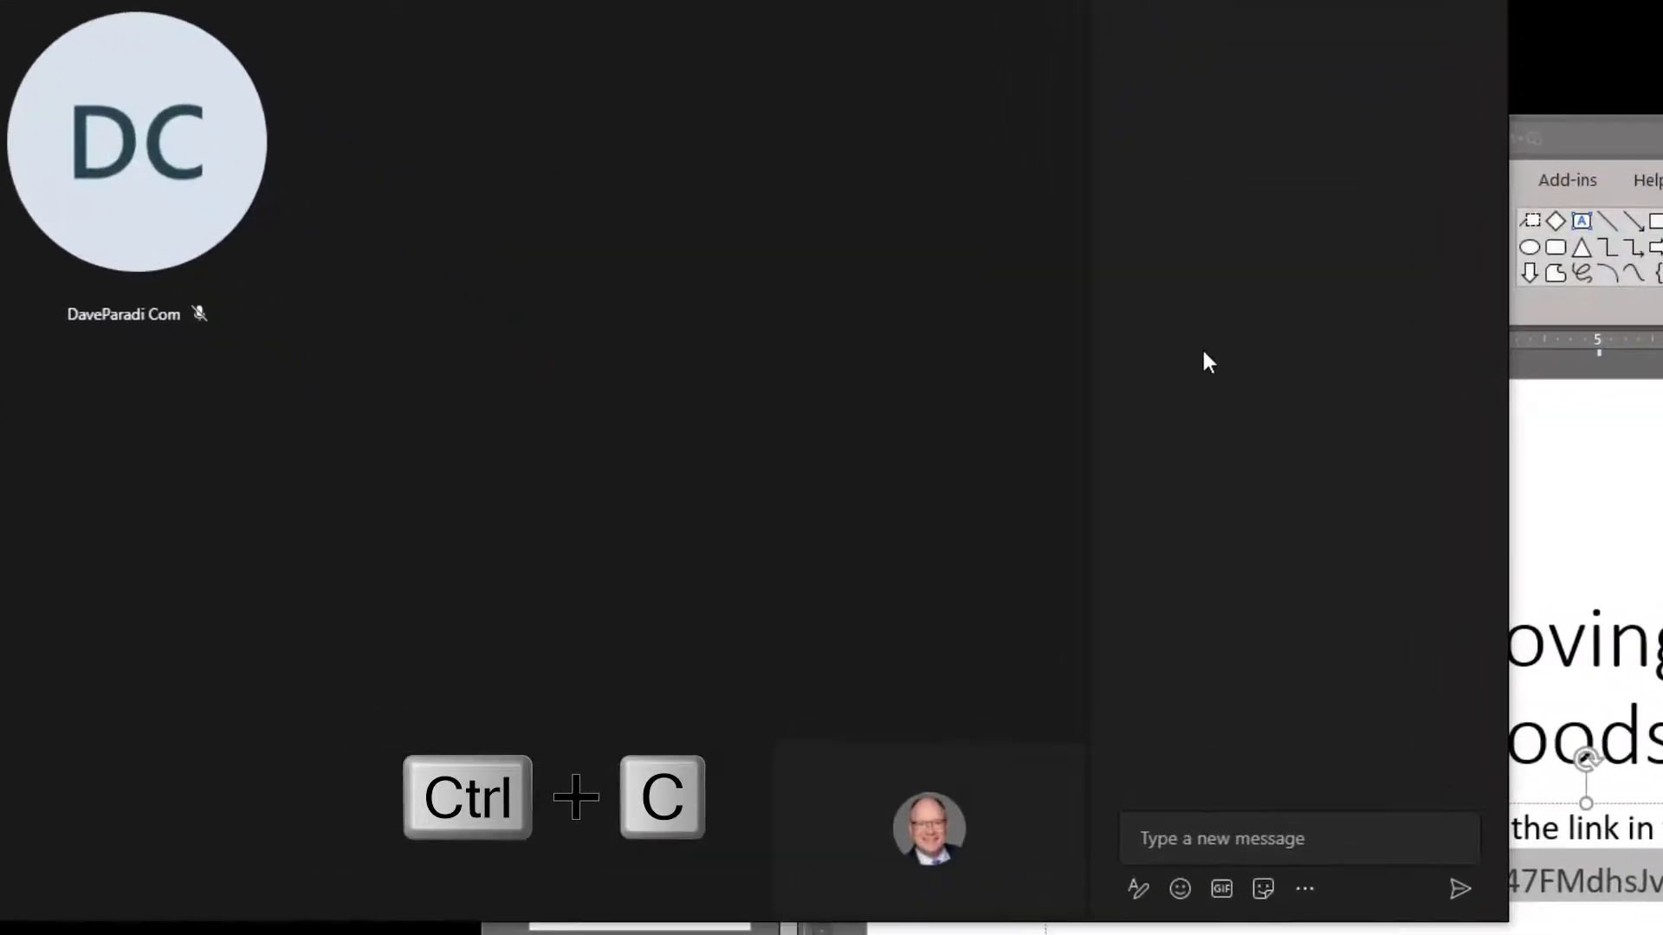
left_click(1205, 830)
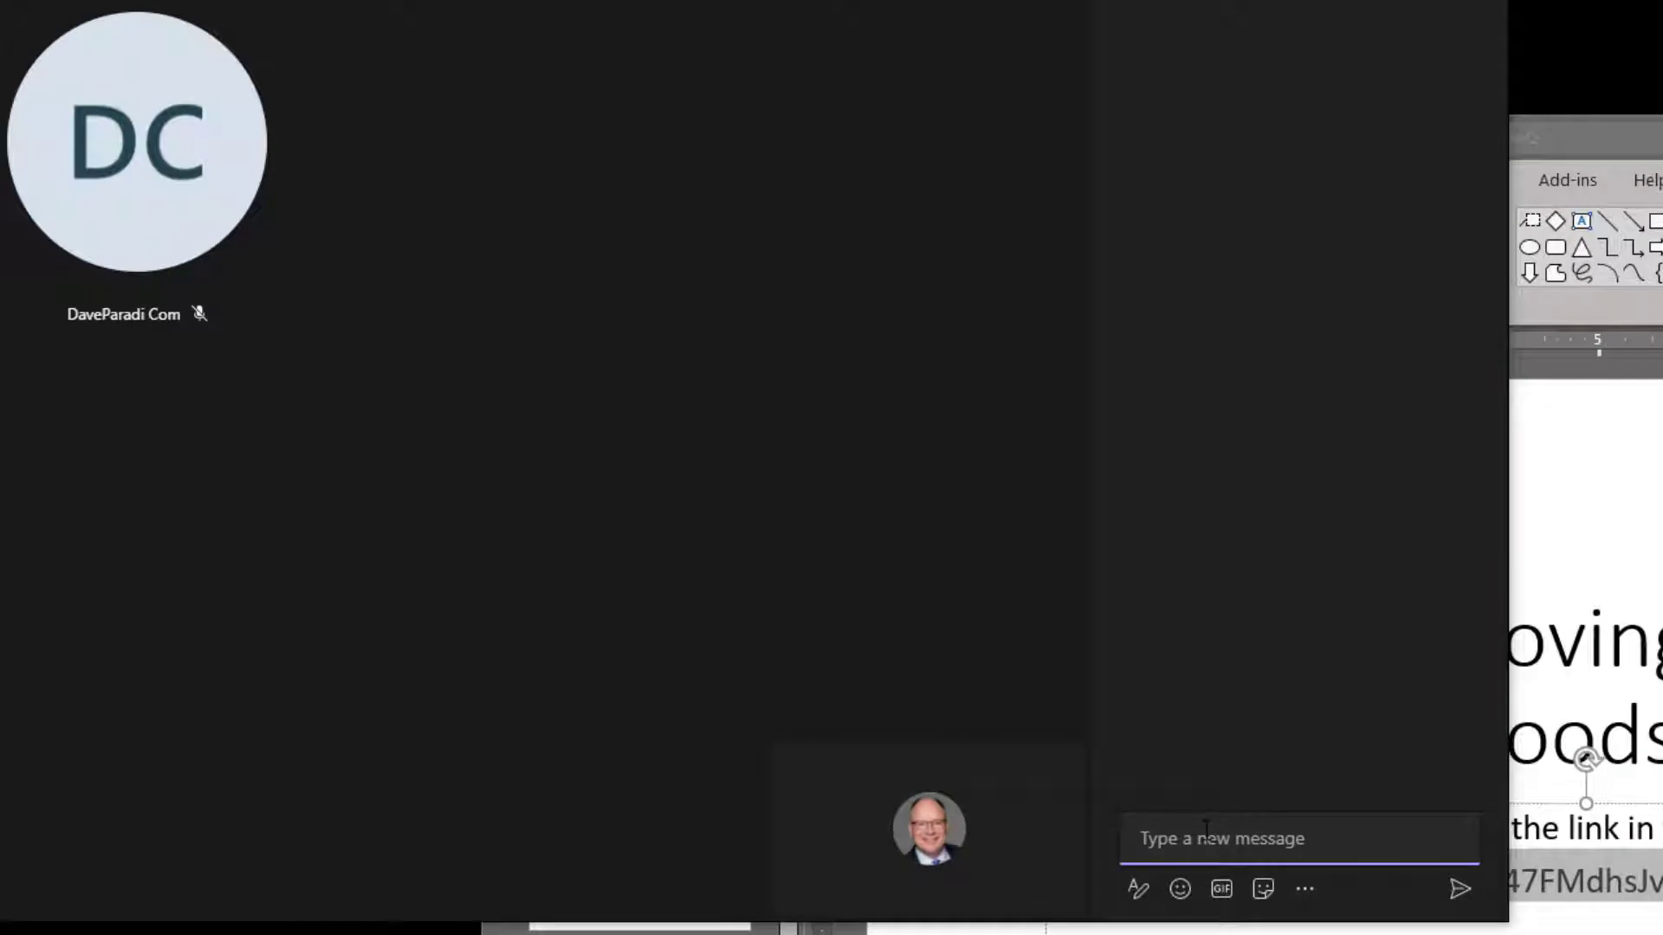
key("ctrl+v")
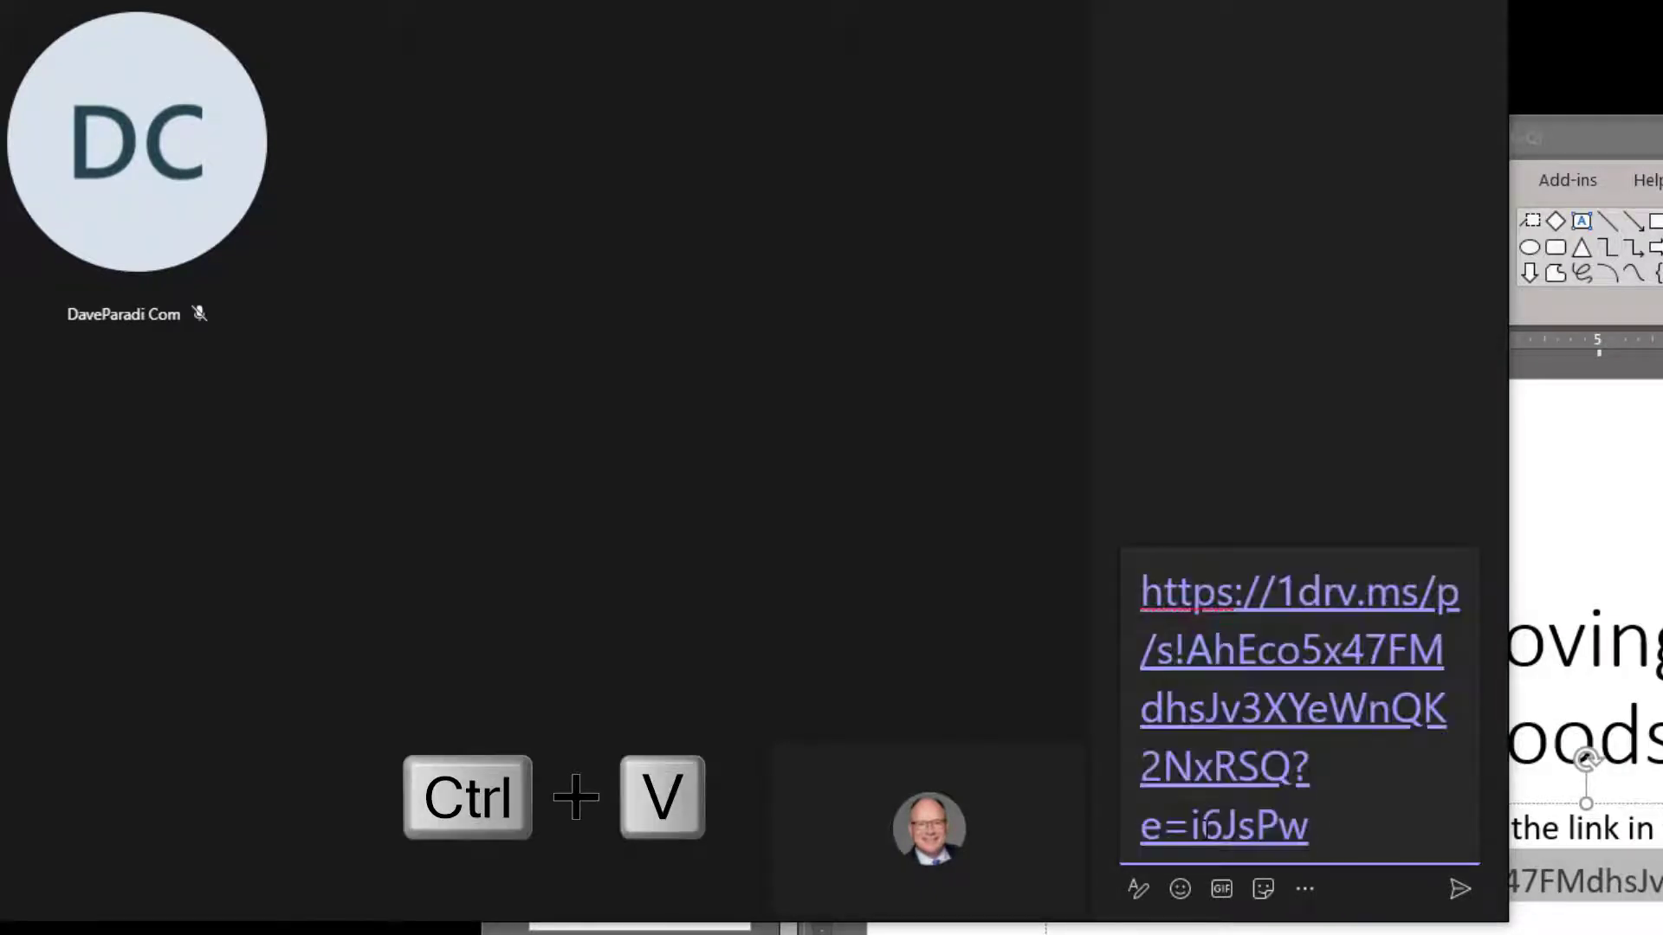
key("Return")
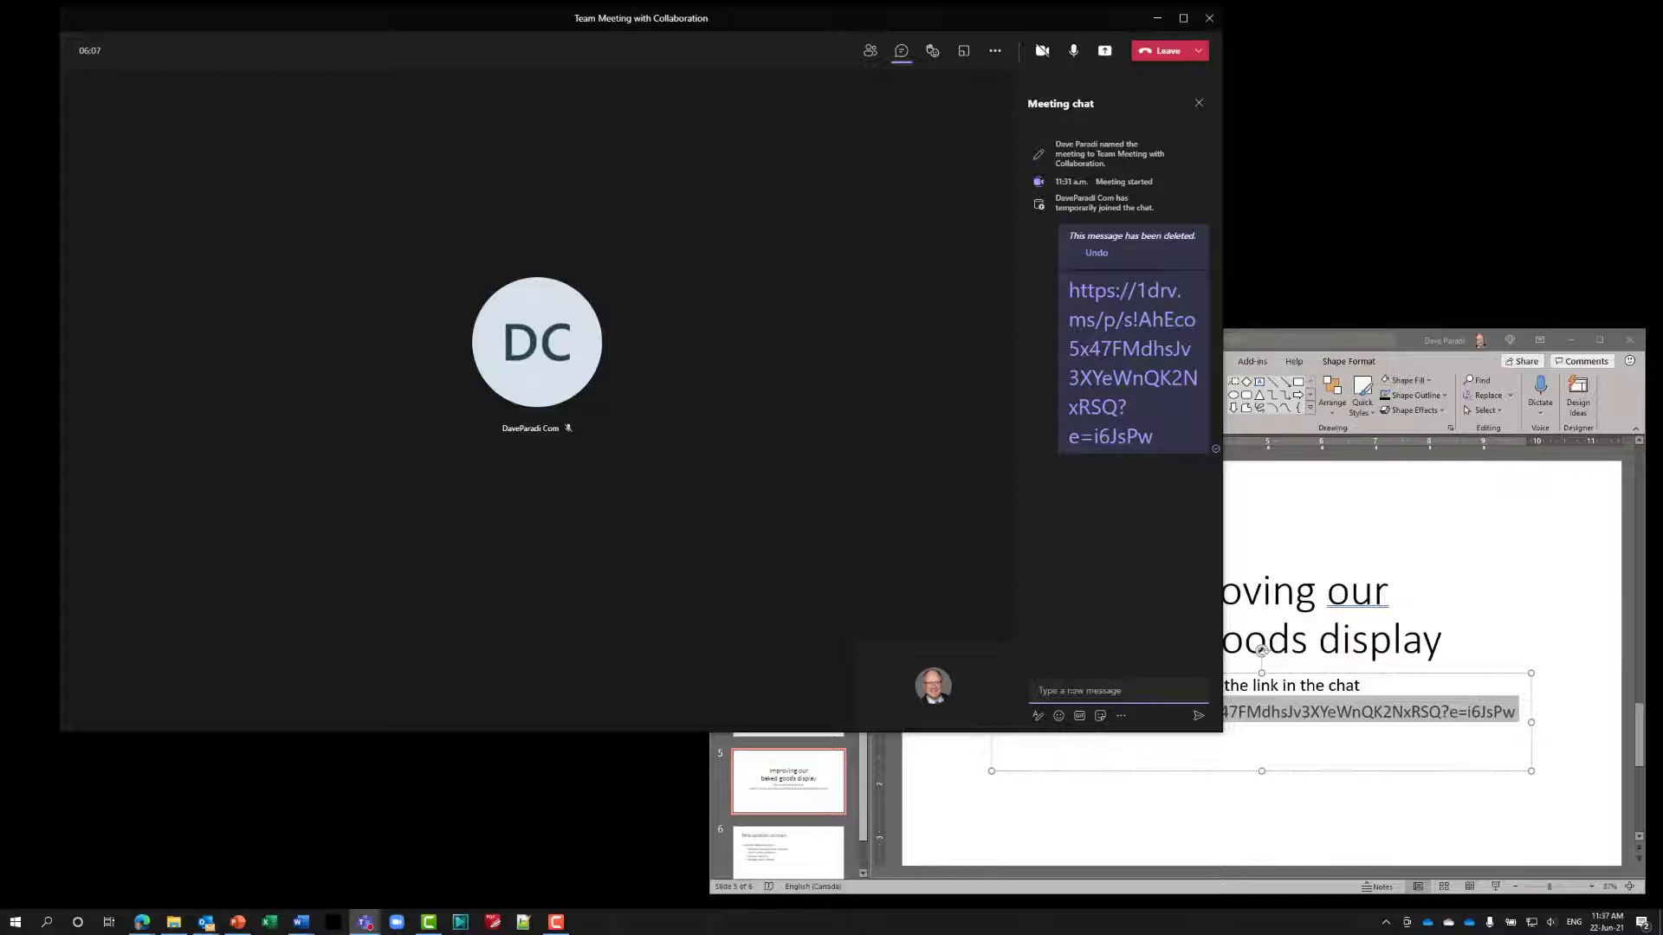
left_click(1071, 690)
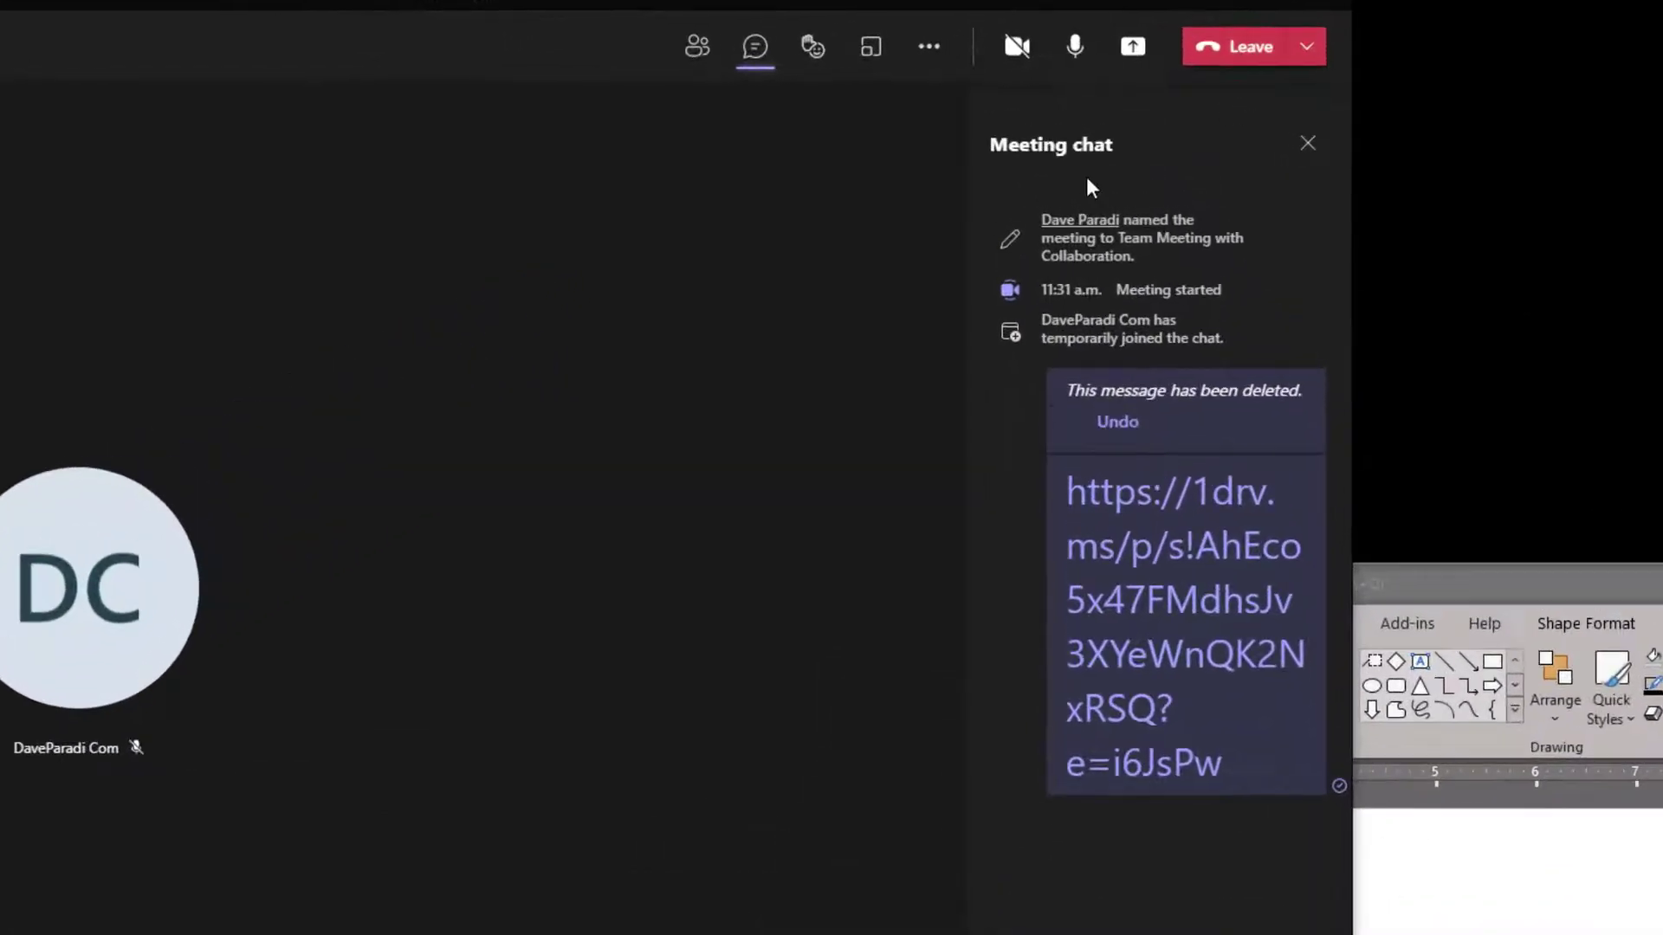
- Share the 'Team Meeting June 22 2021' PowerPoint window to the meeting via Share content
left_click(1133, 54)
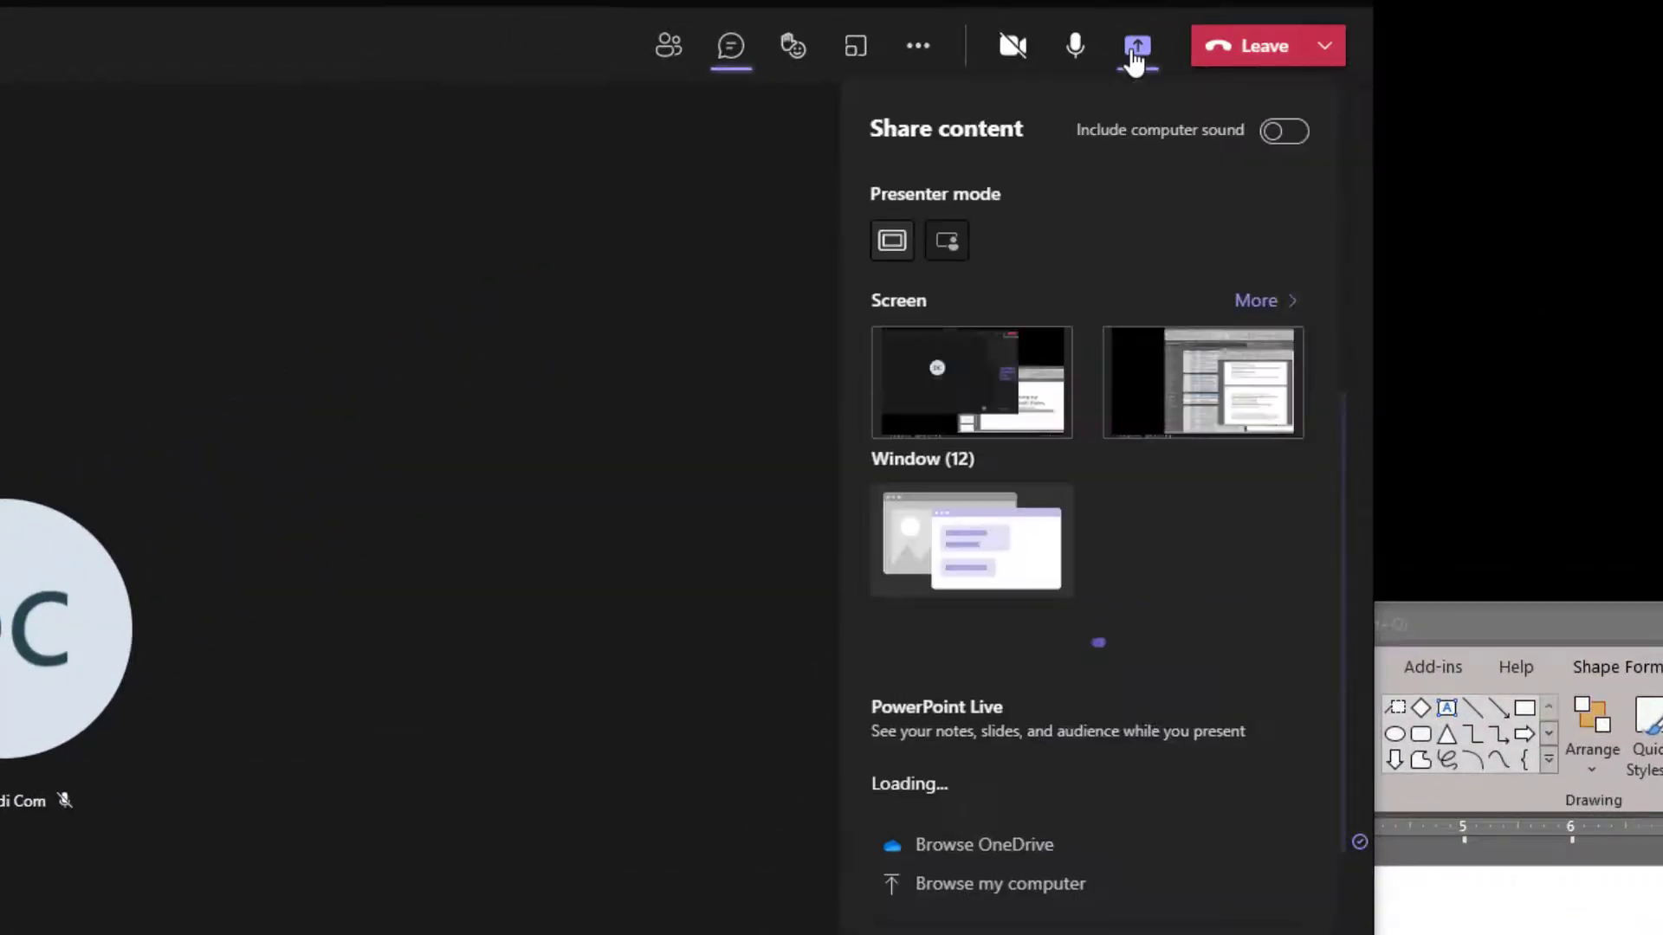
left_click(1002, 533)
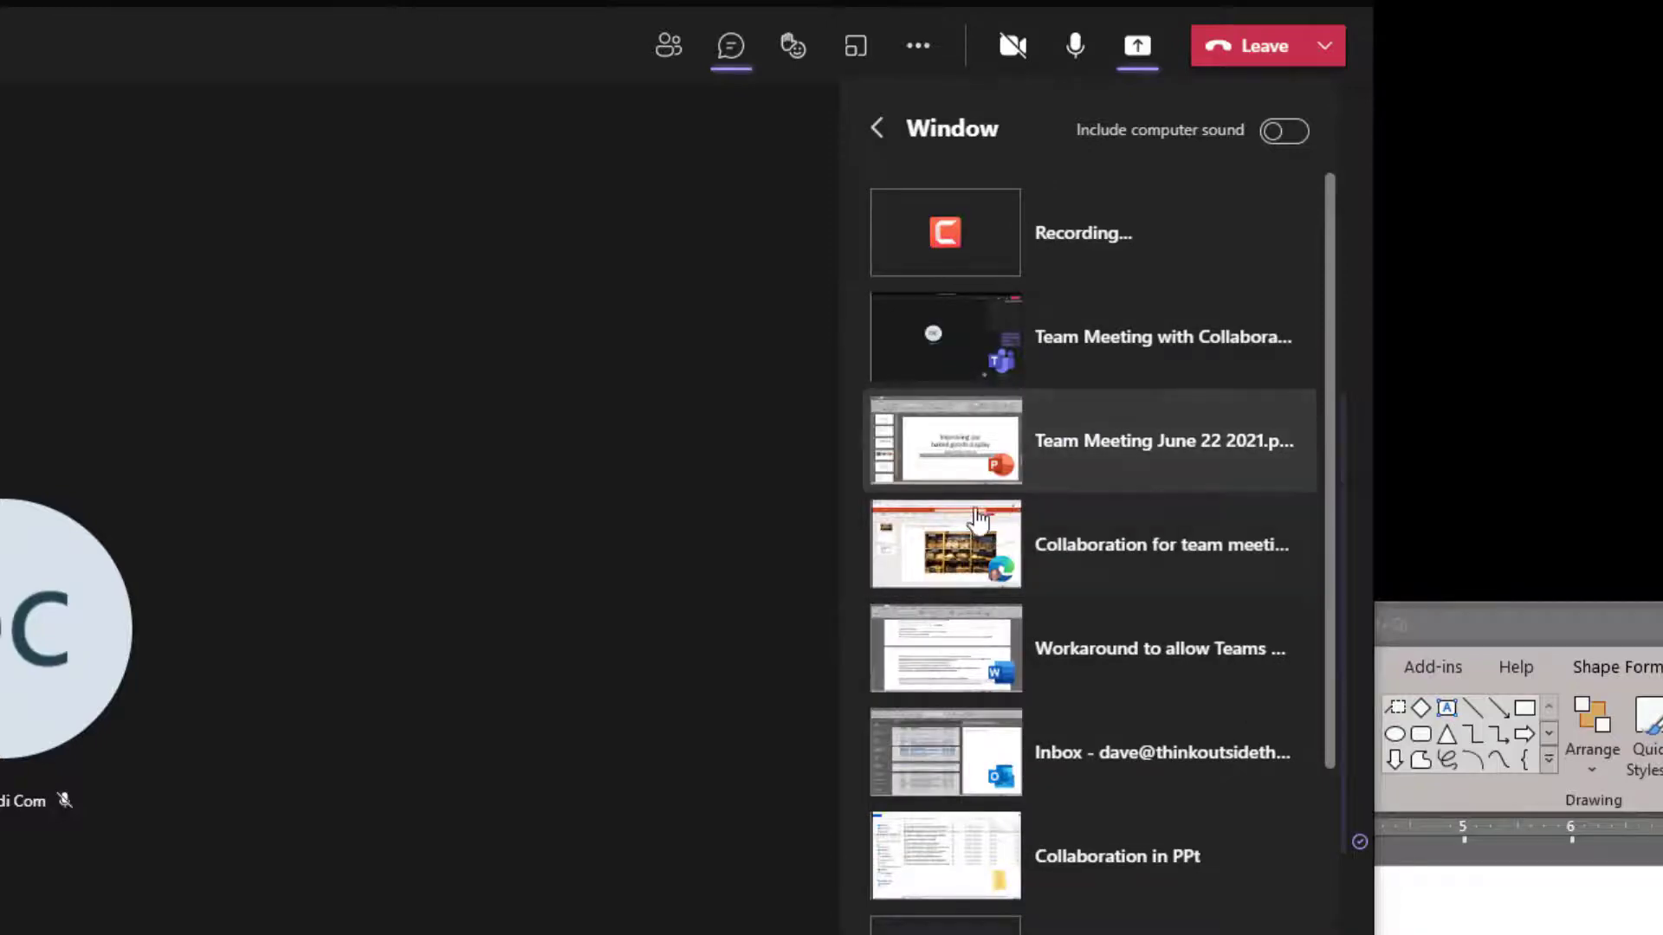
left_click(967, 530)
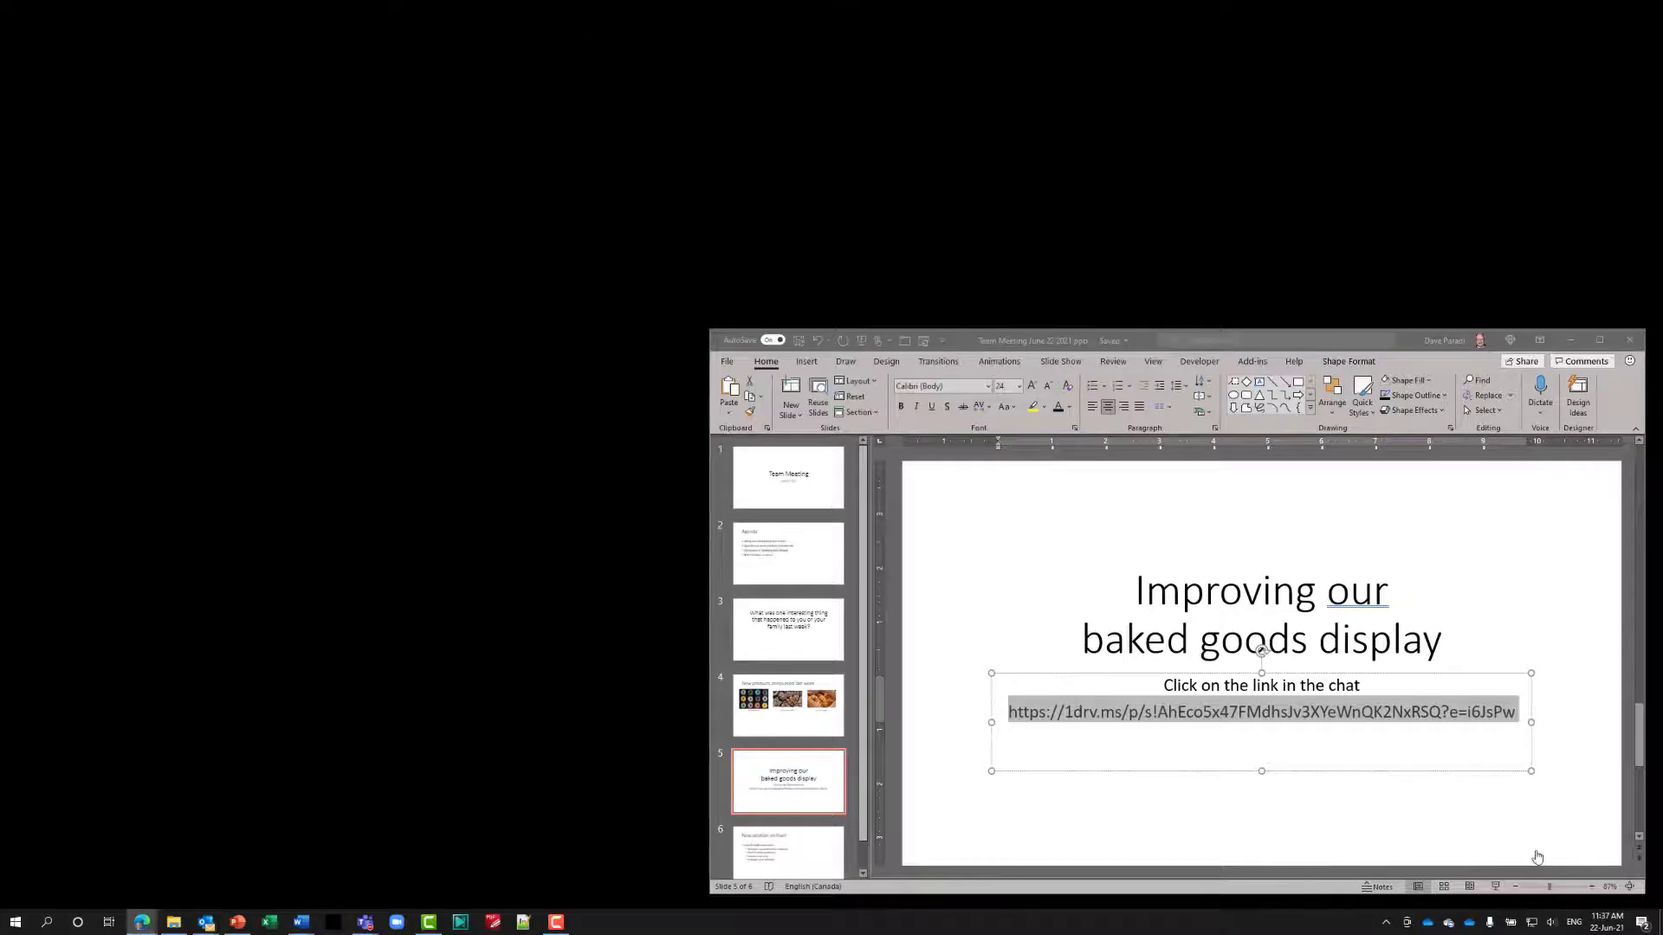
- Switch back to the Teams meeting window with Alt+Tab
key("alt+Tab")
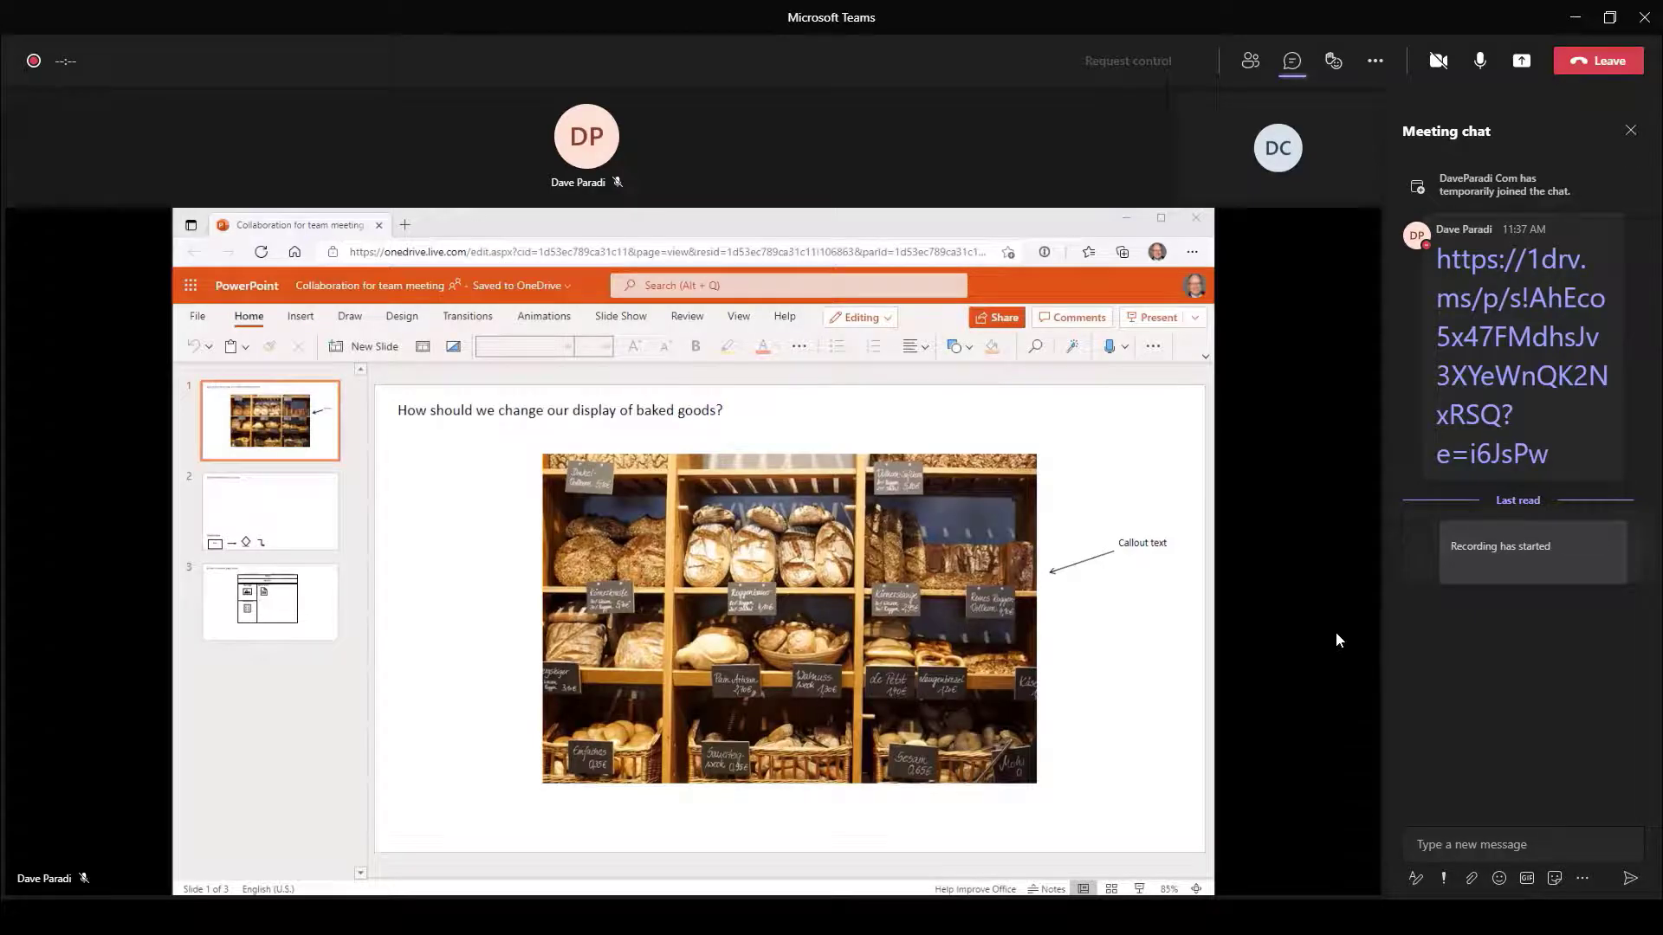
- Open the chat's deck link, choose Edit in Browser, and check the DP co-author's location
left_click(1469, 384)
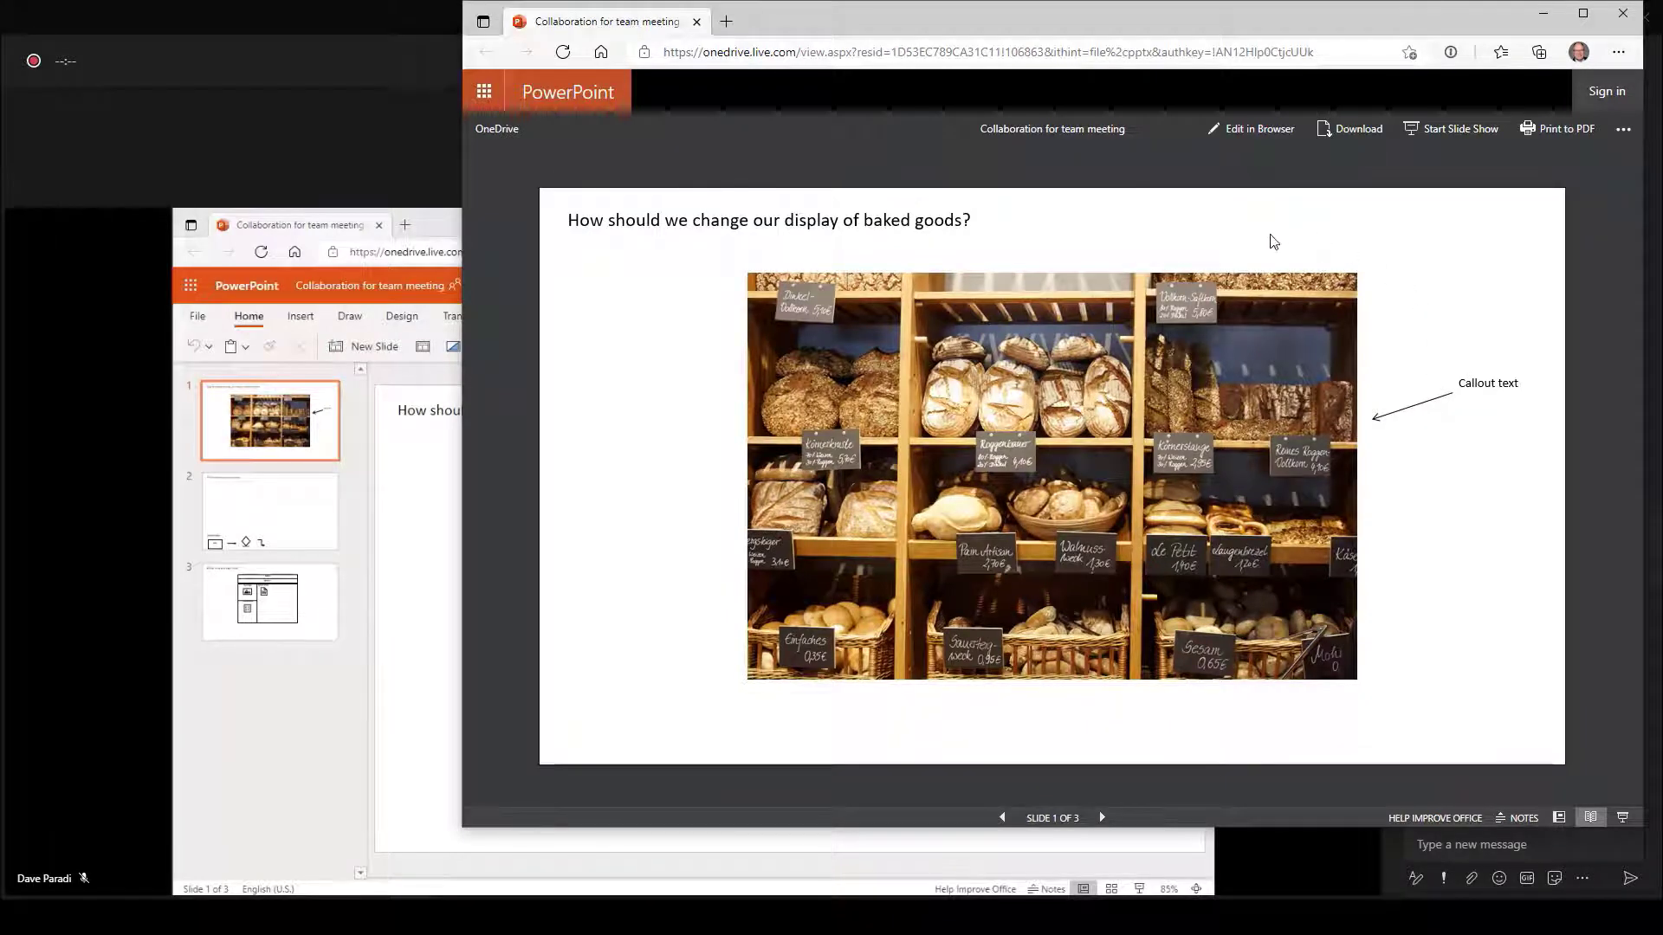
left_click(1253, 132)
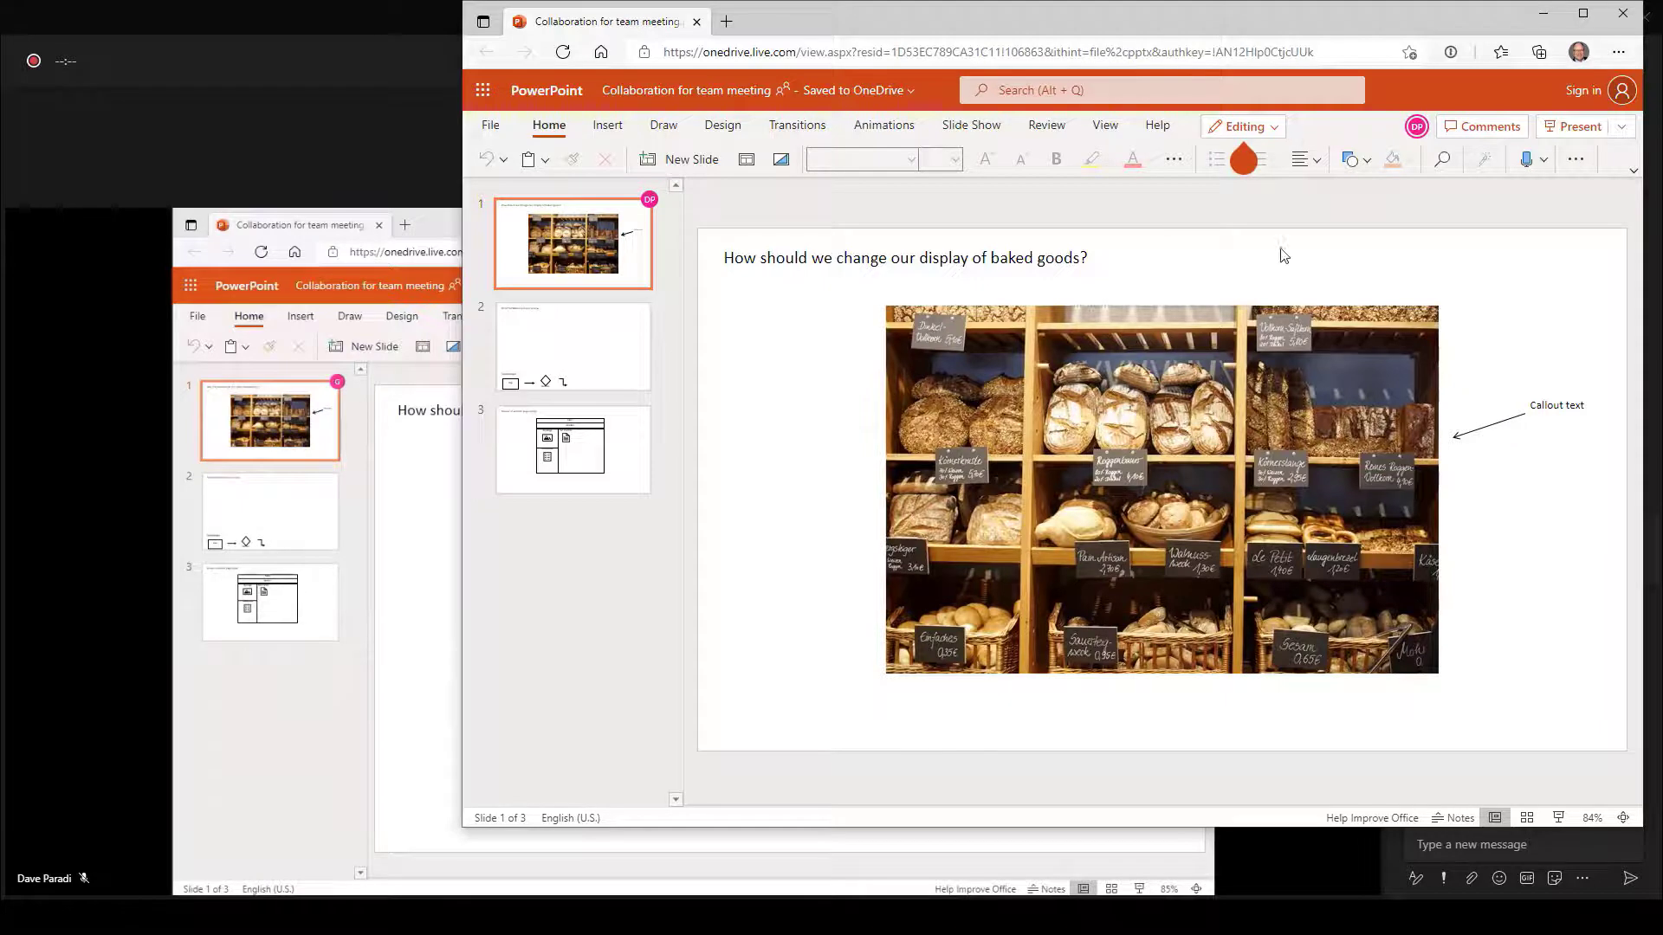
left_click(1415, 131)
left_click(1413, 132)
- Duplicate the 'Callout text' callout and move the copy to the left of the photo
left_click(1534, 433)
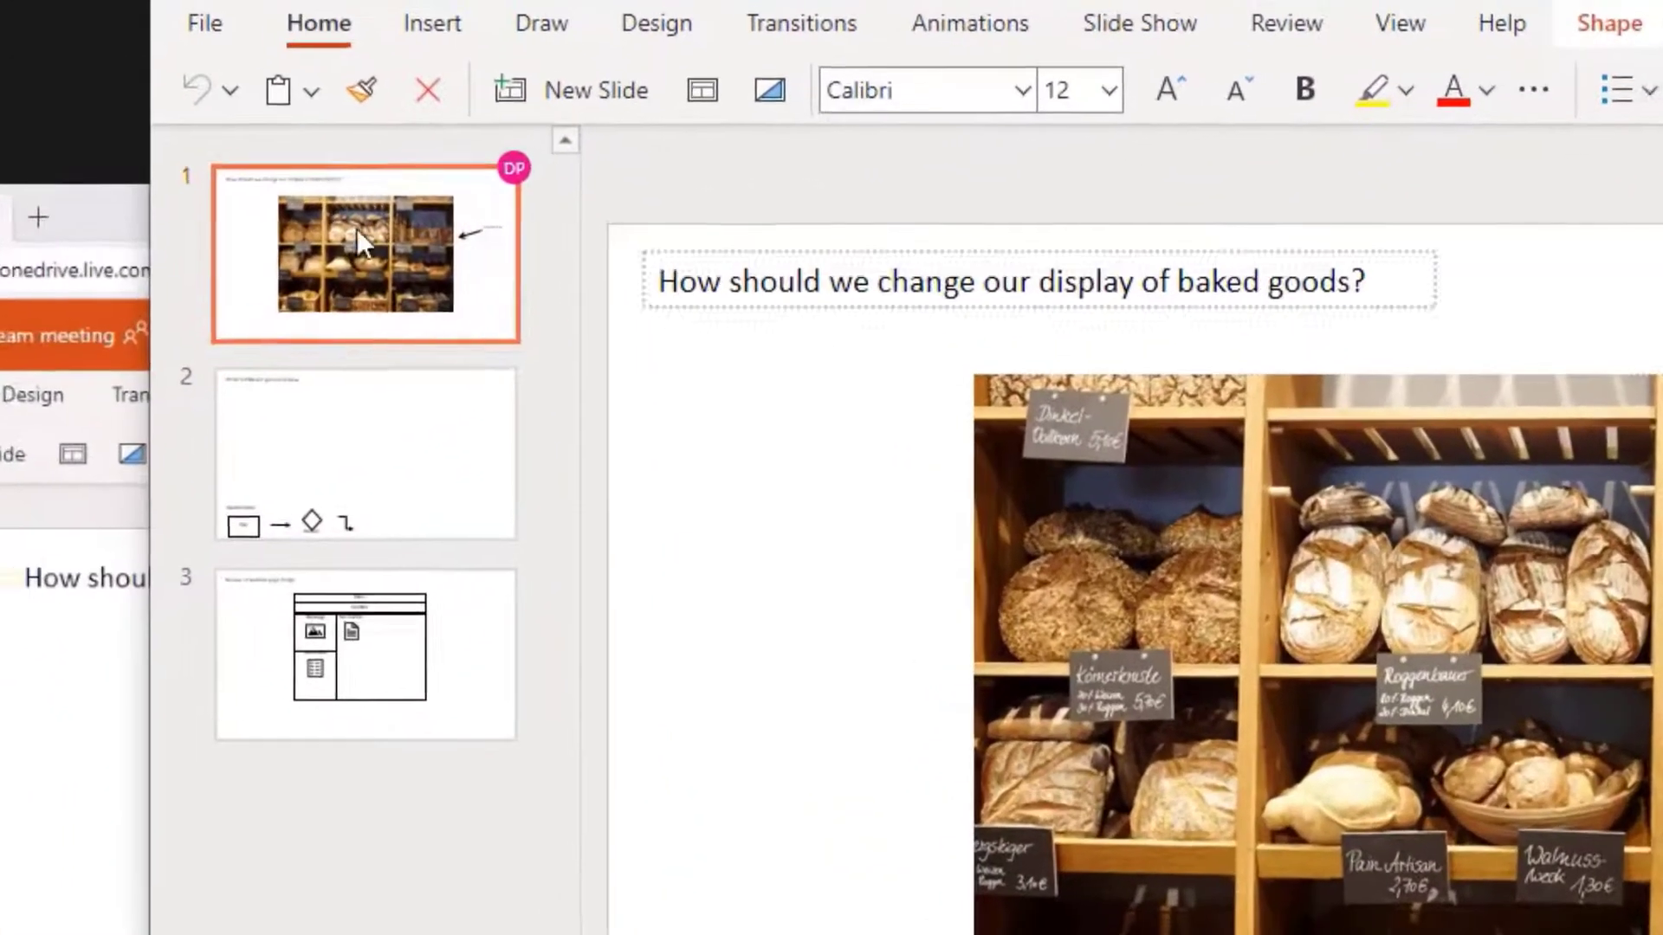
left_click(307, 90)
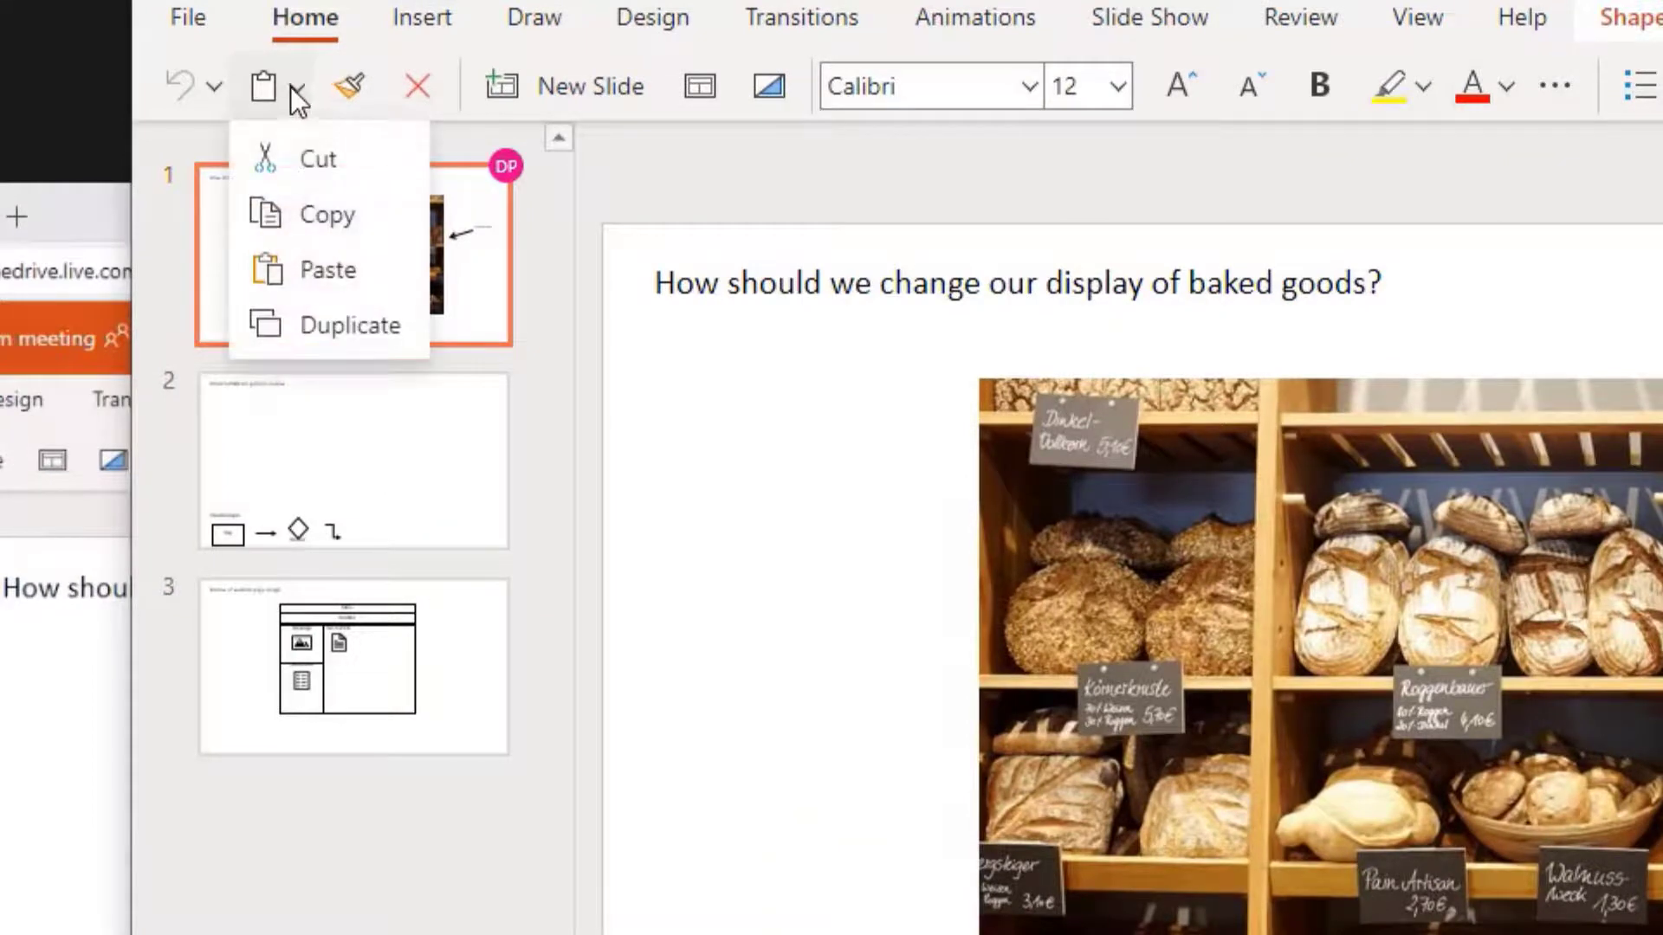
left_click(304, 227)
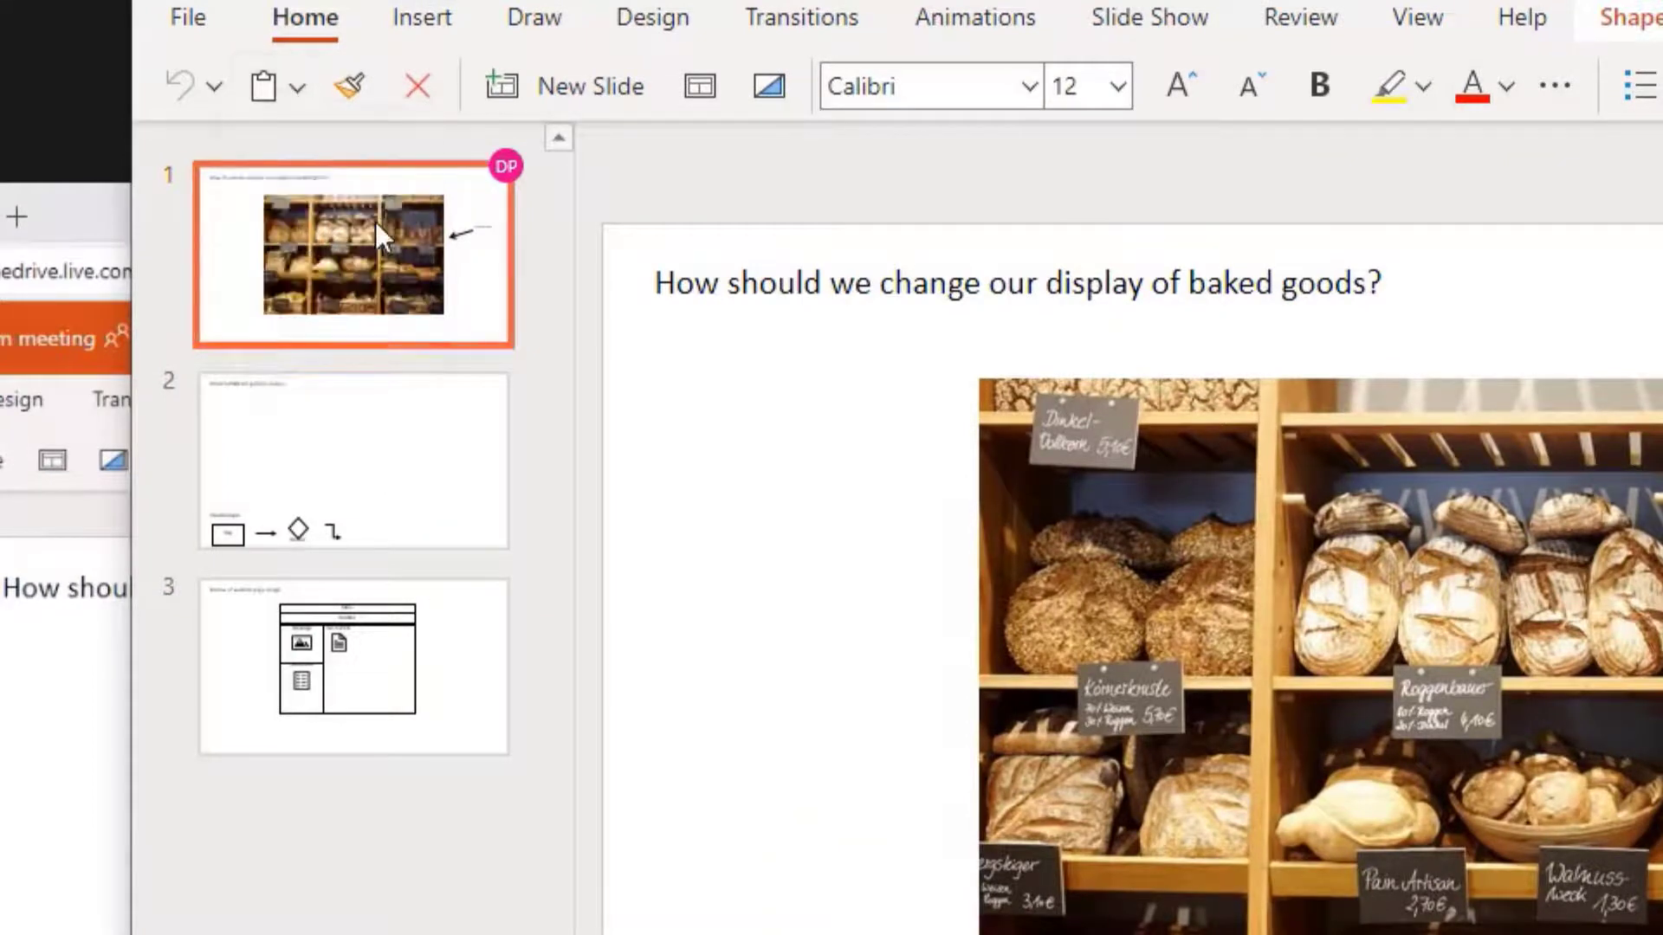
left_click(295, 87)
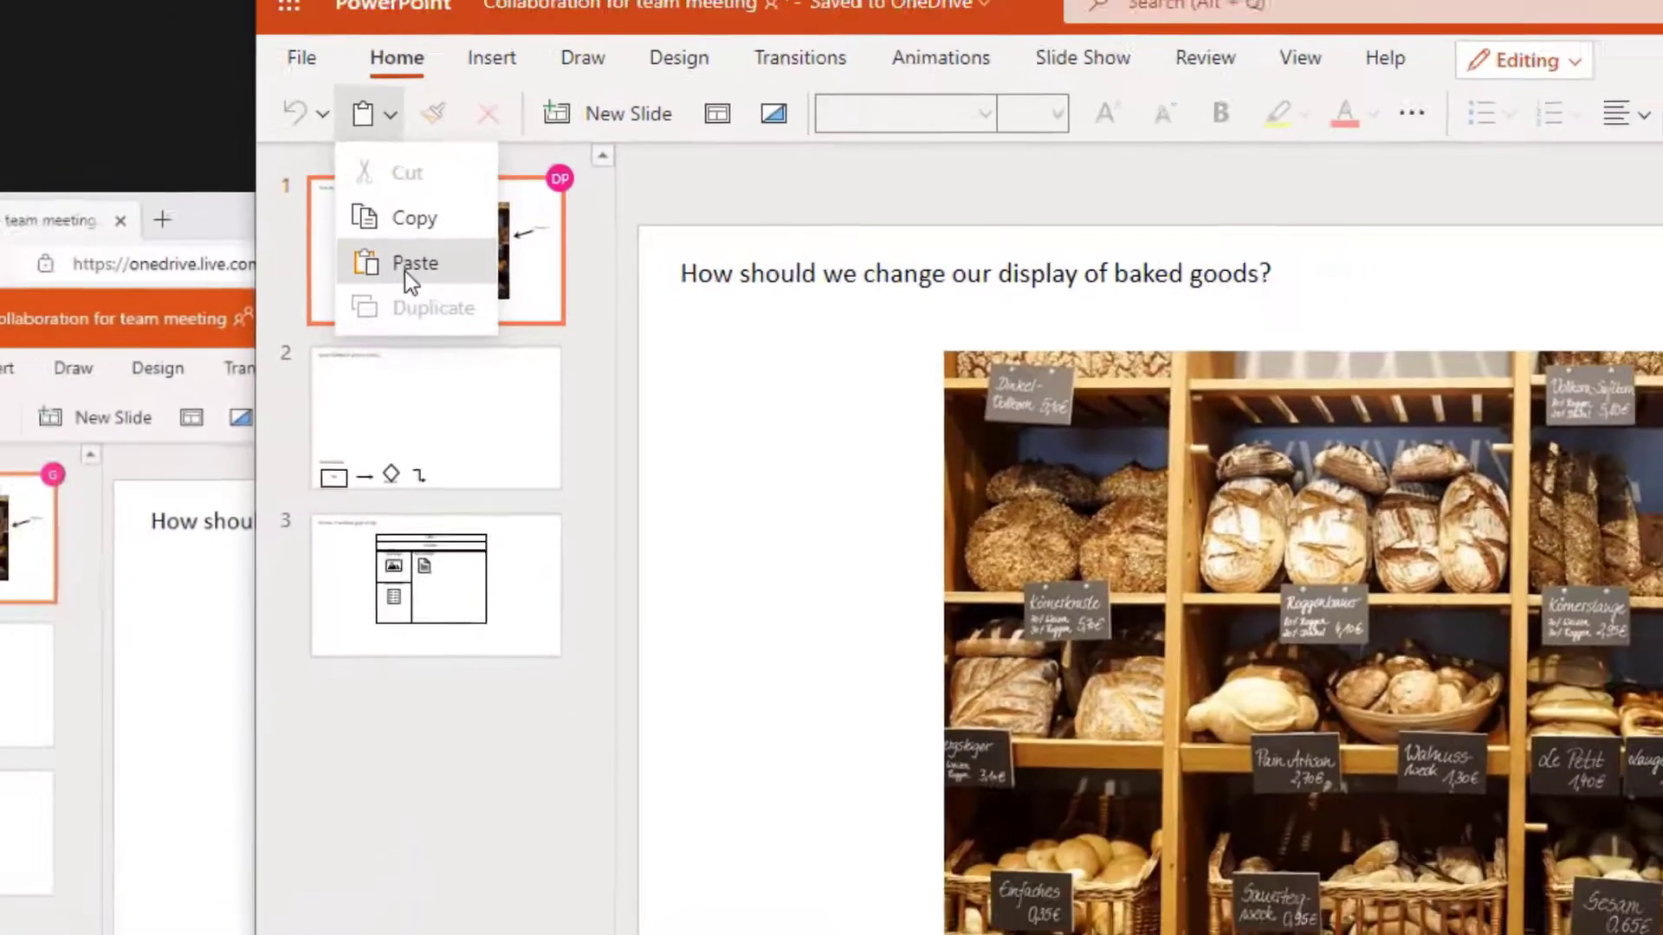
left_click(319, 270)
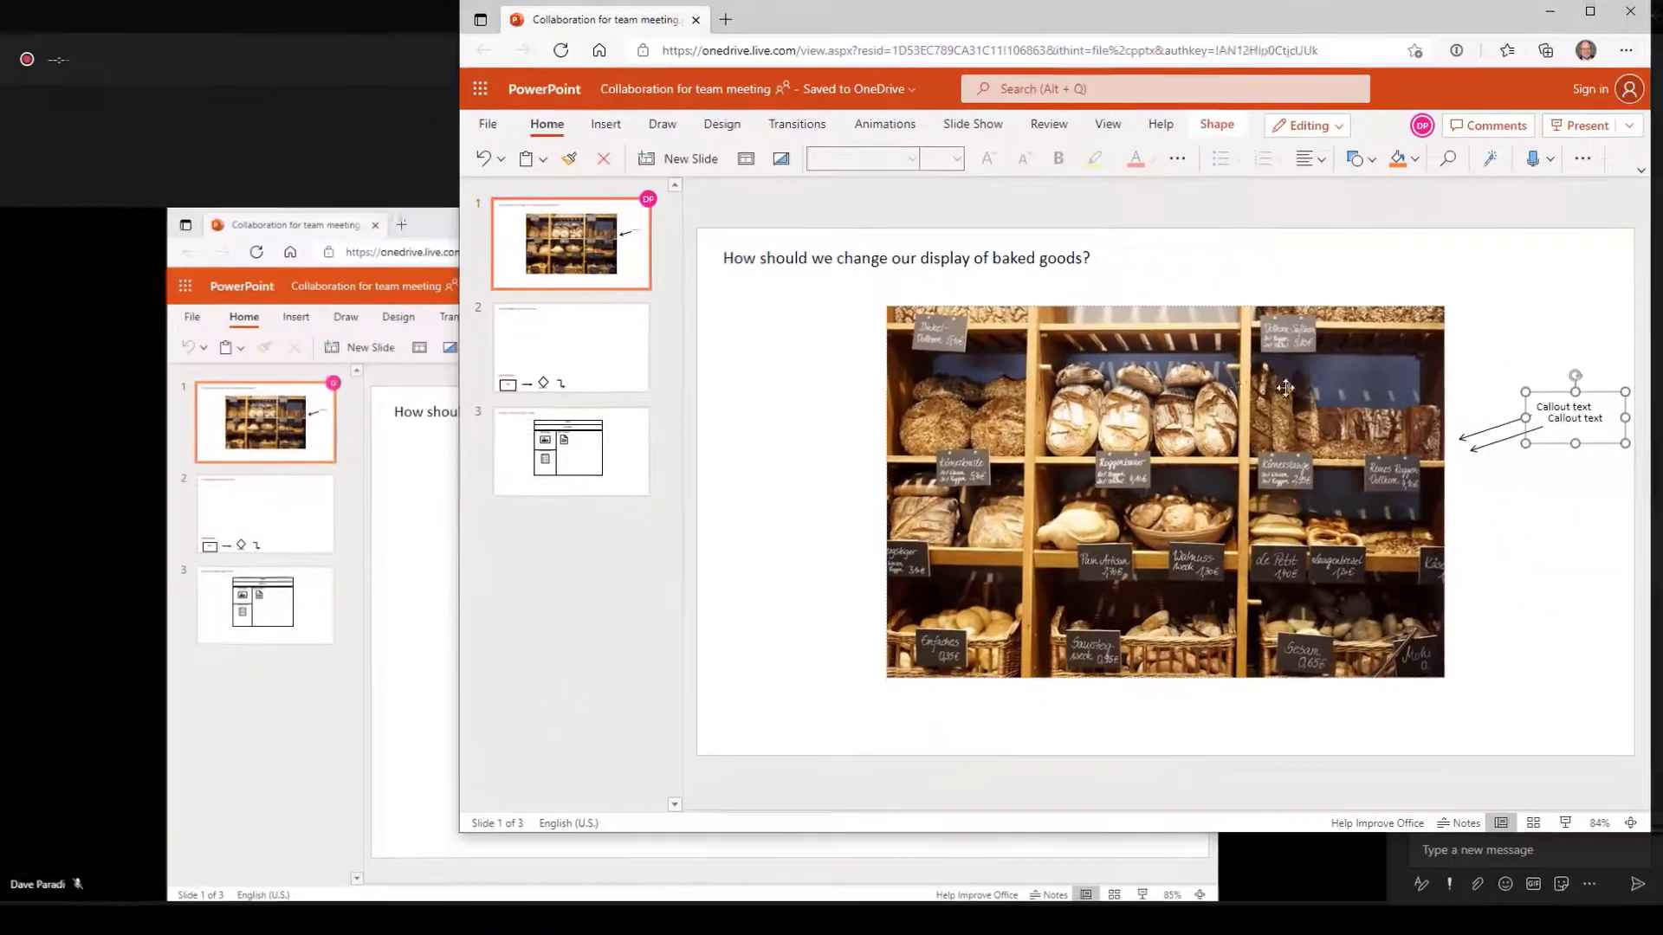
left_click_drag(1524, 443, 750, 475)
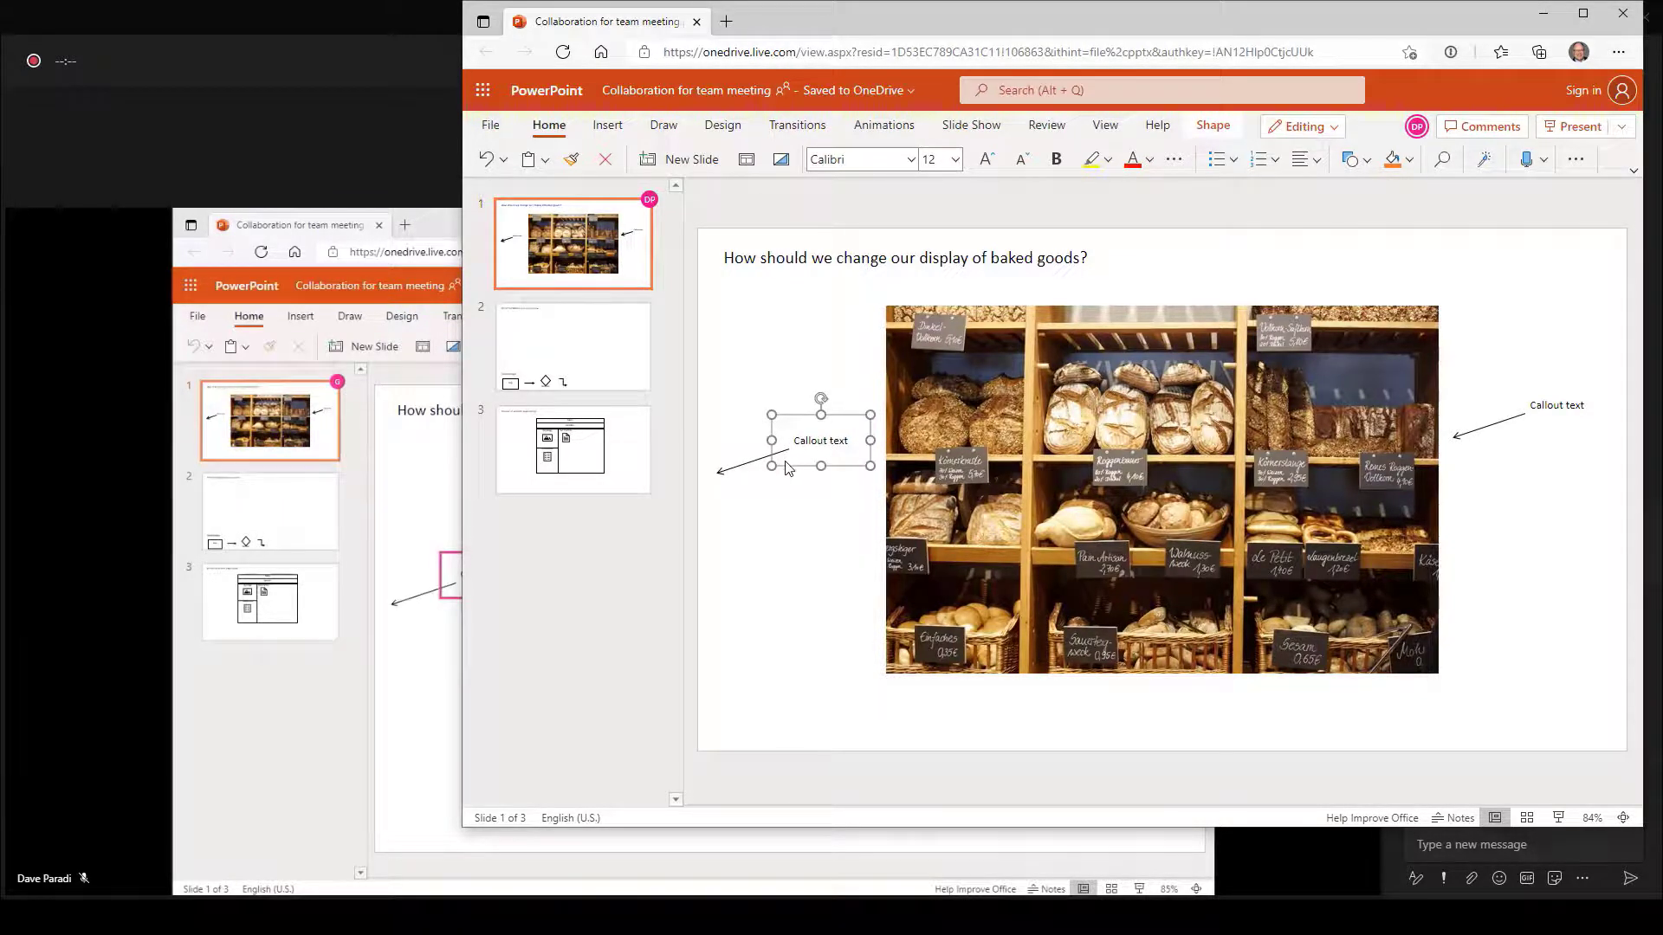
left_click(752, 470)
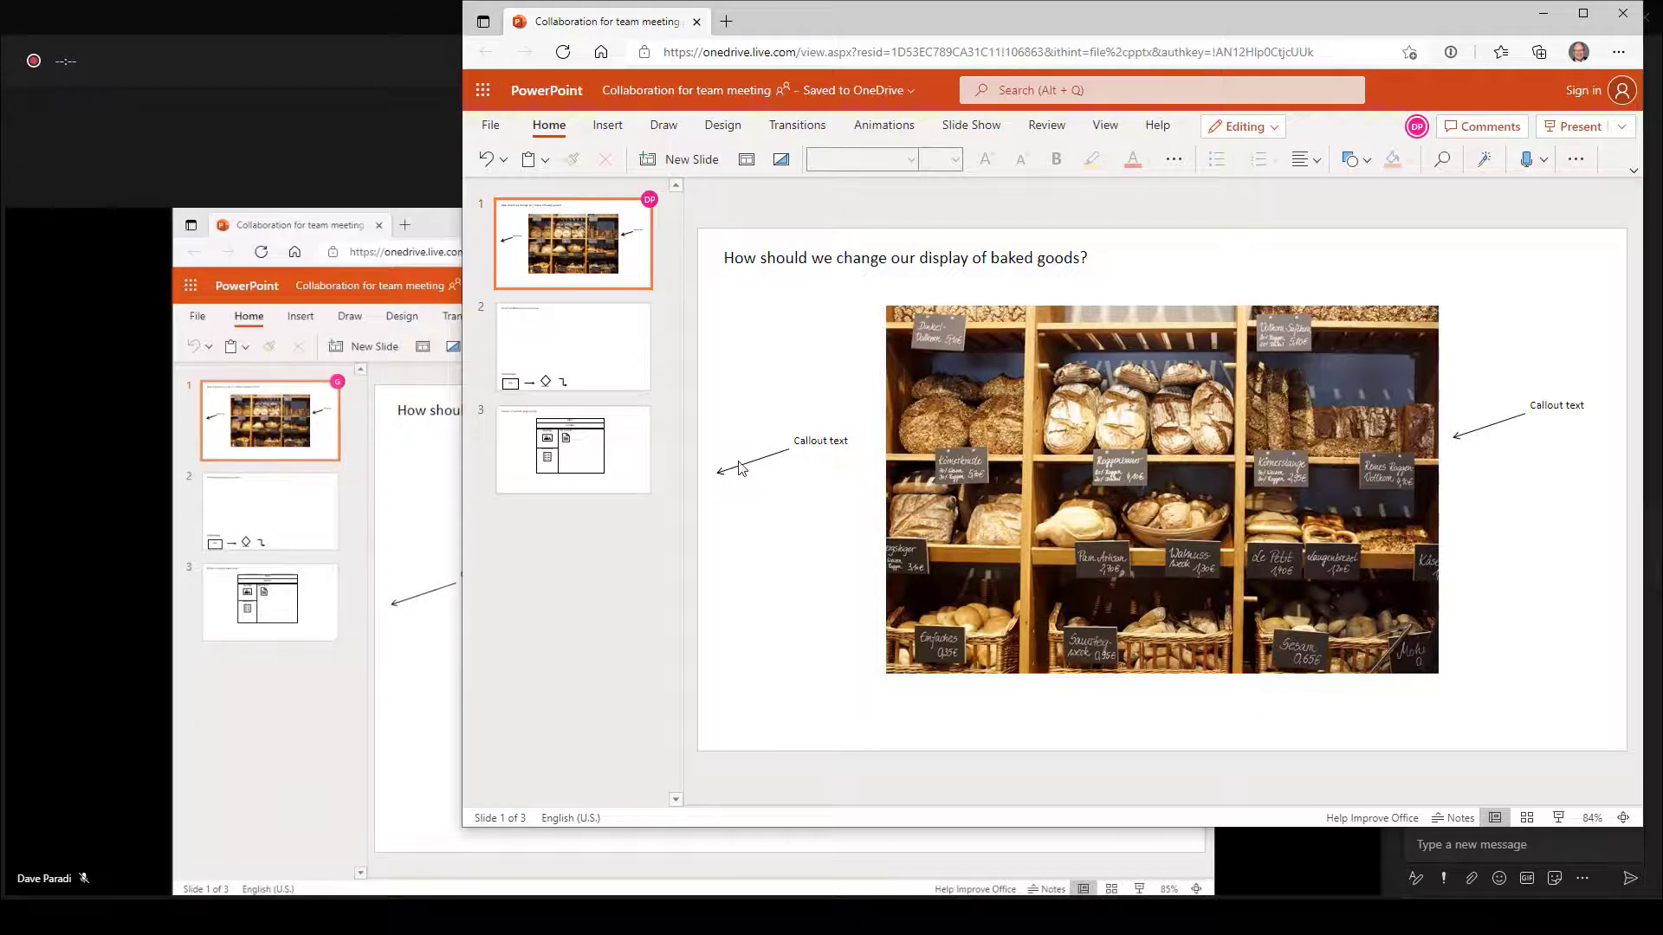
- Retype the copy as 'Move items up on shelf' and place it at the photo's right edge
left_click(813, 438)
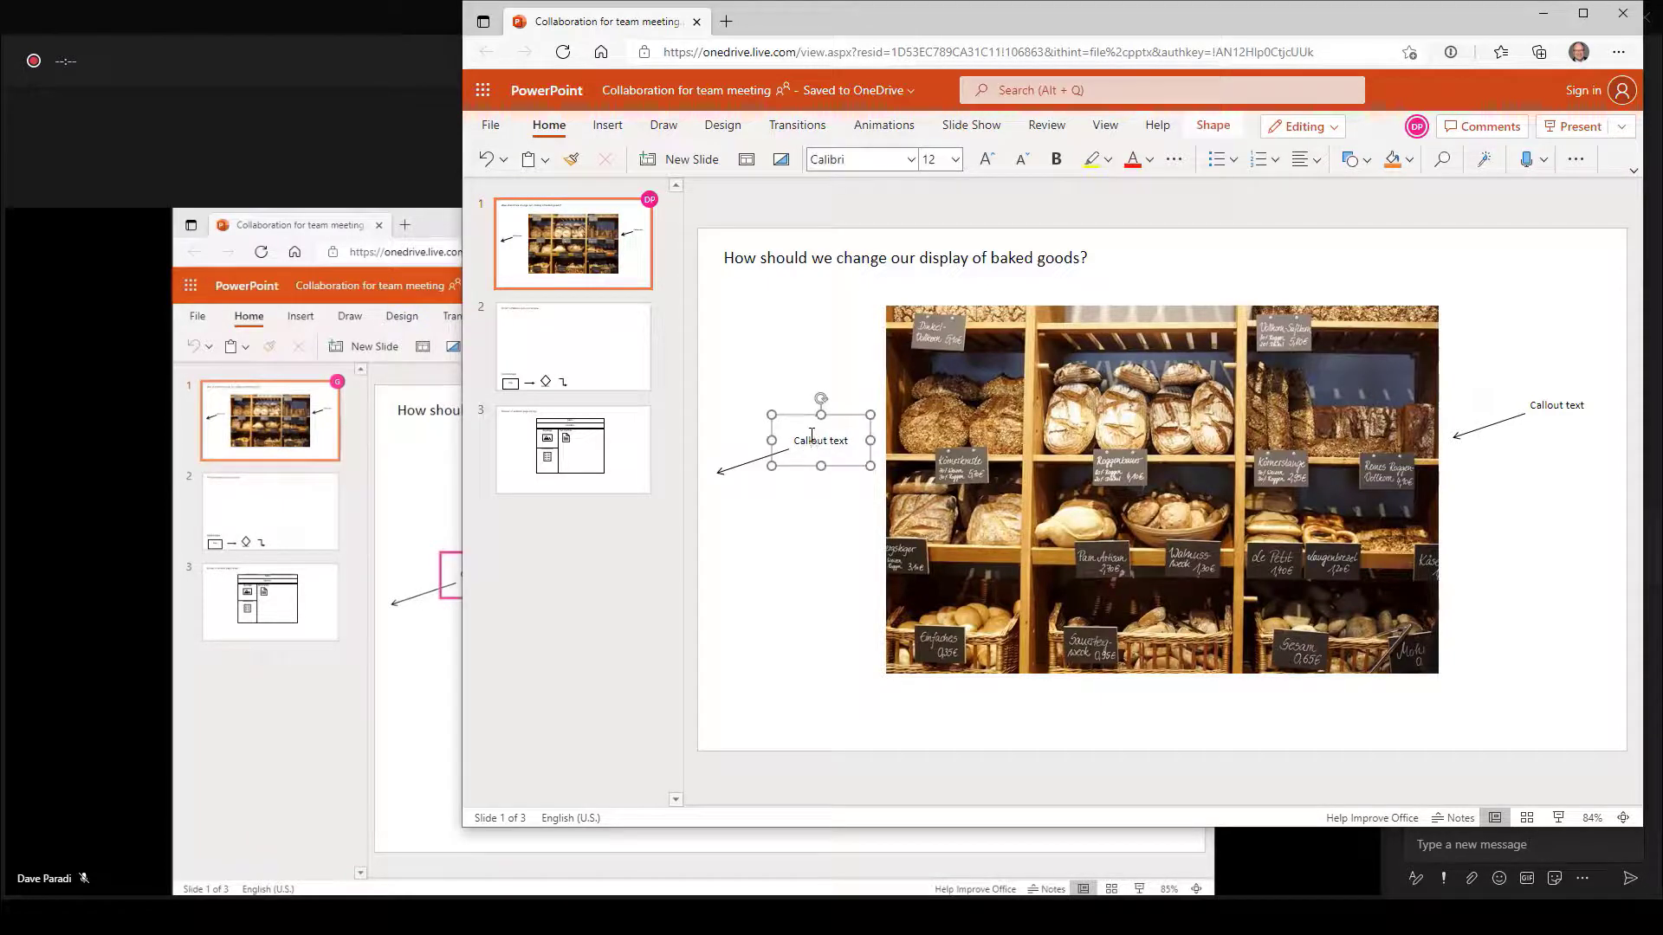
left_click_drag(793, 441, 850, 443)
type("Move ")
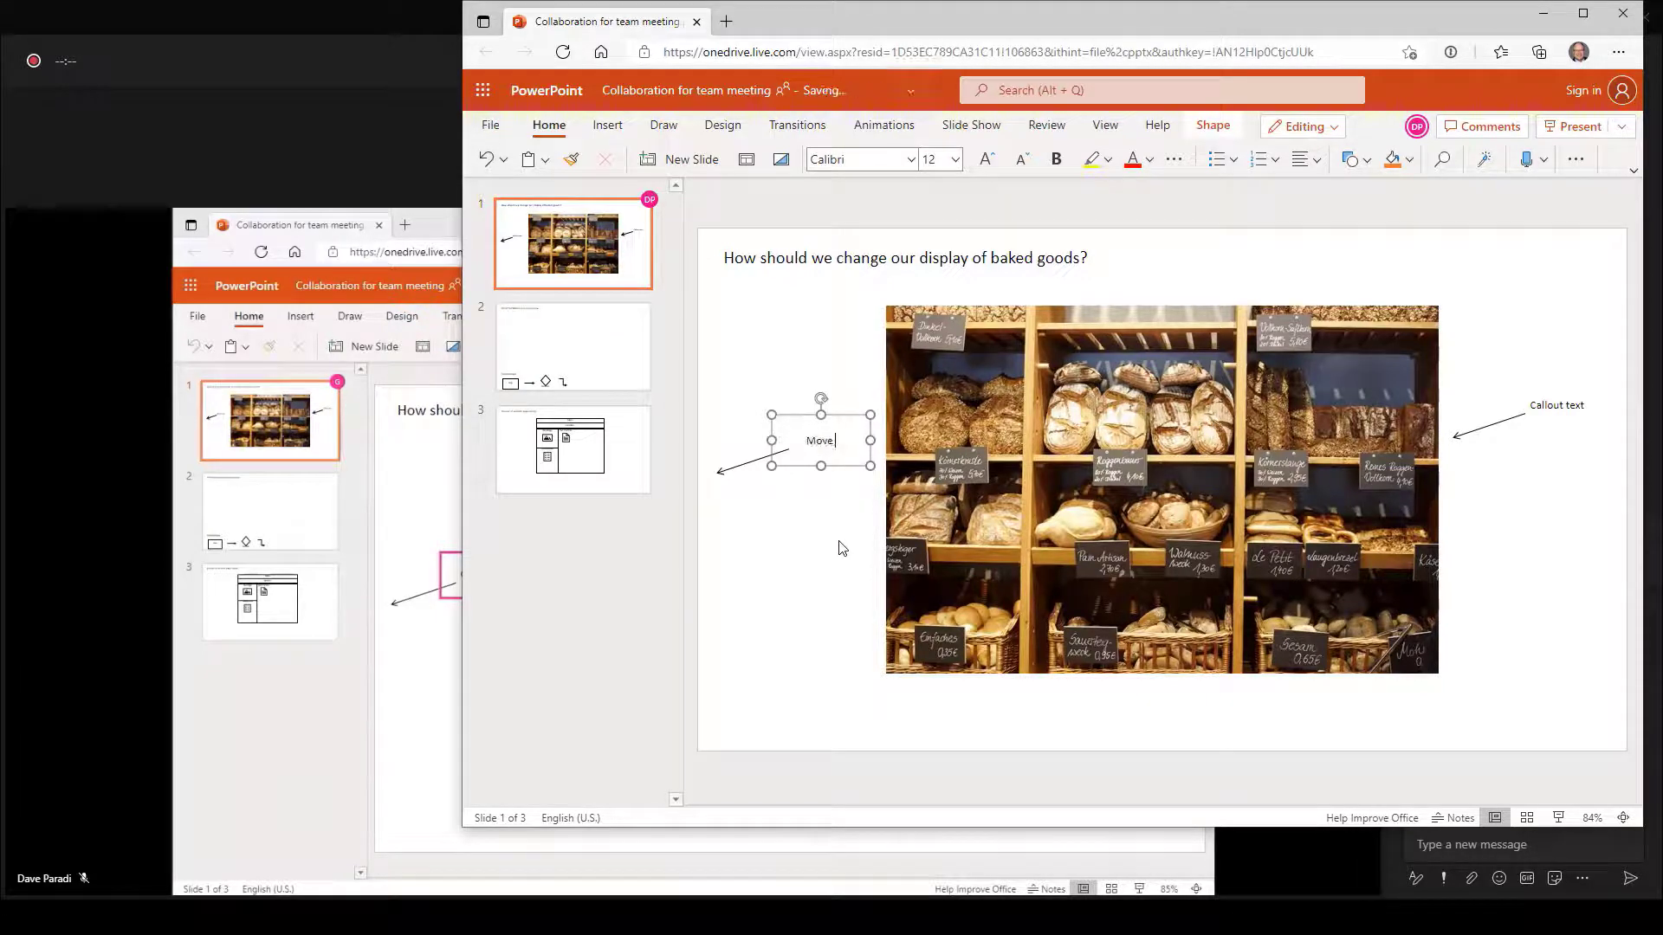
type("items up on shelf")
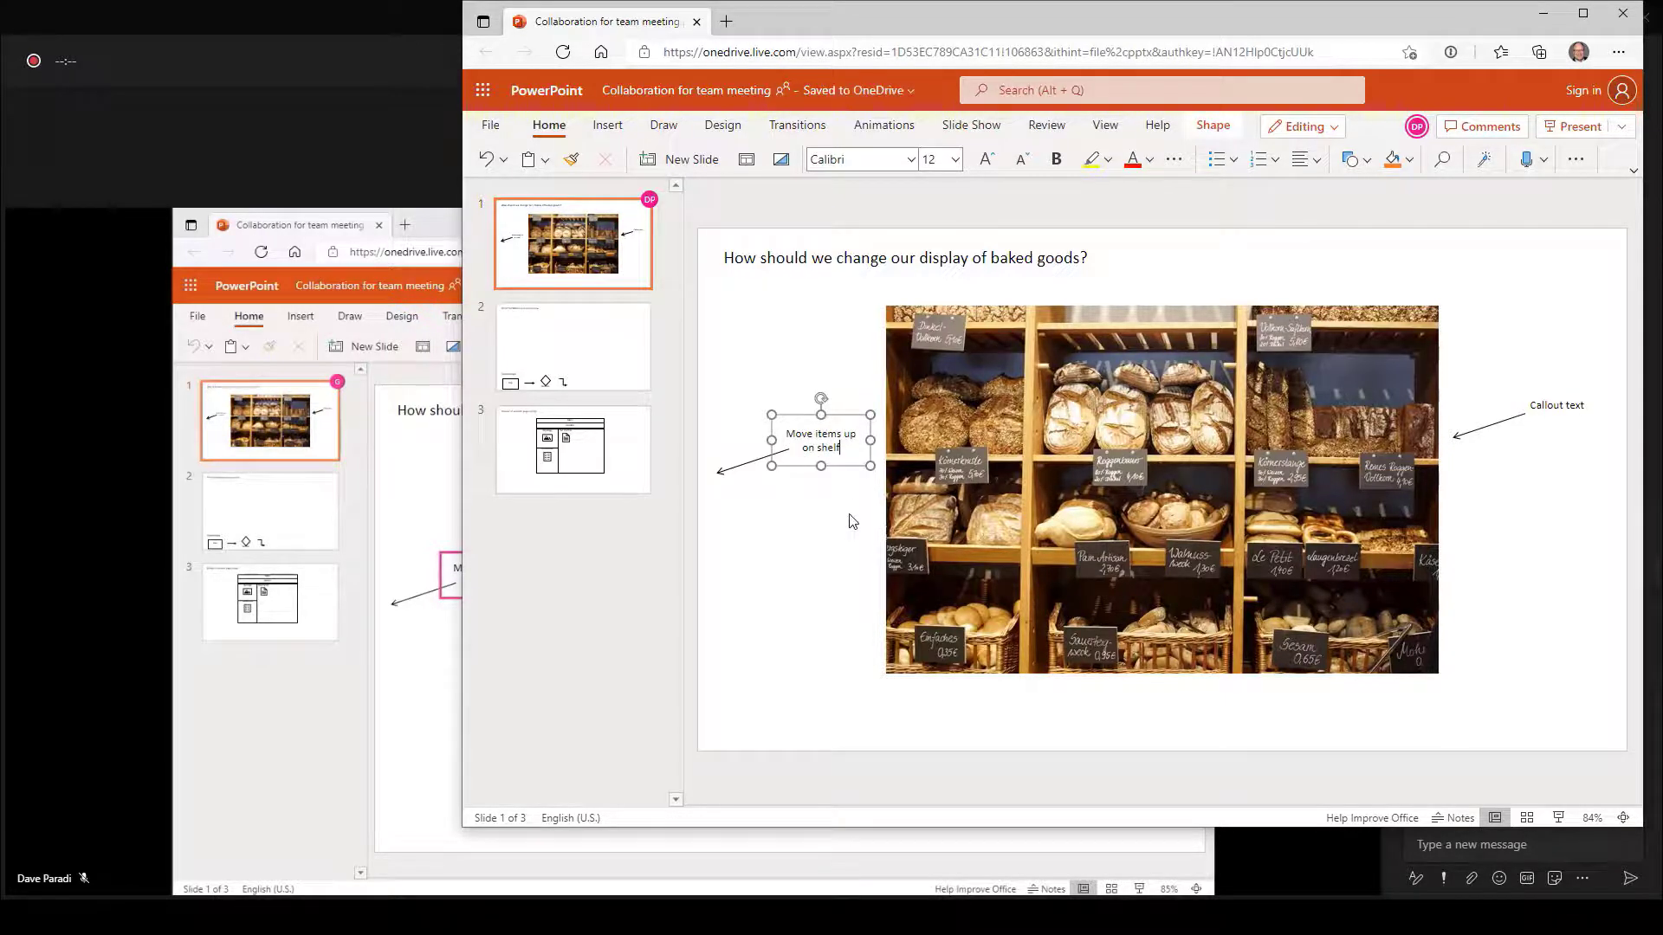
left_click_drag(839, 468, 1512, 535)
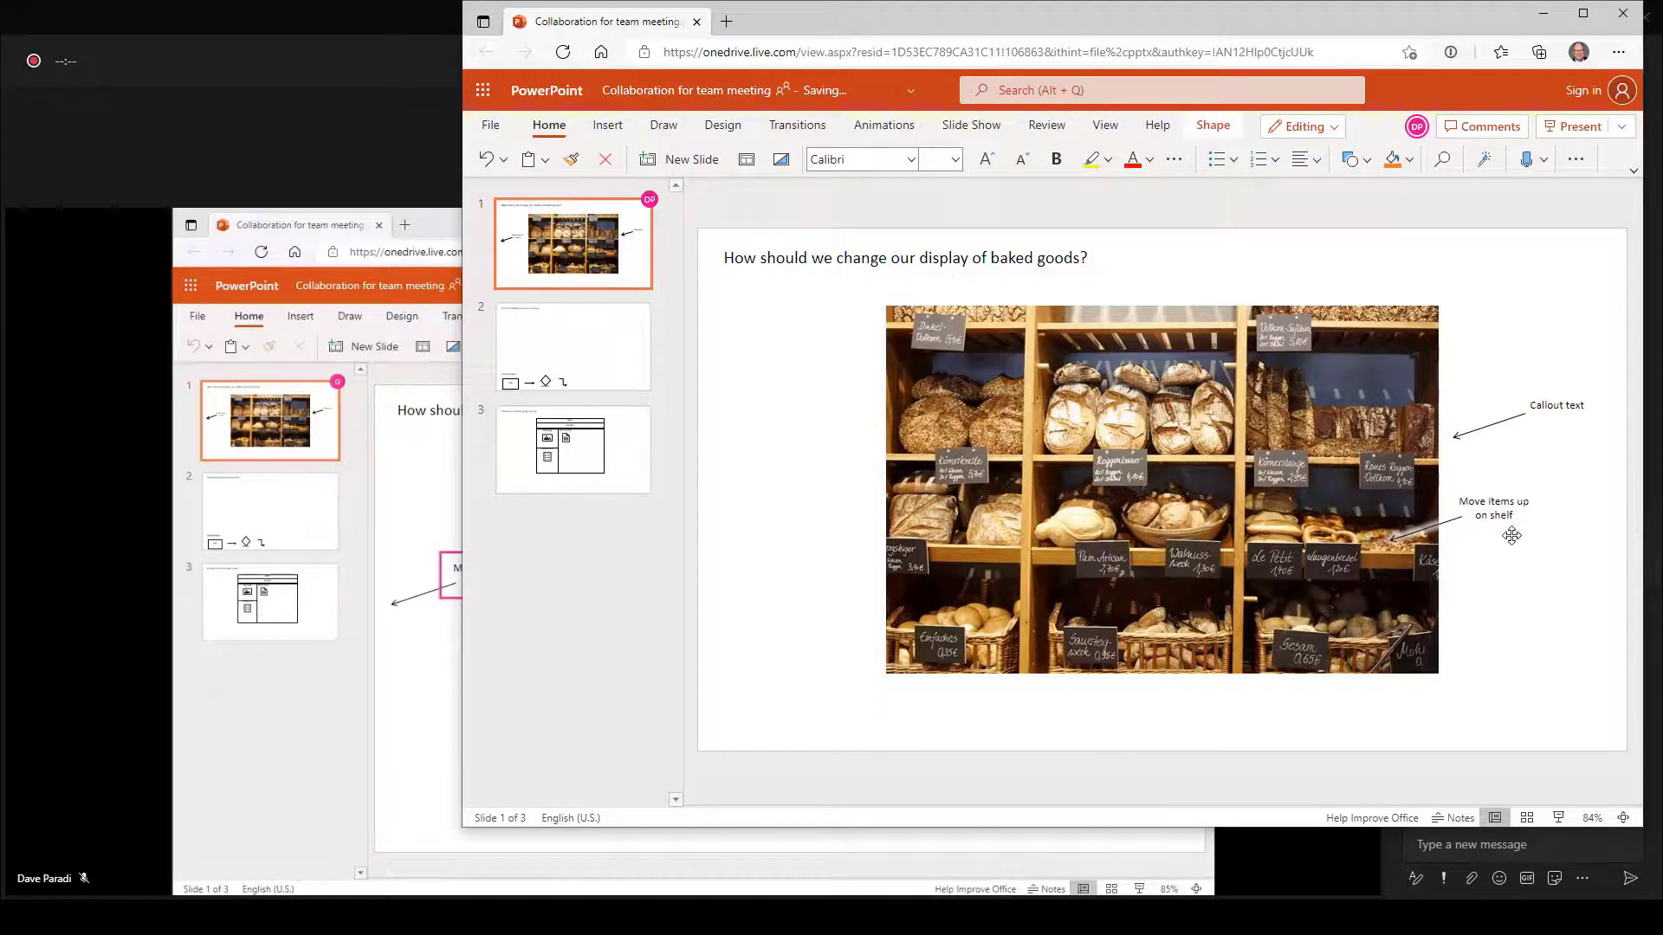
left_click(1509, 610)
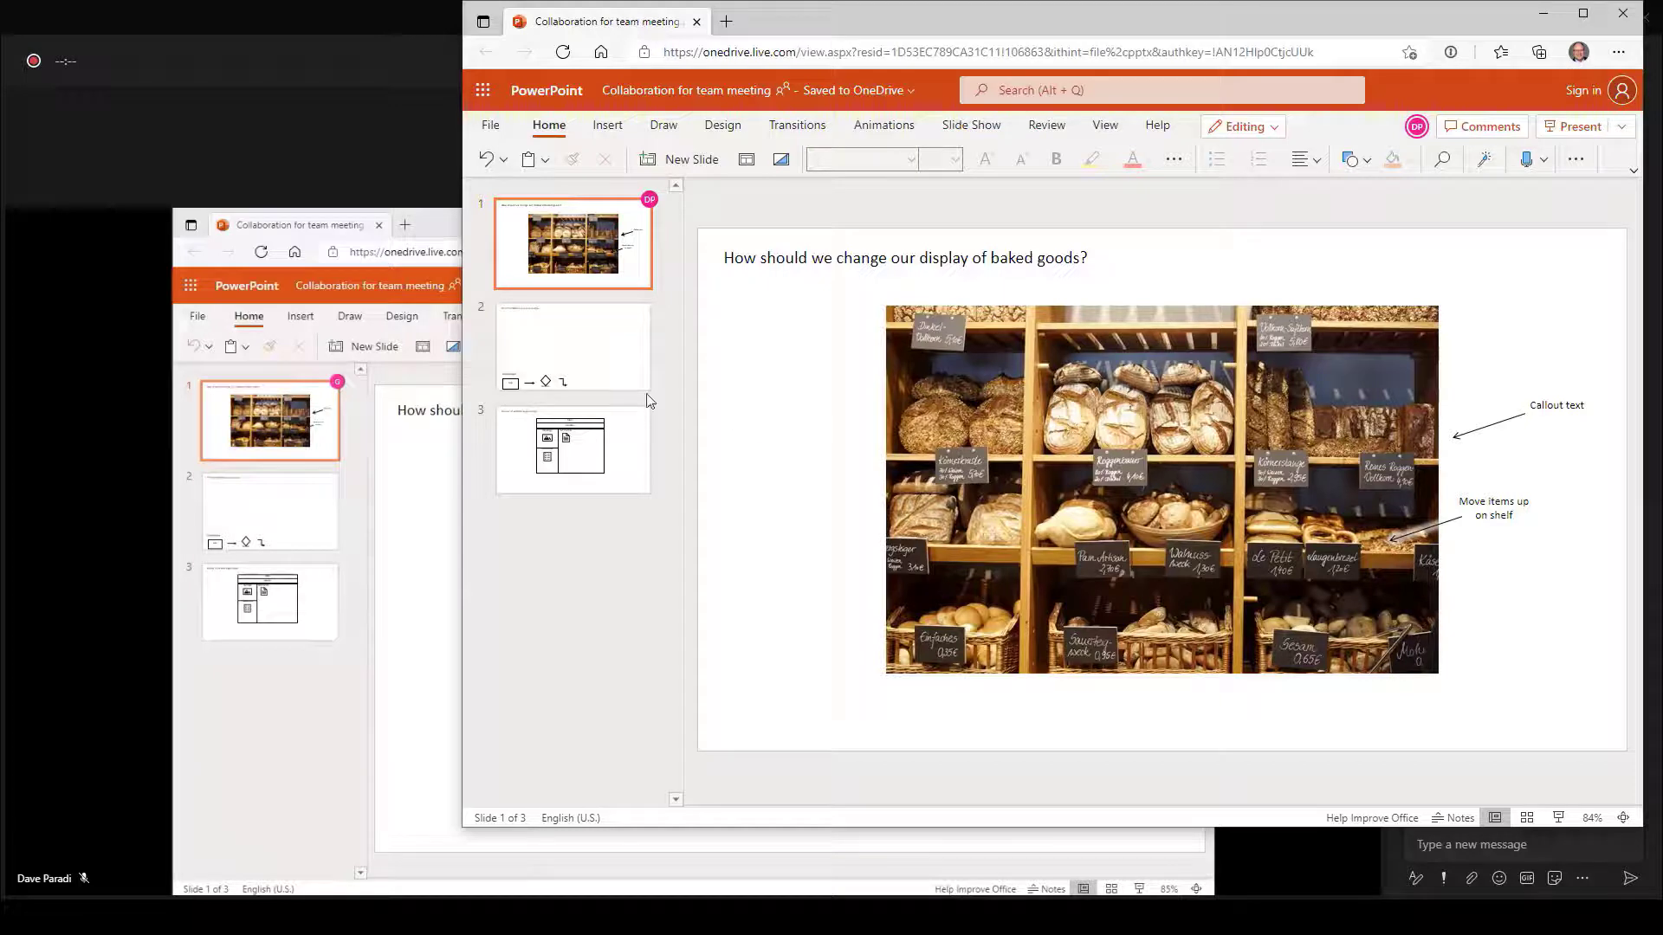
- On slide 2, duplicate the Step shape and move the copy to the slide's upper left
left_click(614, 364)
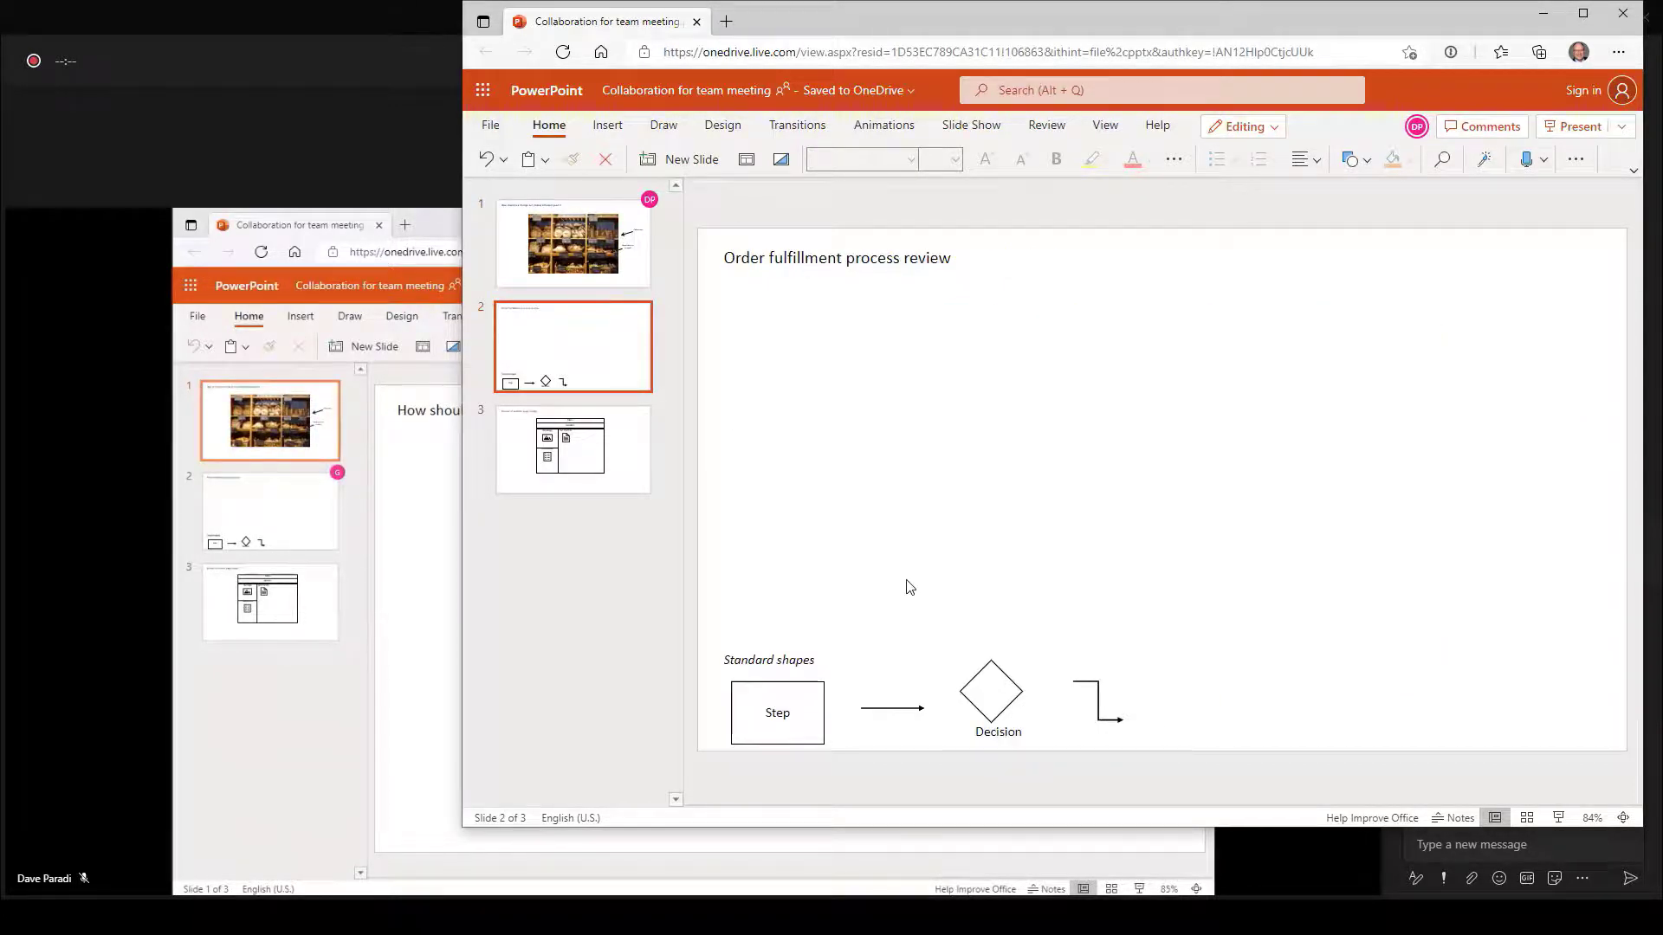
left_click(819, 684)
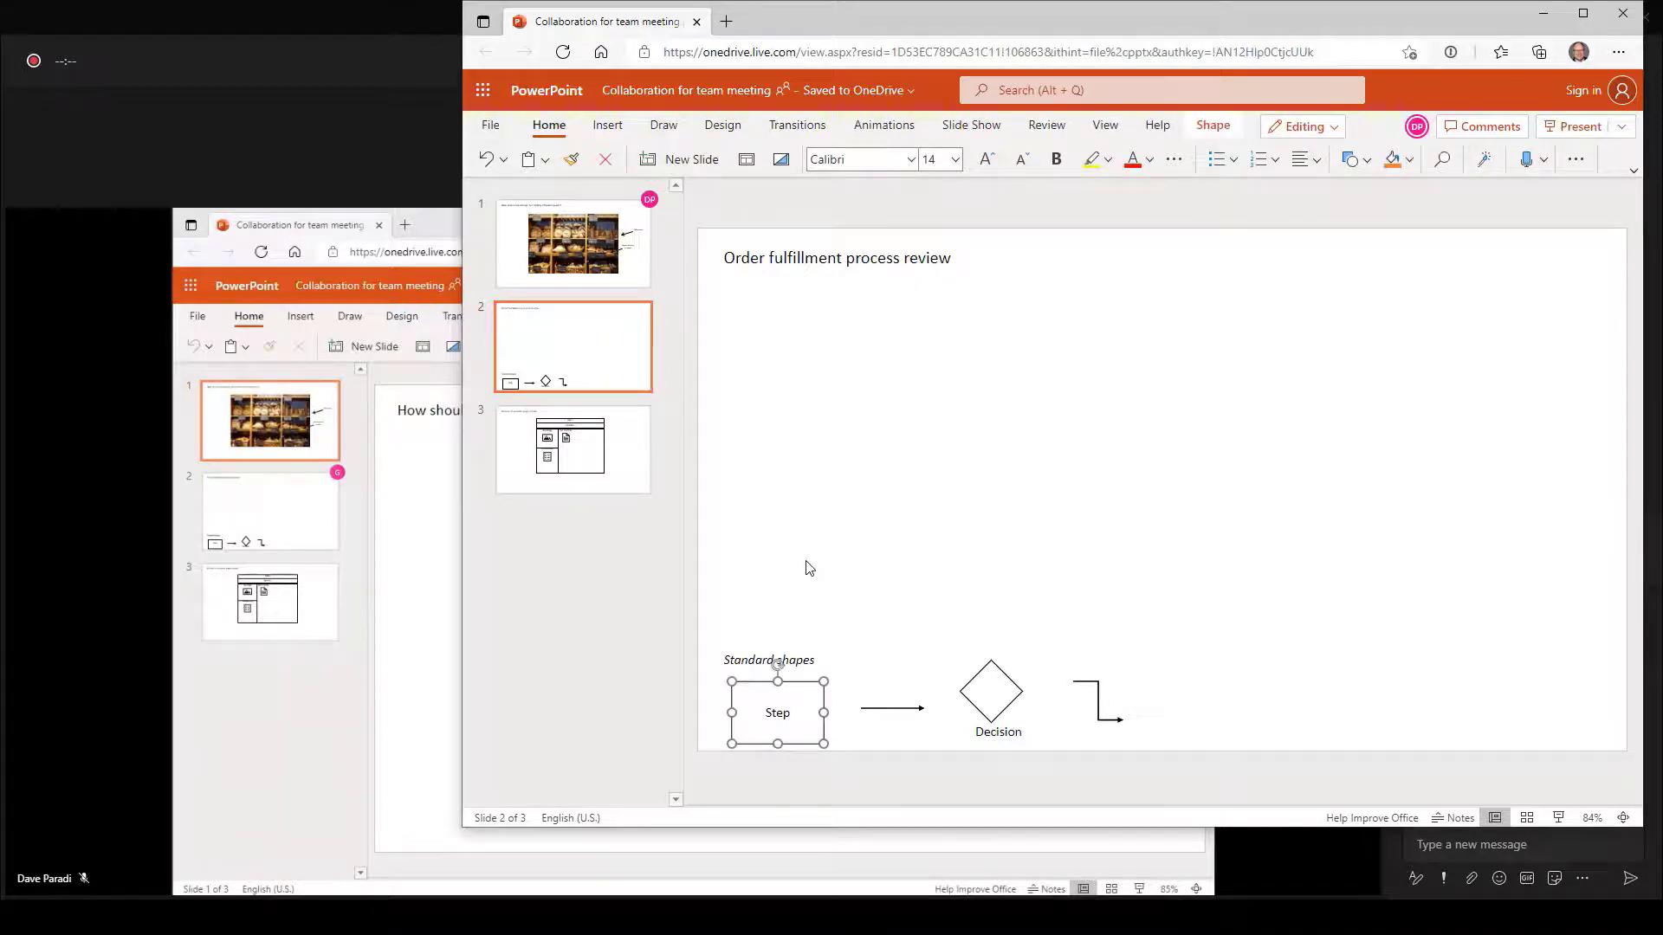
left_click(544, 160)
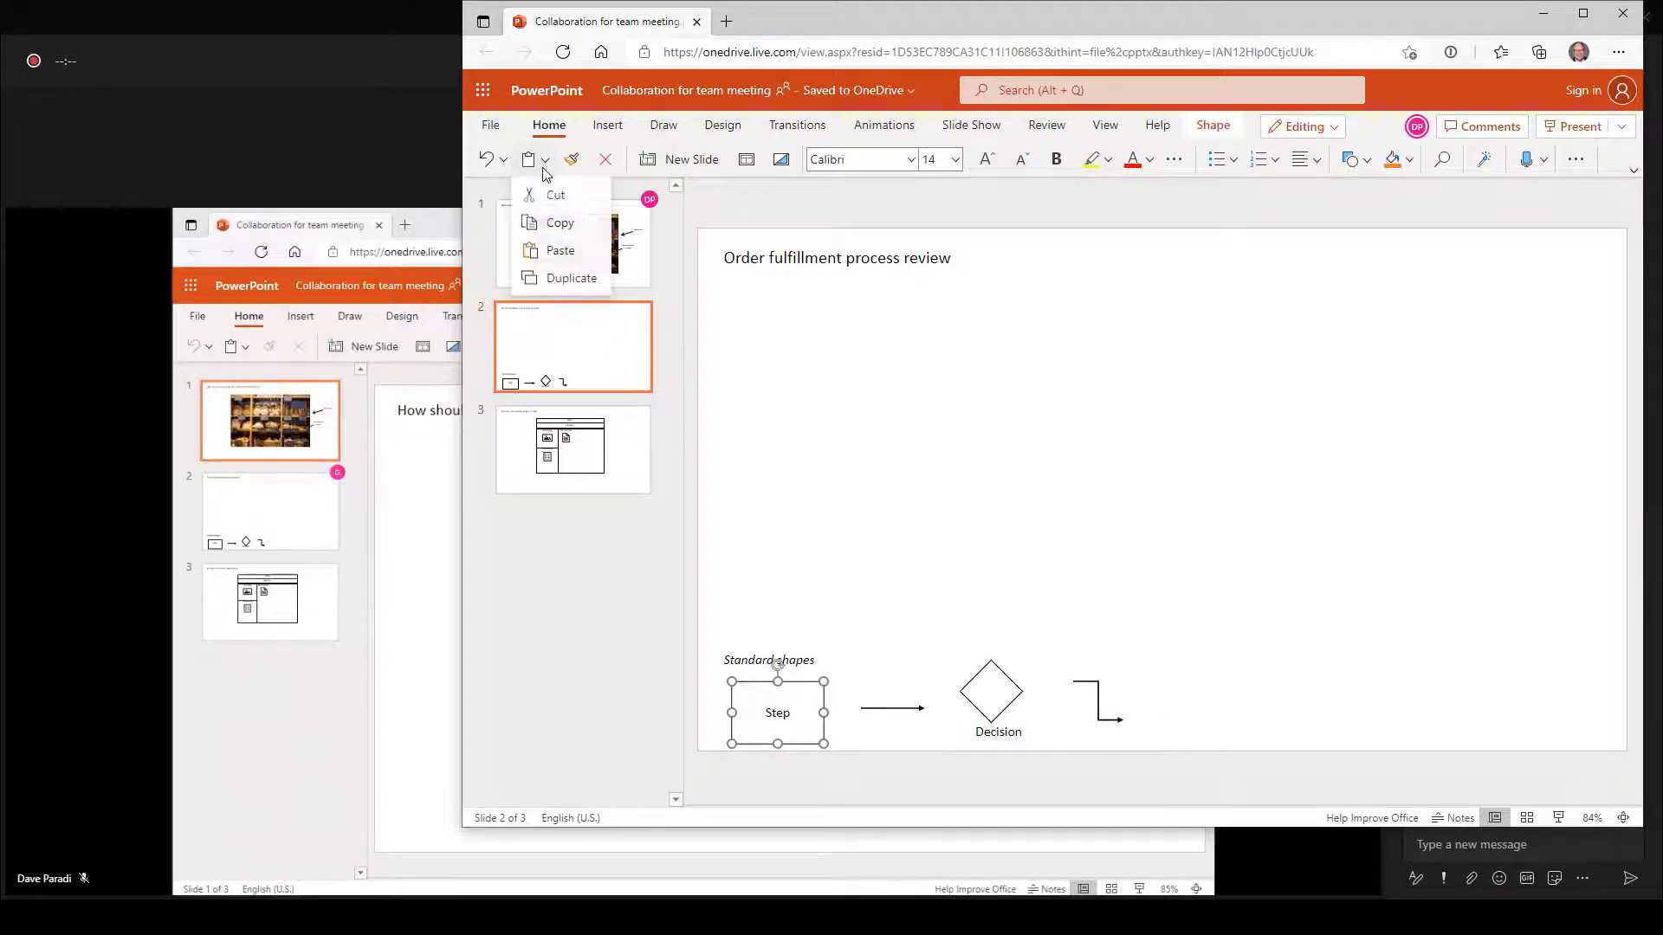
left_click(561, 224)
left_click(765, 394)
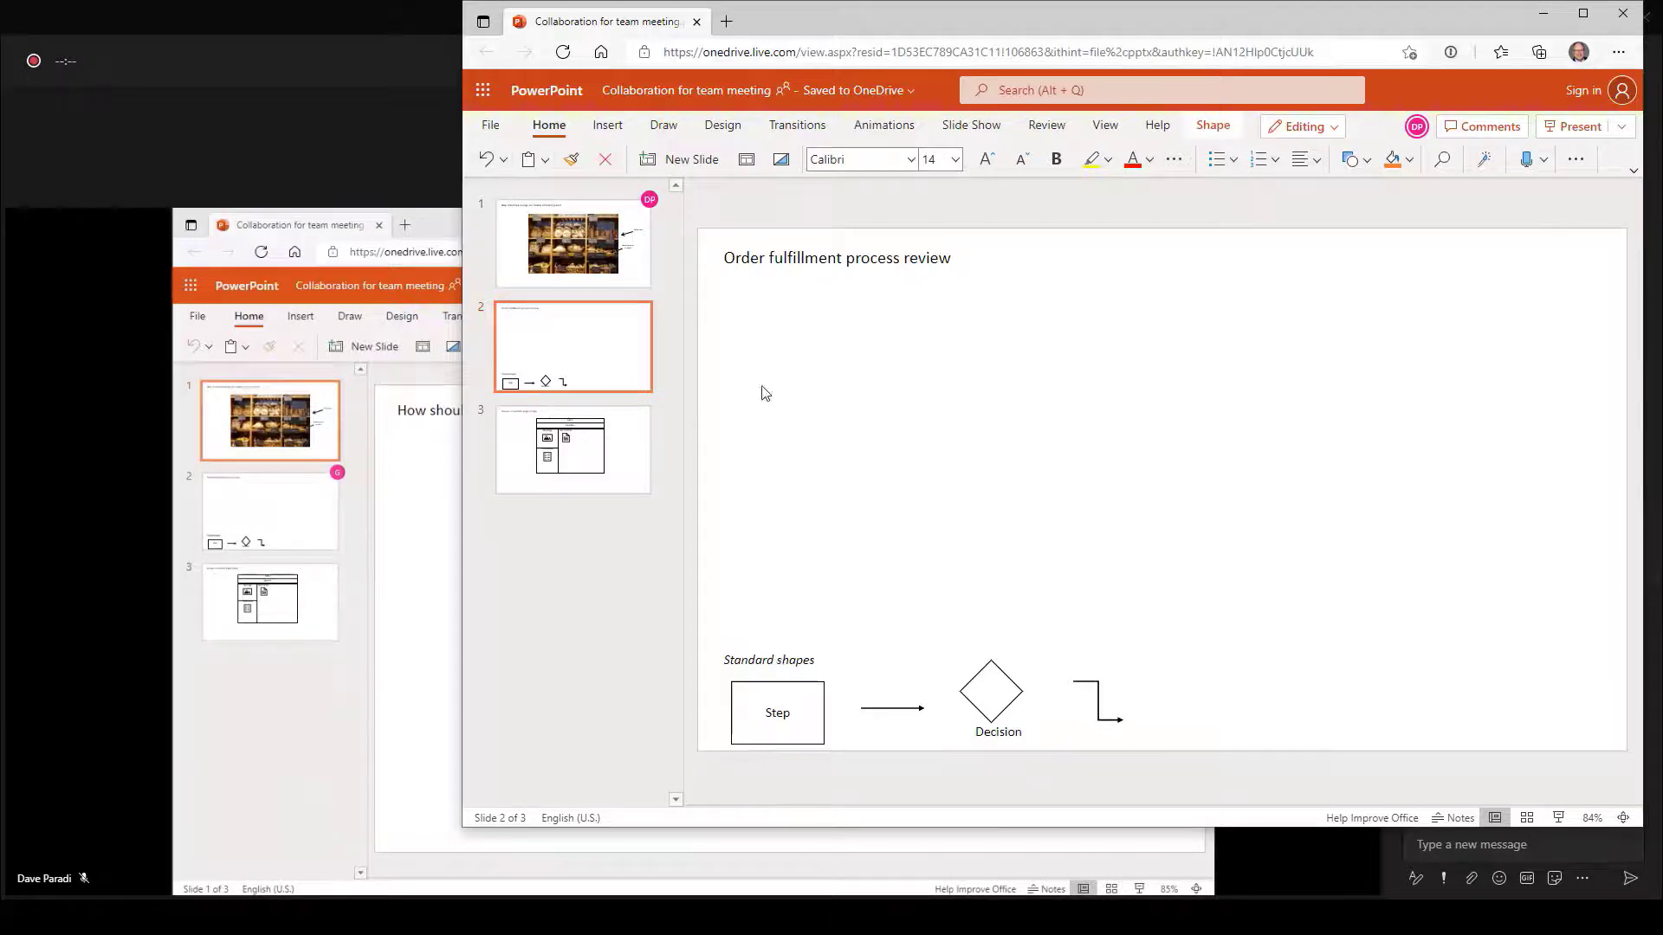
left_click(543, 161)
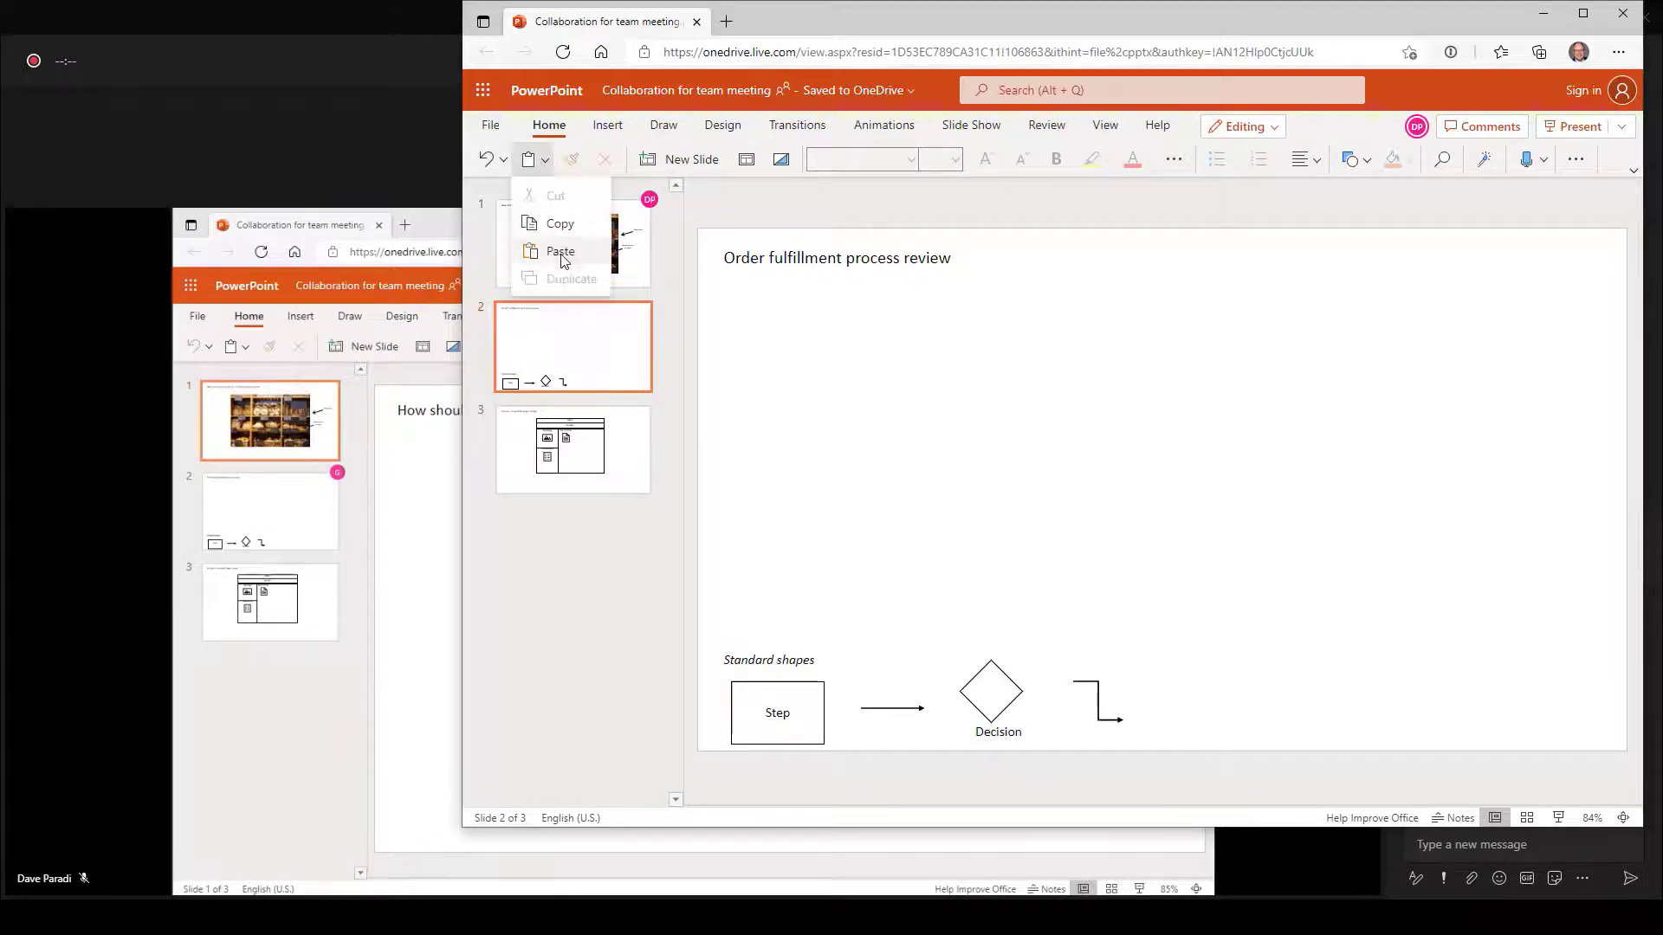
left_click(561, 252)
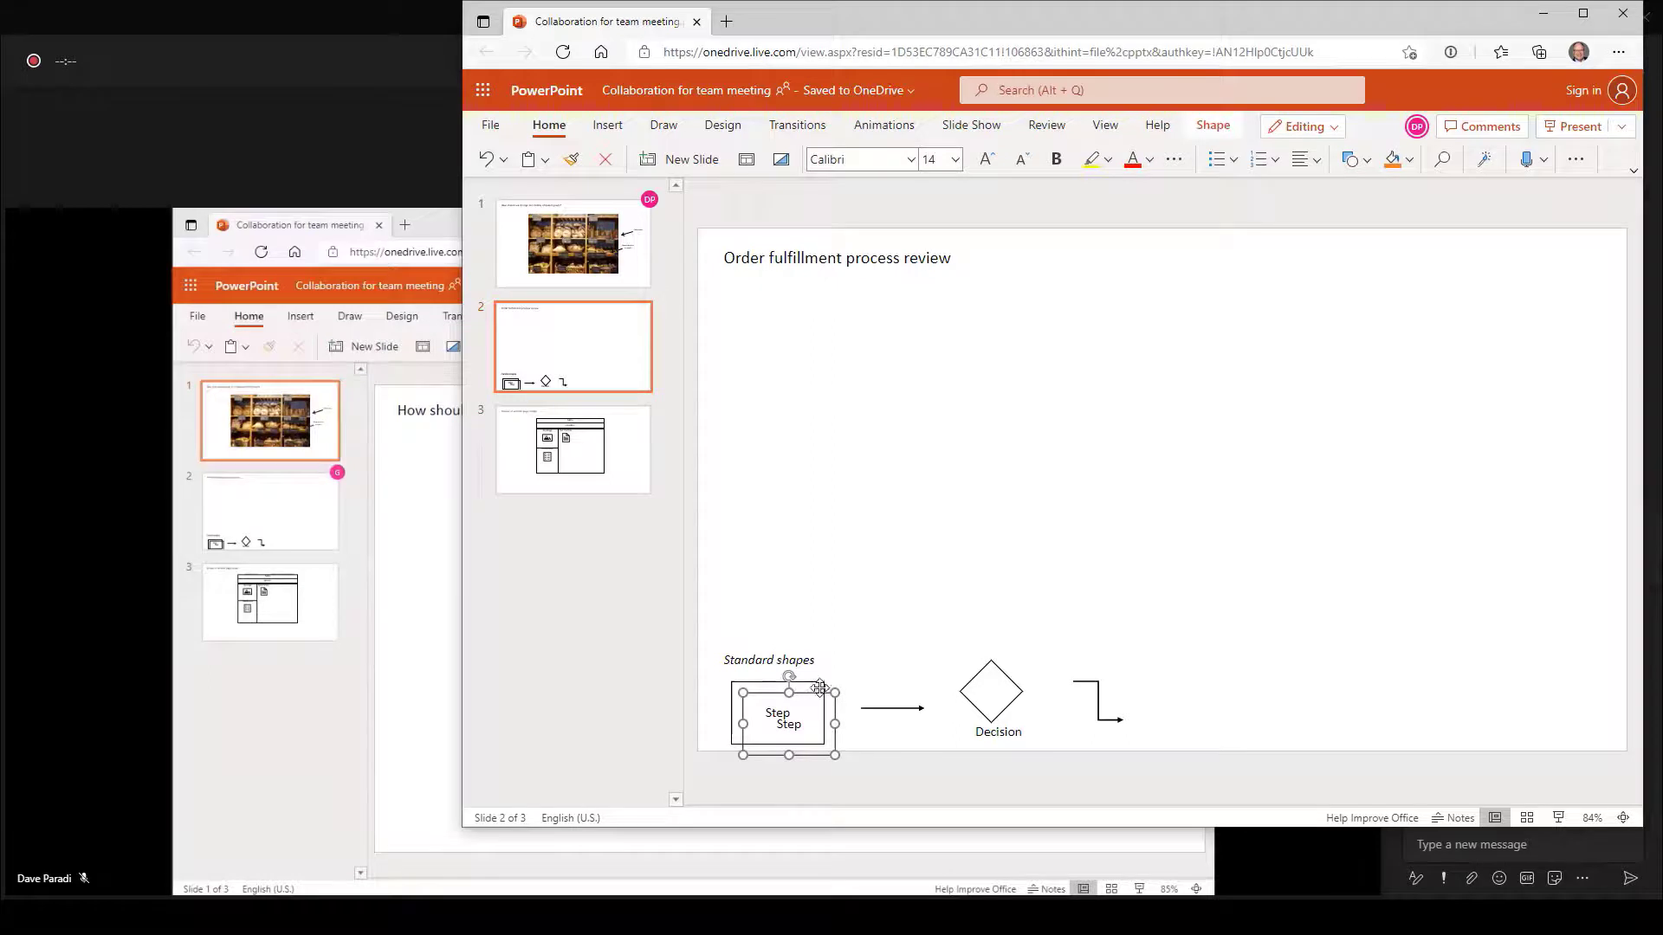
left_click_drag(820, 689, 823, 379)
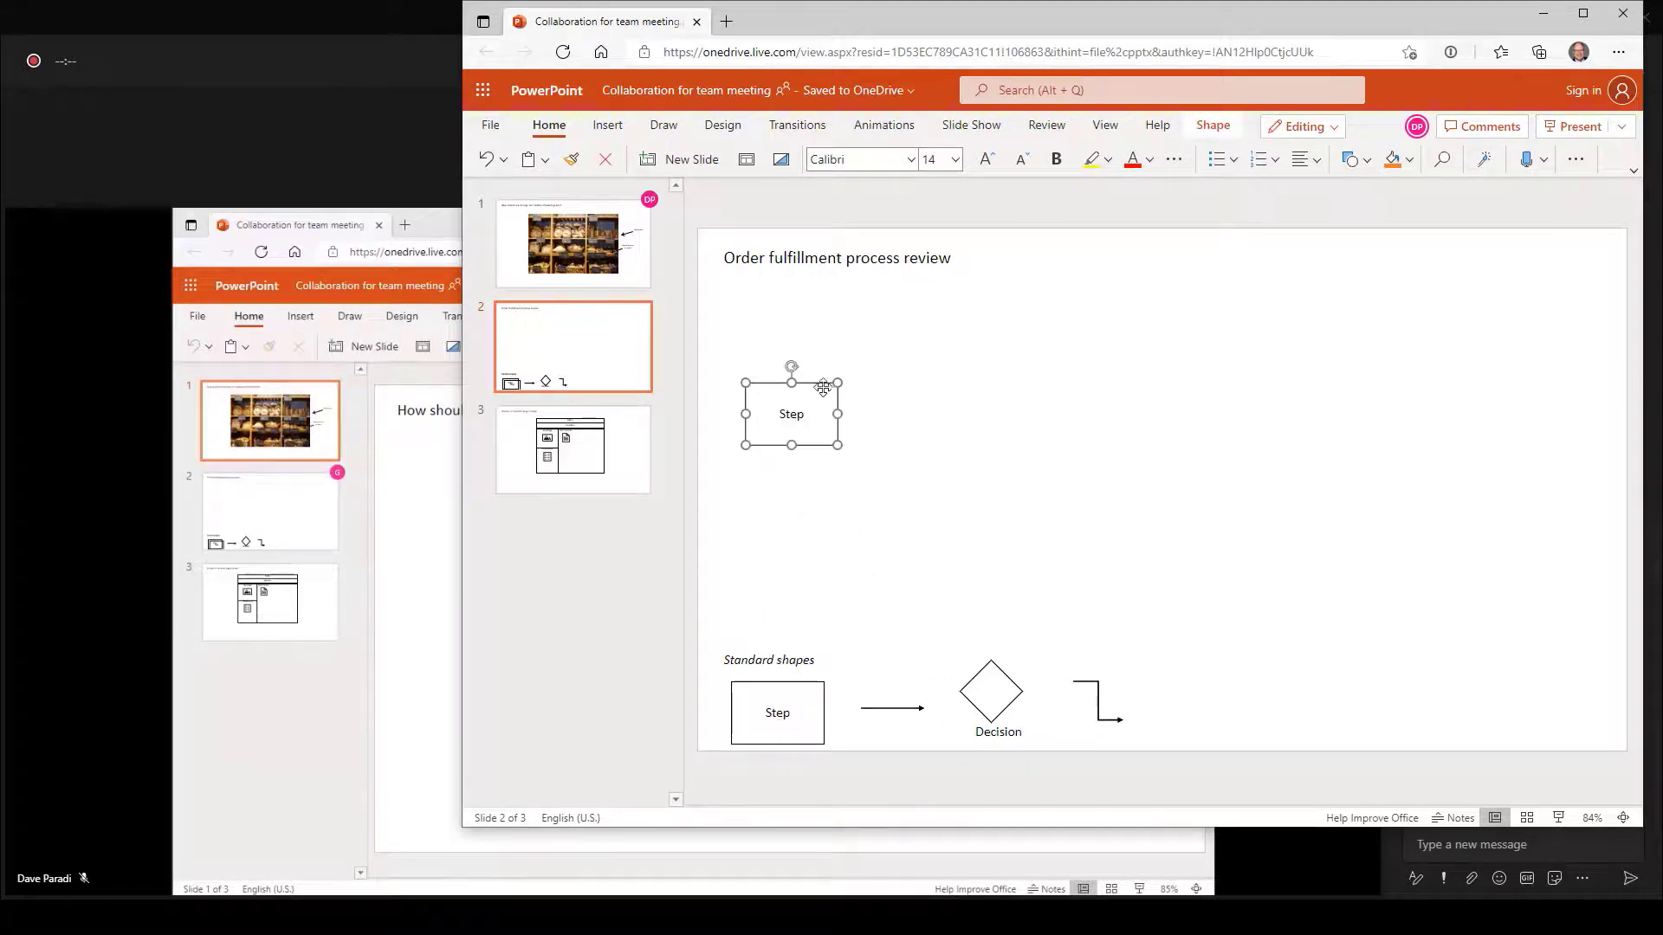
- Duplicate the arrow line and place the copy beside the upper Step box
left_click(893, 708)
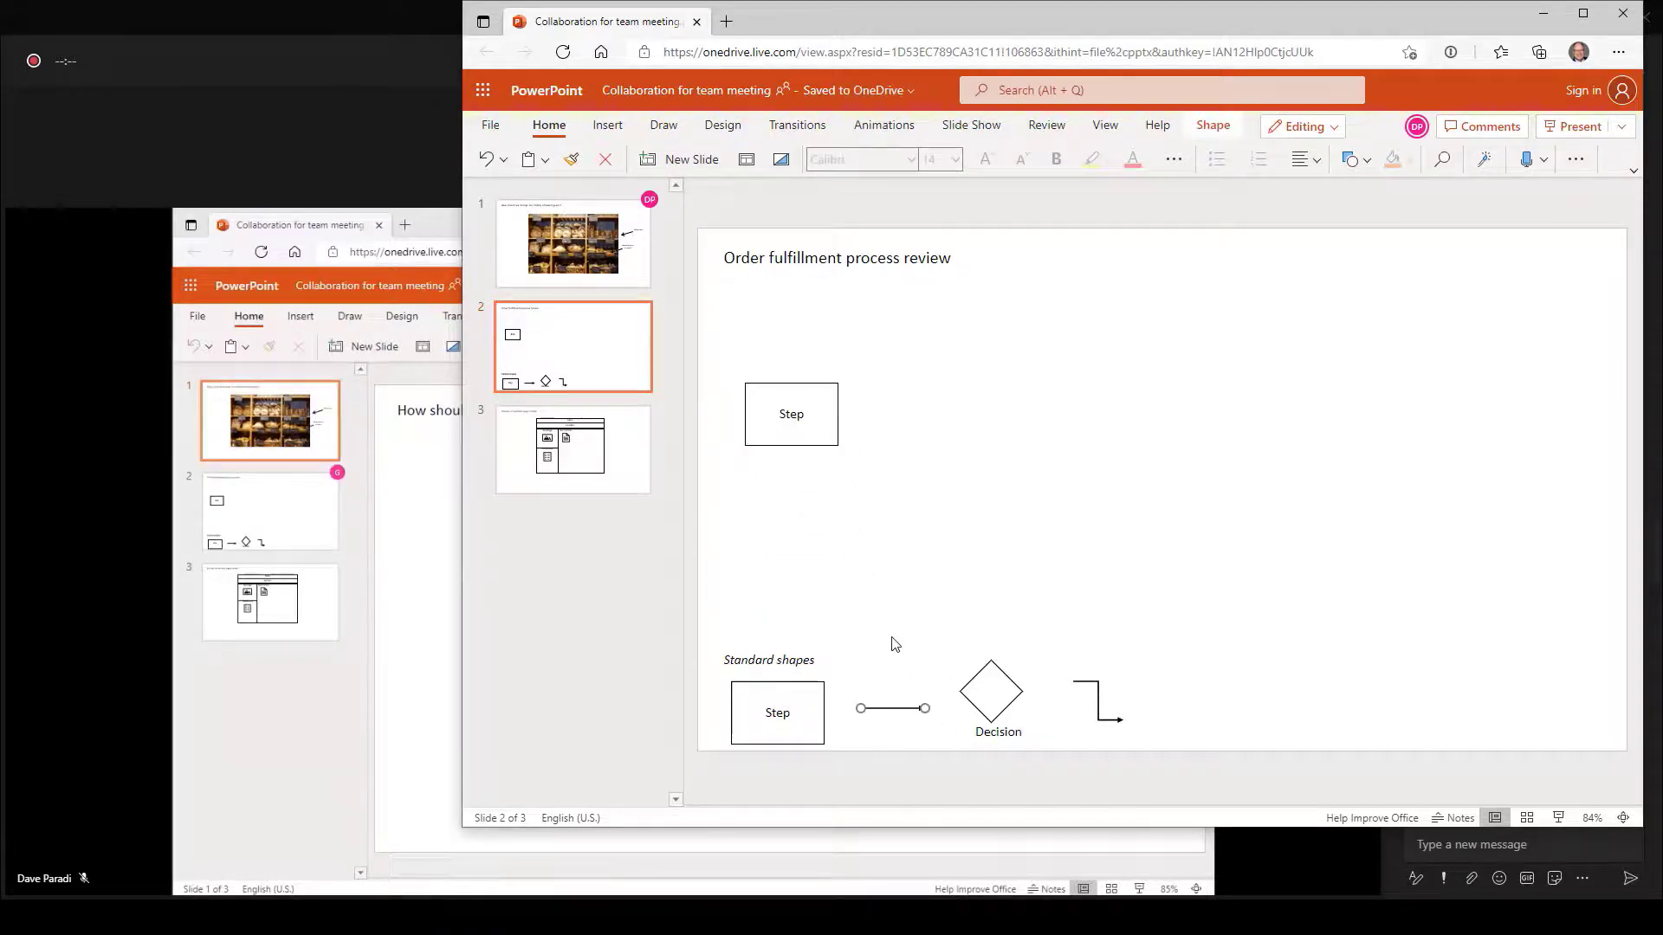
key("ctrl+c")
key("ctrl+v")
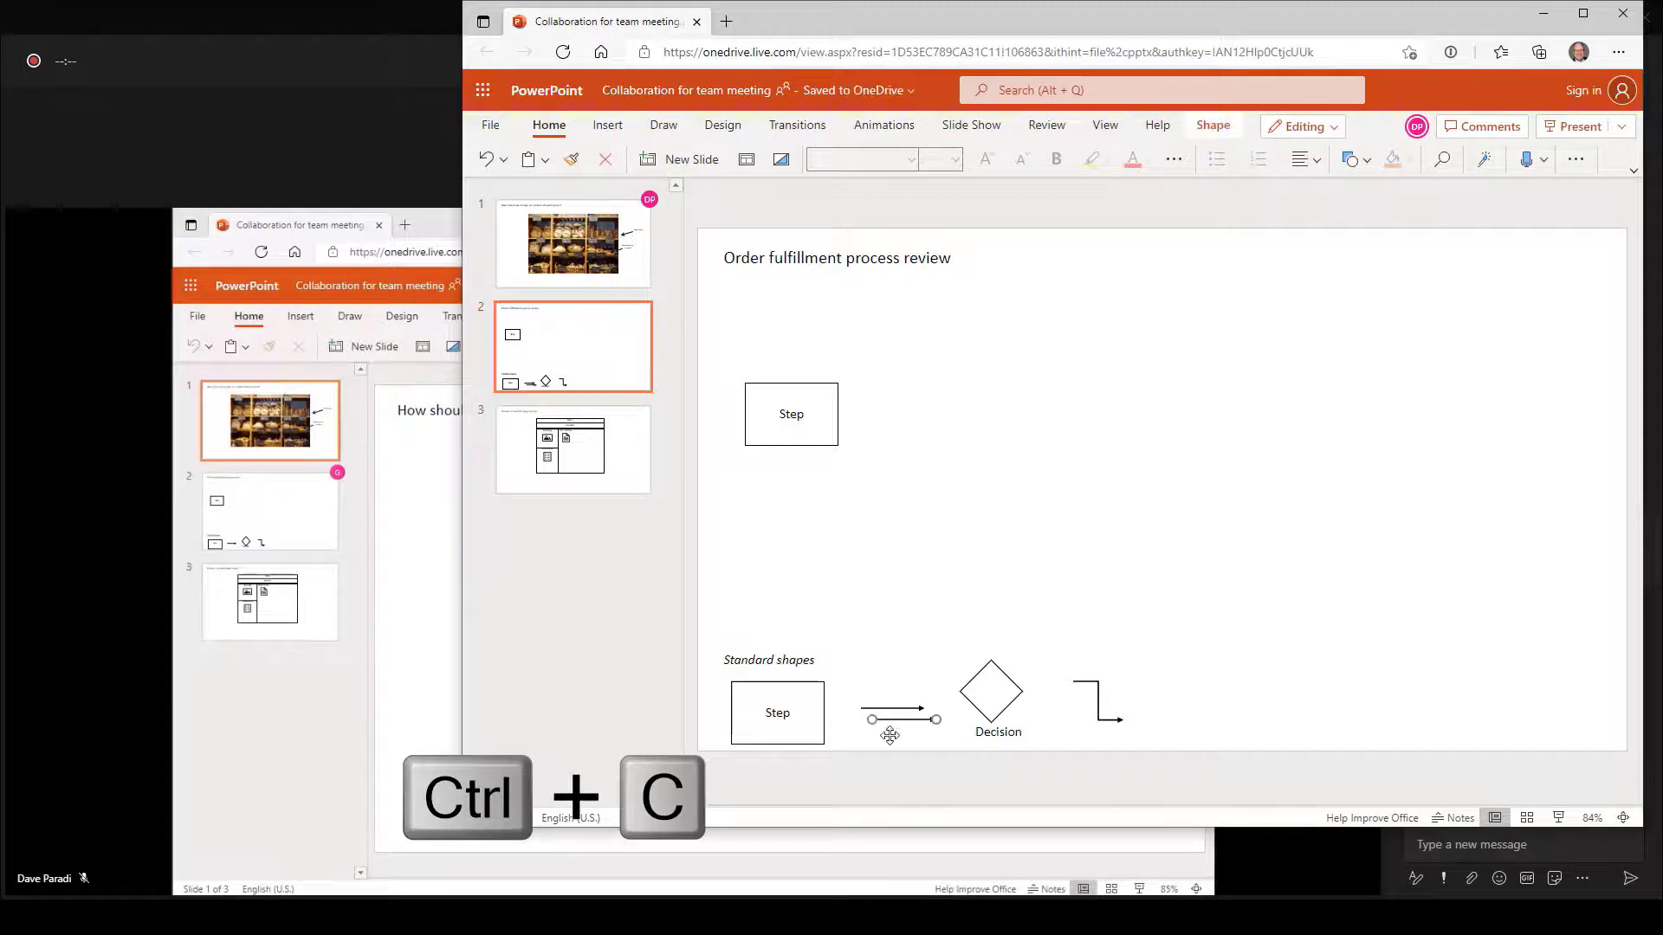
left_click_drag(892, 723, 866, 417)
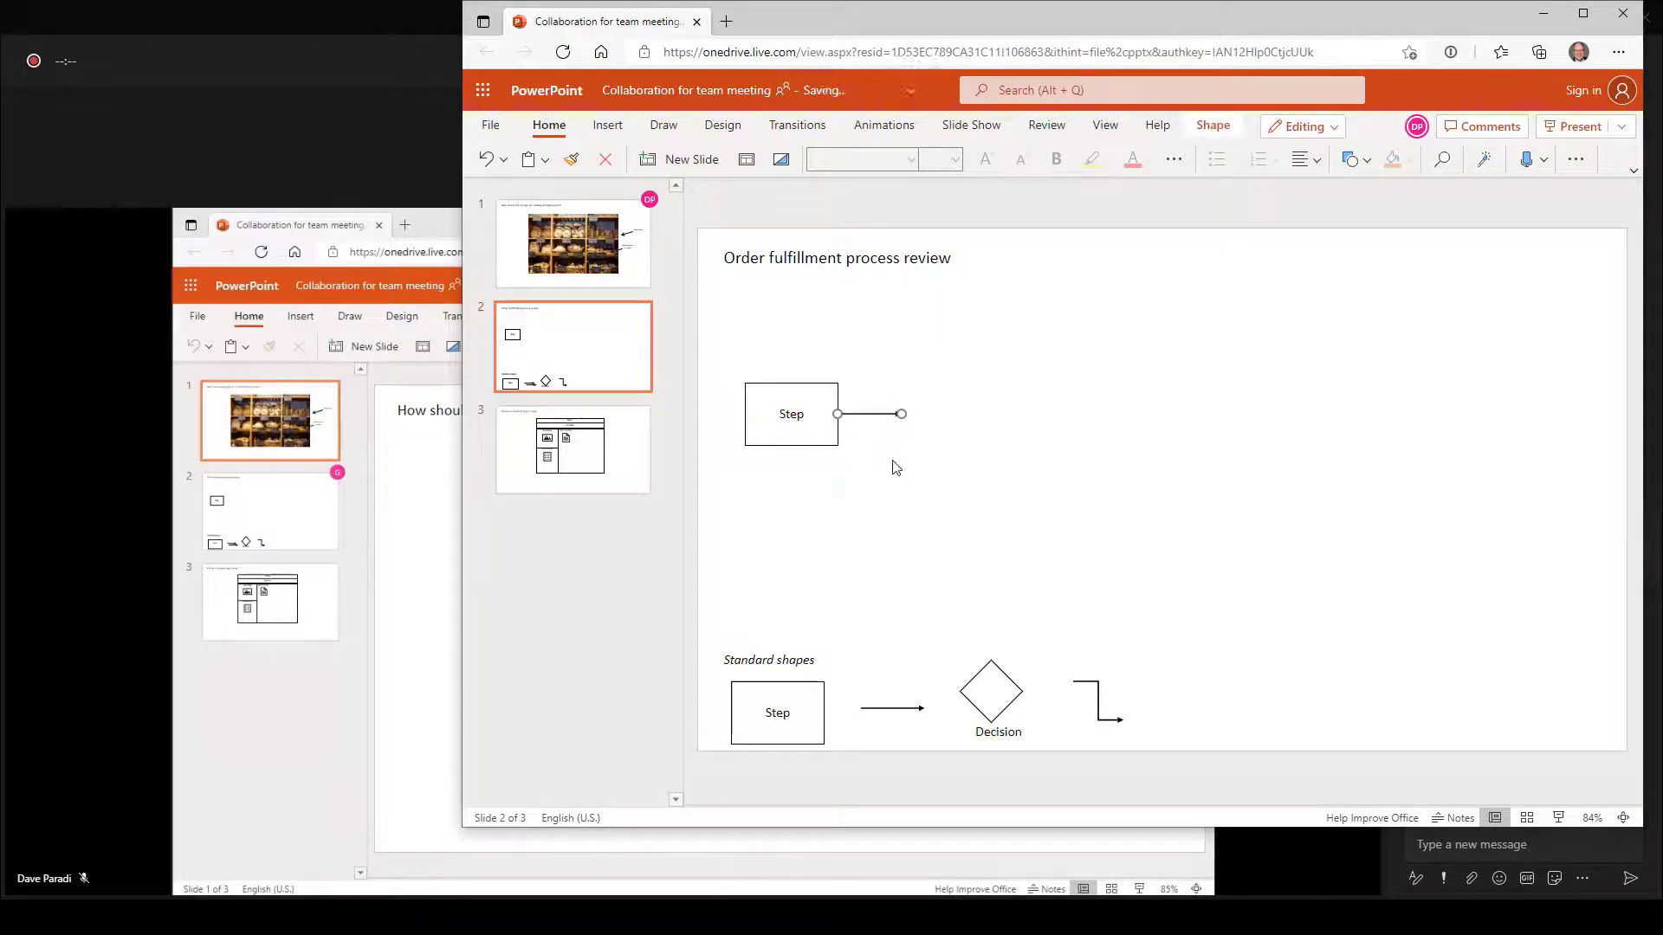
left_click(970, 498)
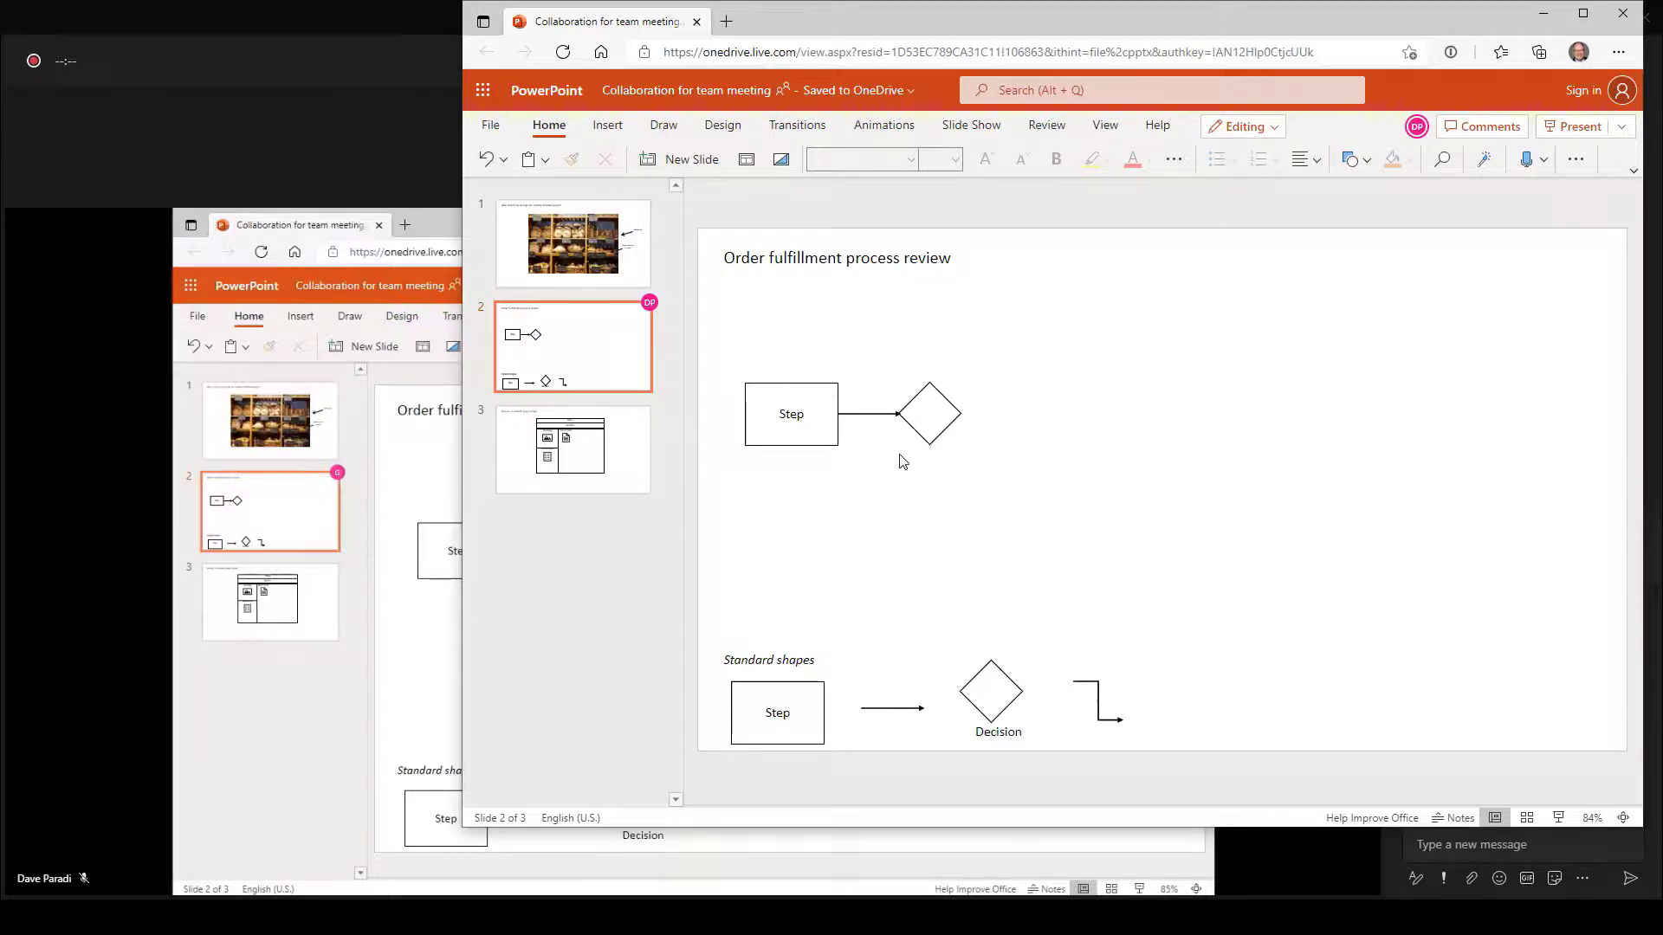
- Bring the Teams meeting window forward, briefly check the Edge deck window, then return
left_click(143, 331)
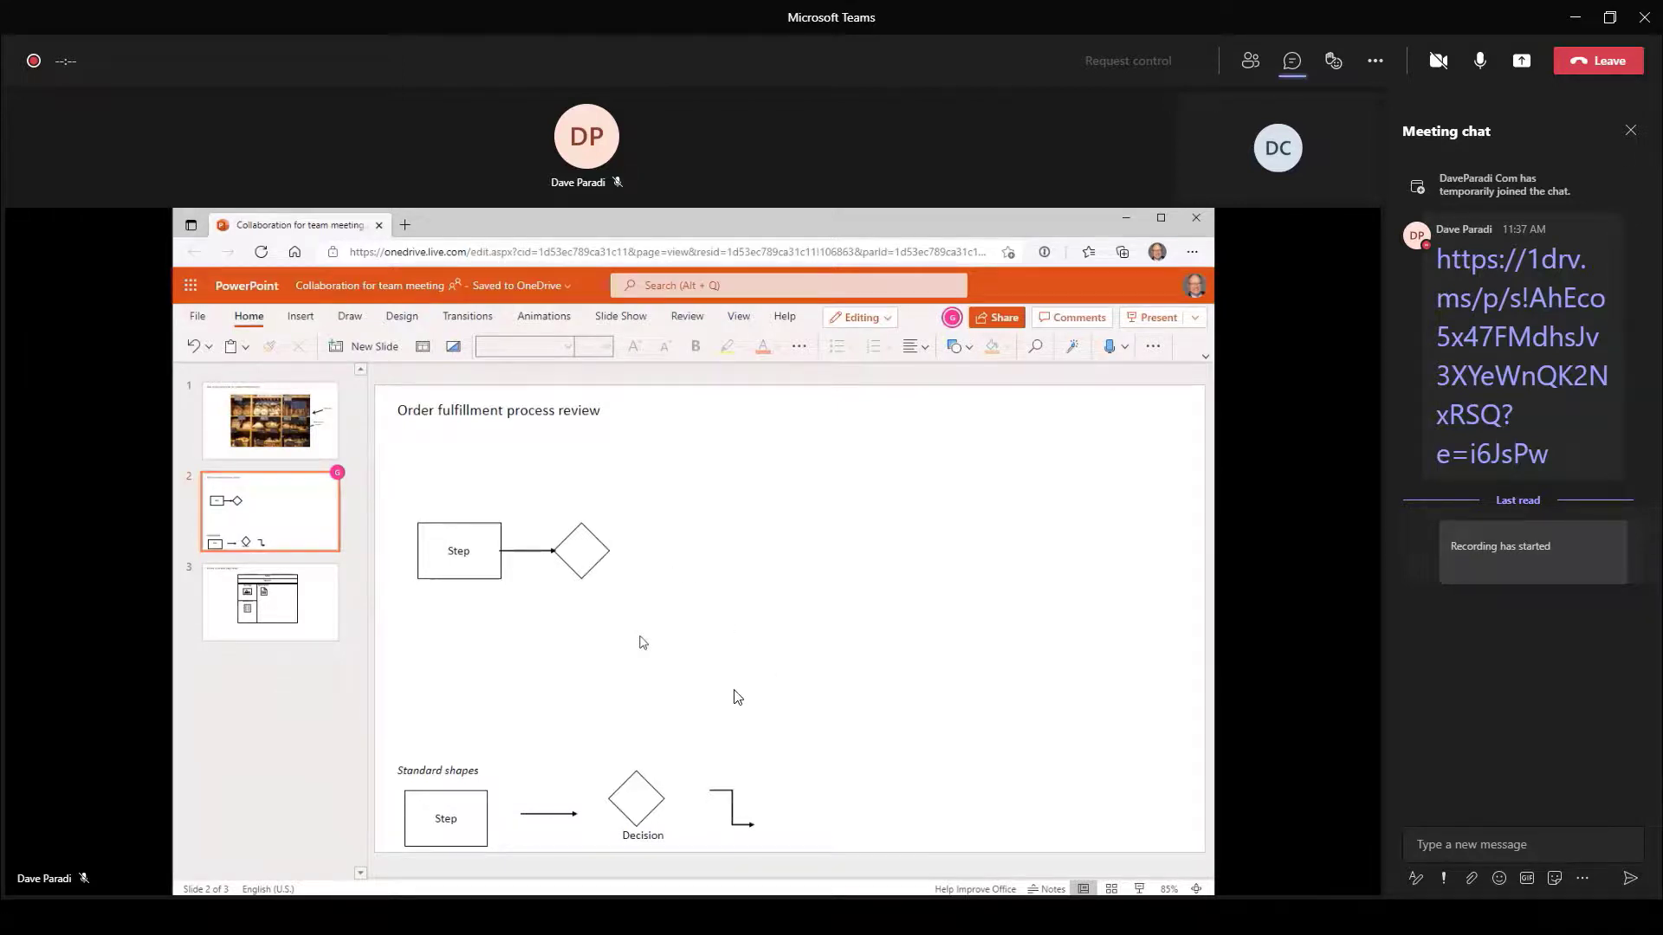
key("alt+Tab")
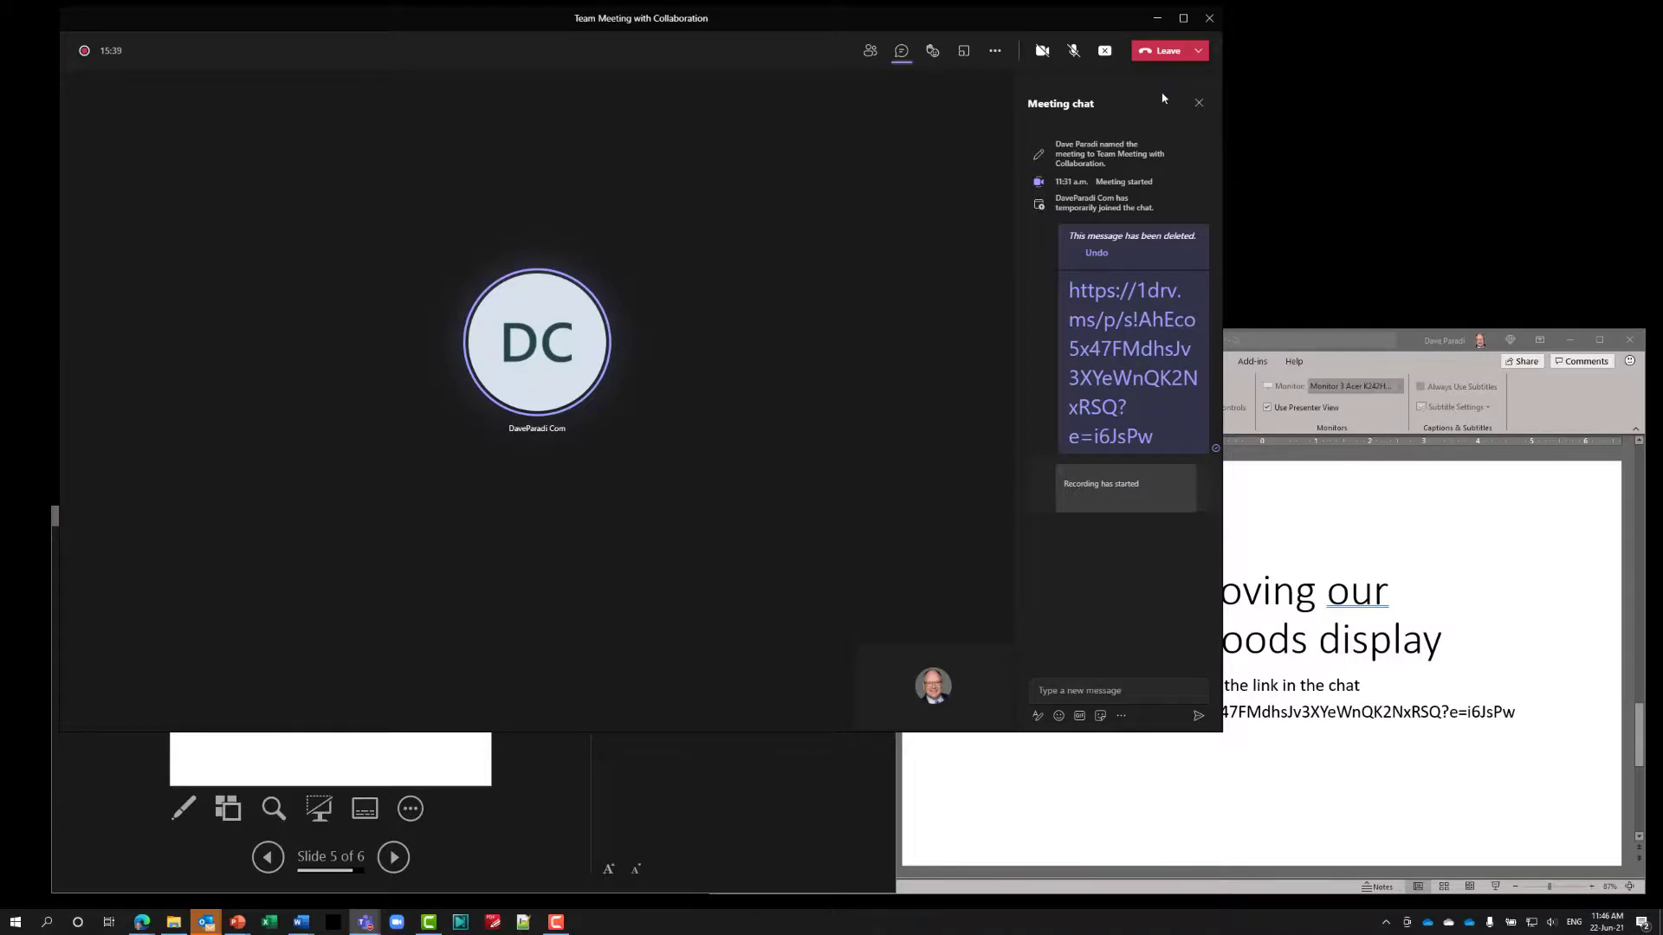
- End the current screen share and bring up Share content's list of screens, with Presenter View in front
left_click(1105, 52)
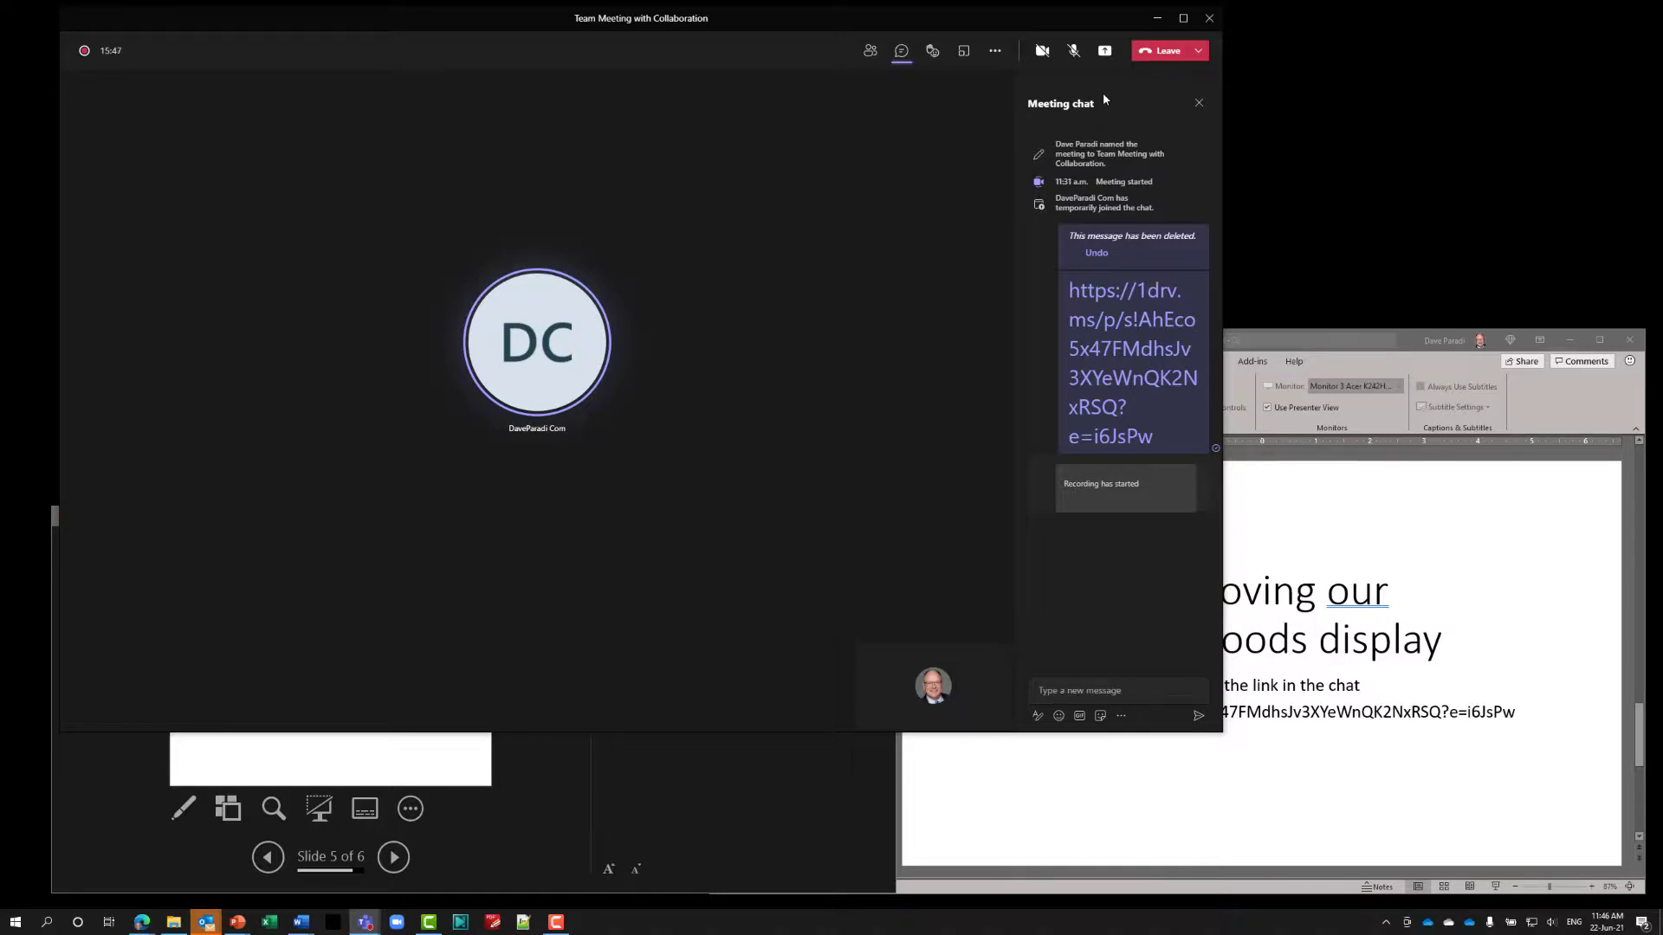
left_click(529, 781)
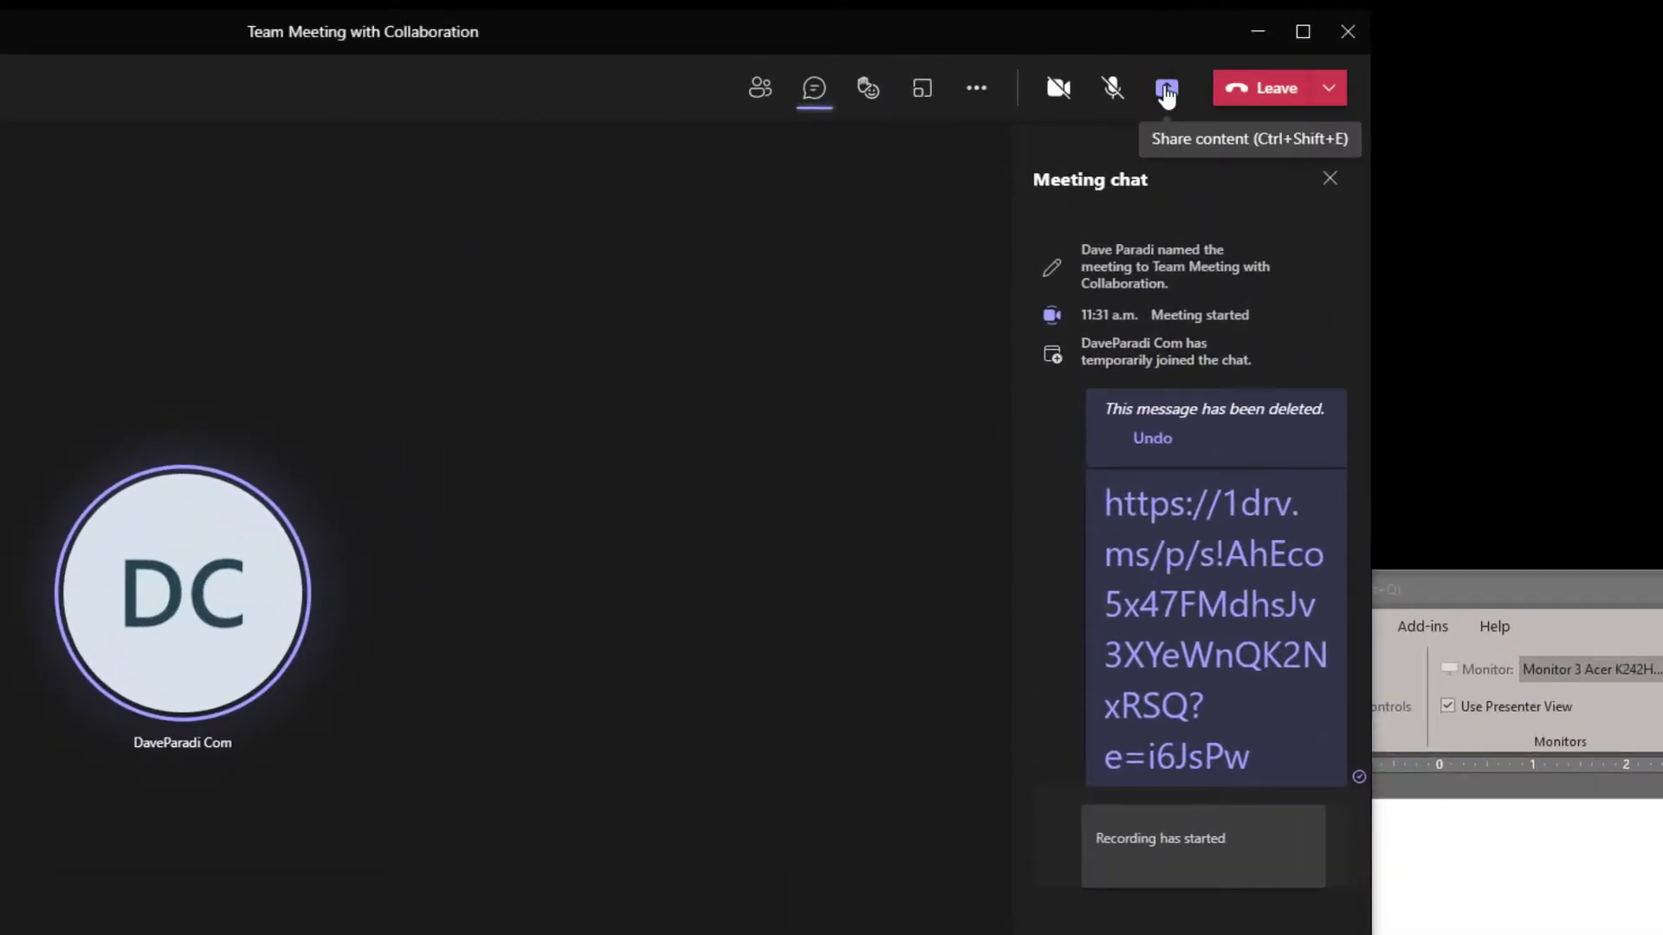
left_click(1165, 90)
left_click(1280, 310)
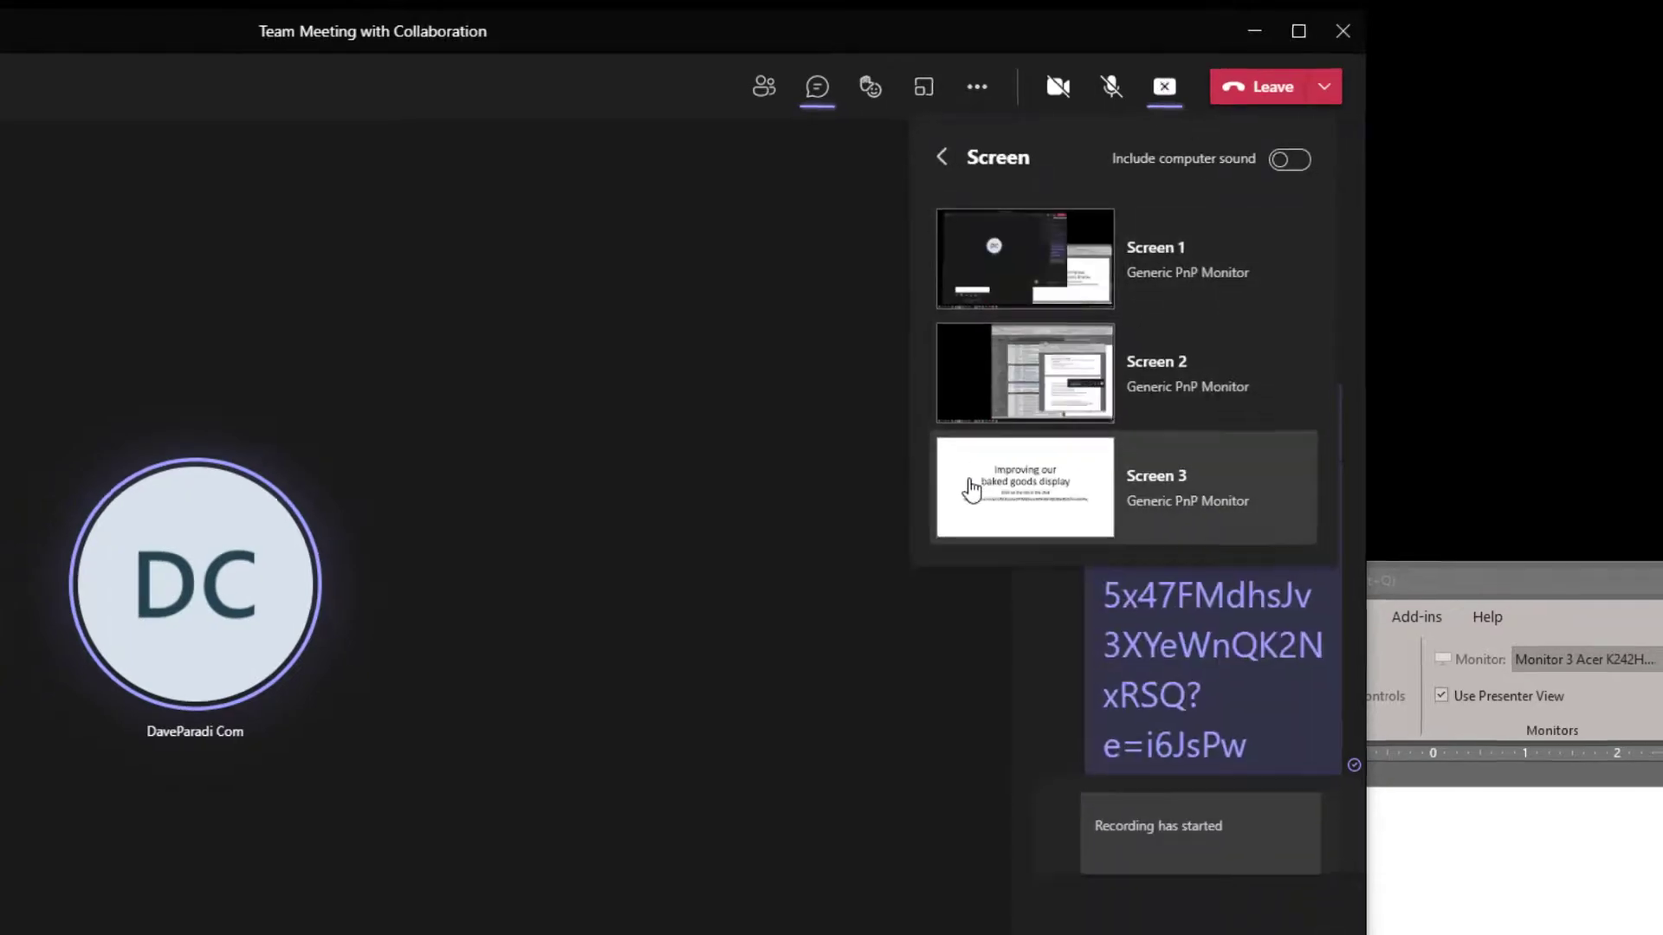
- Share Screen 3, move Presenter View up and right, and advance to slide 6, 'New position on team'
left_click(972, 489)
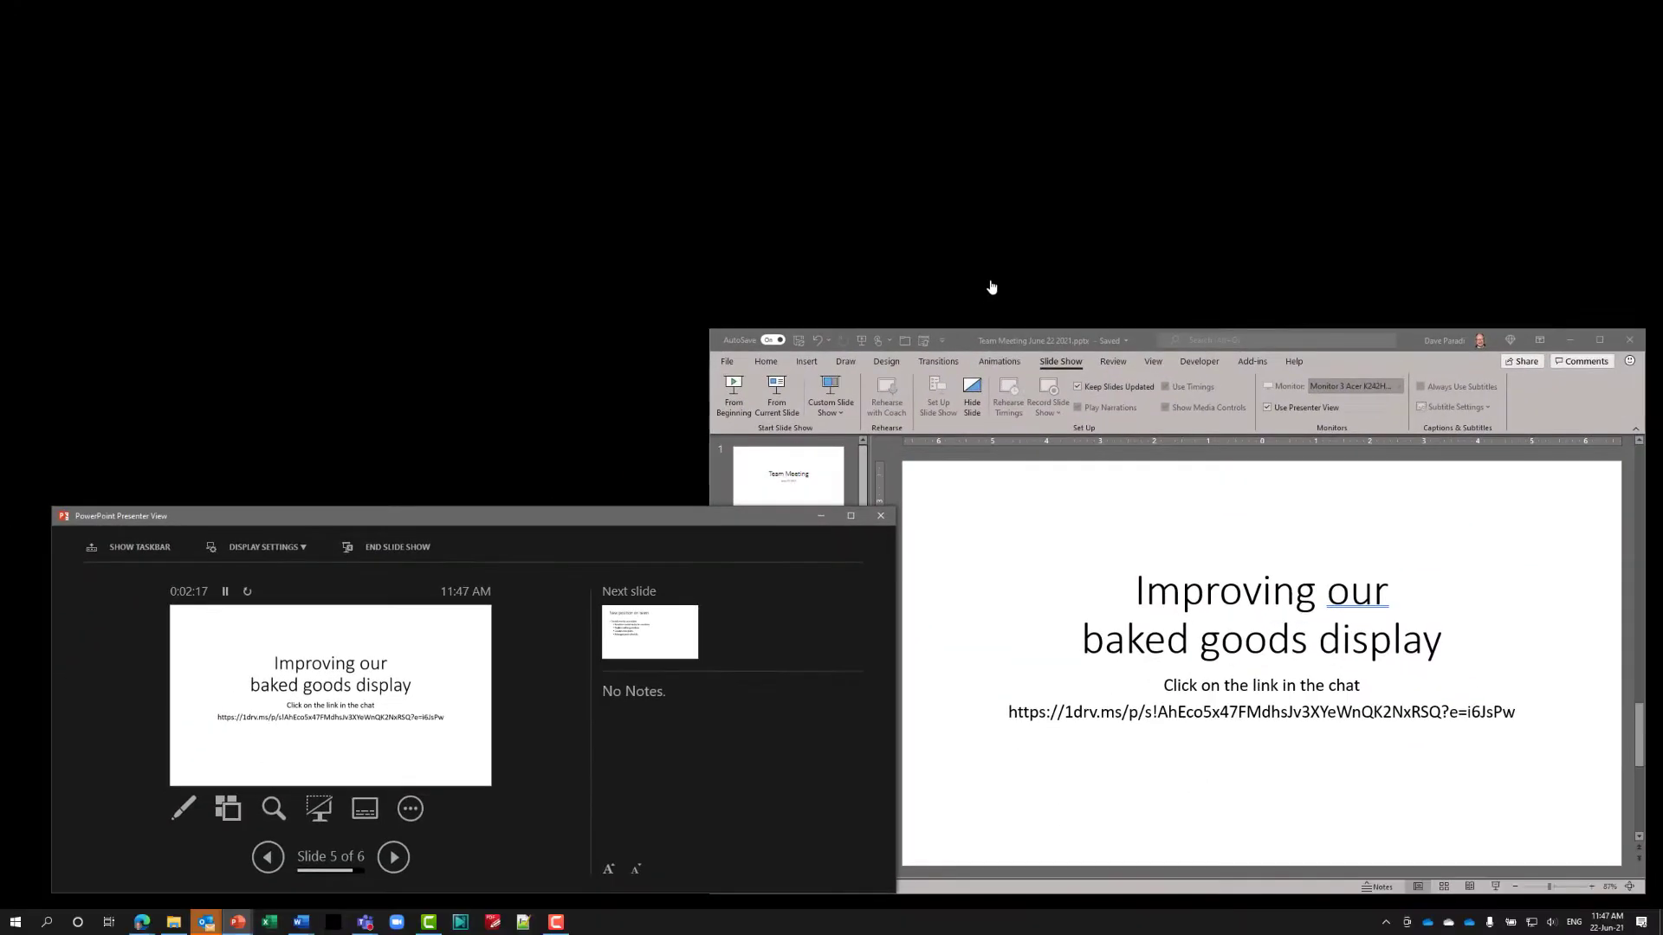
left_click_drag(563, 518, 840, 135)
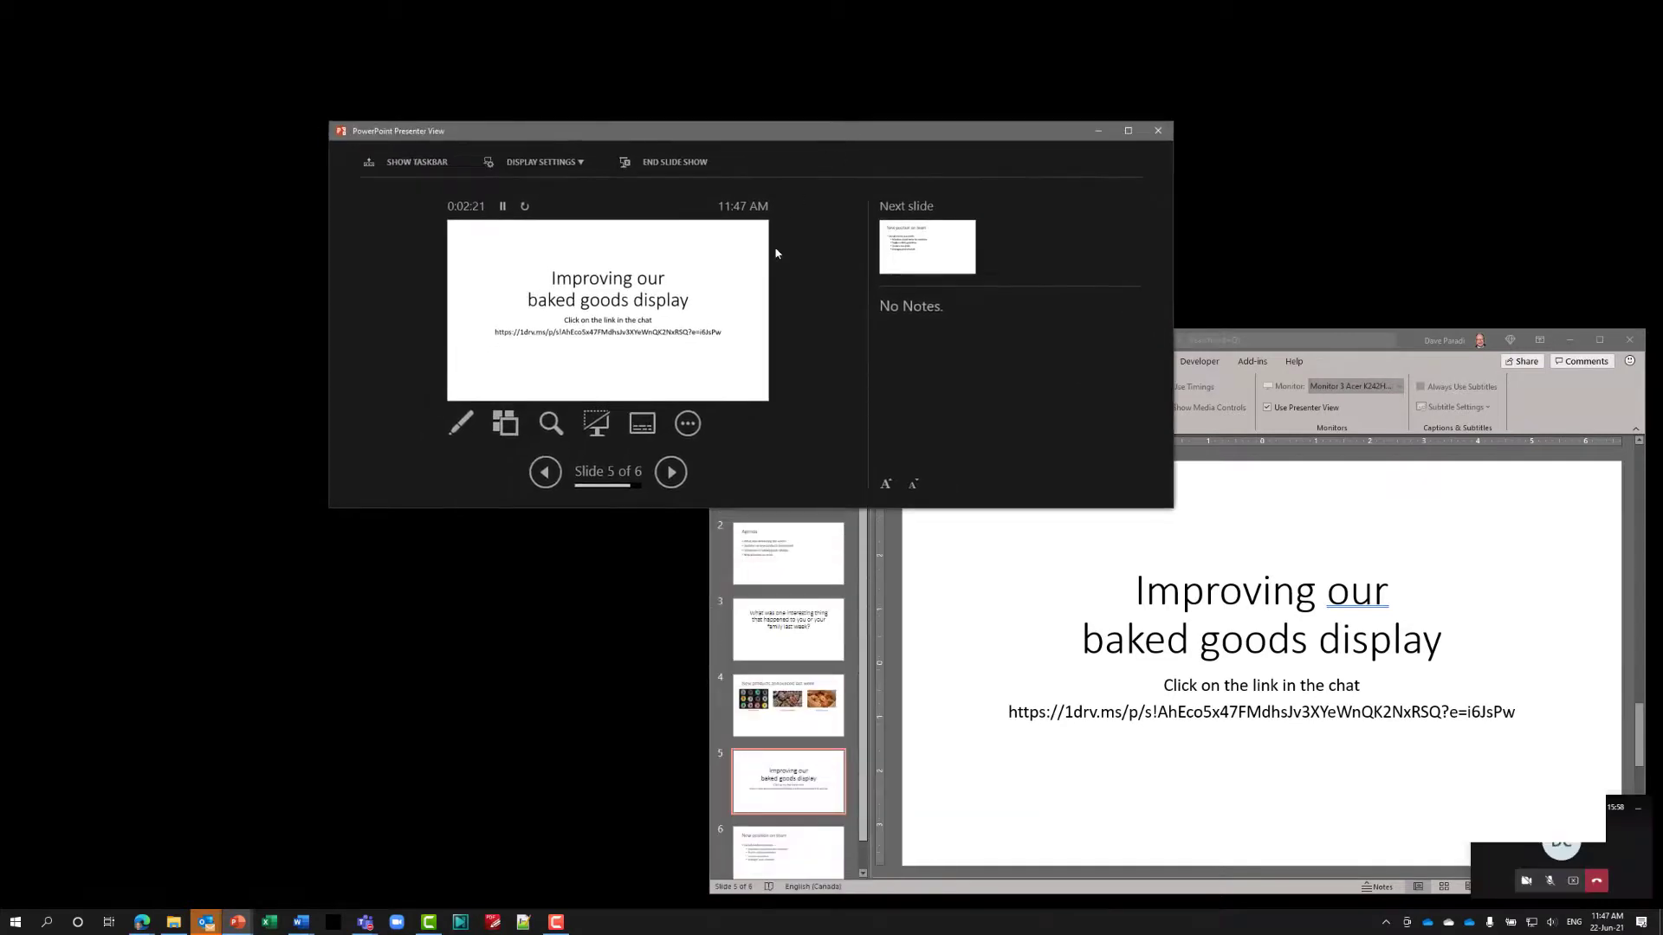
left_click(670, 472)
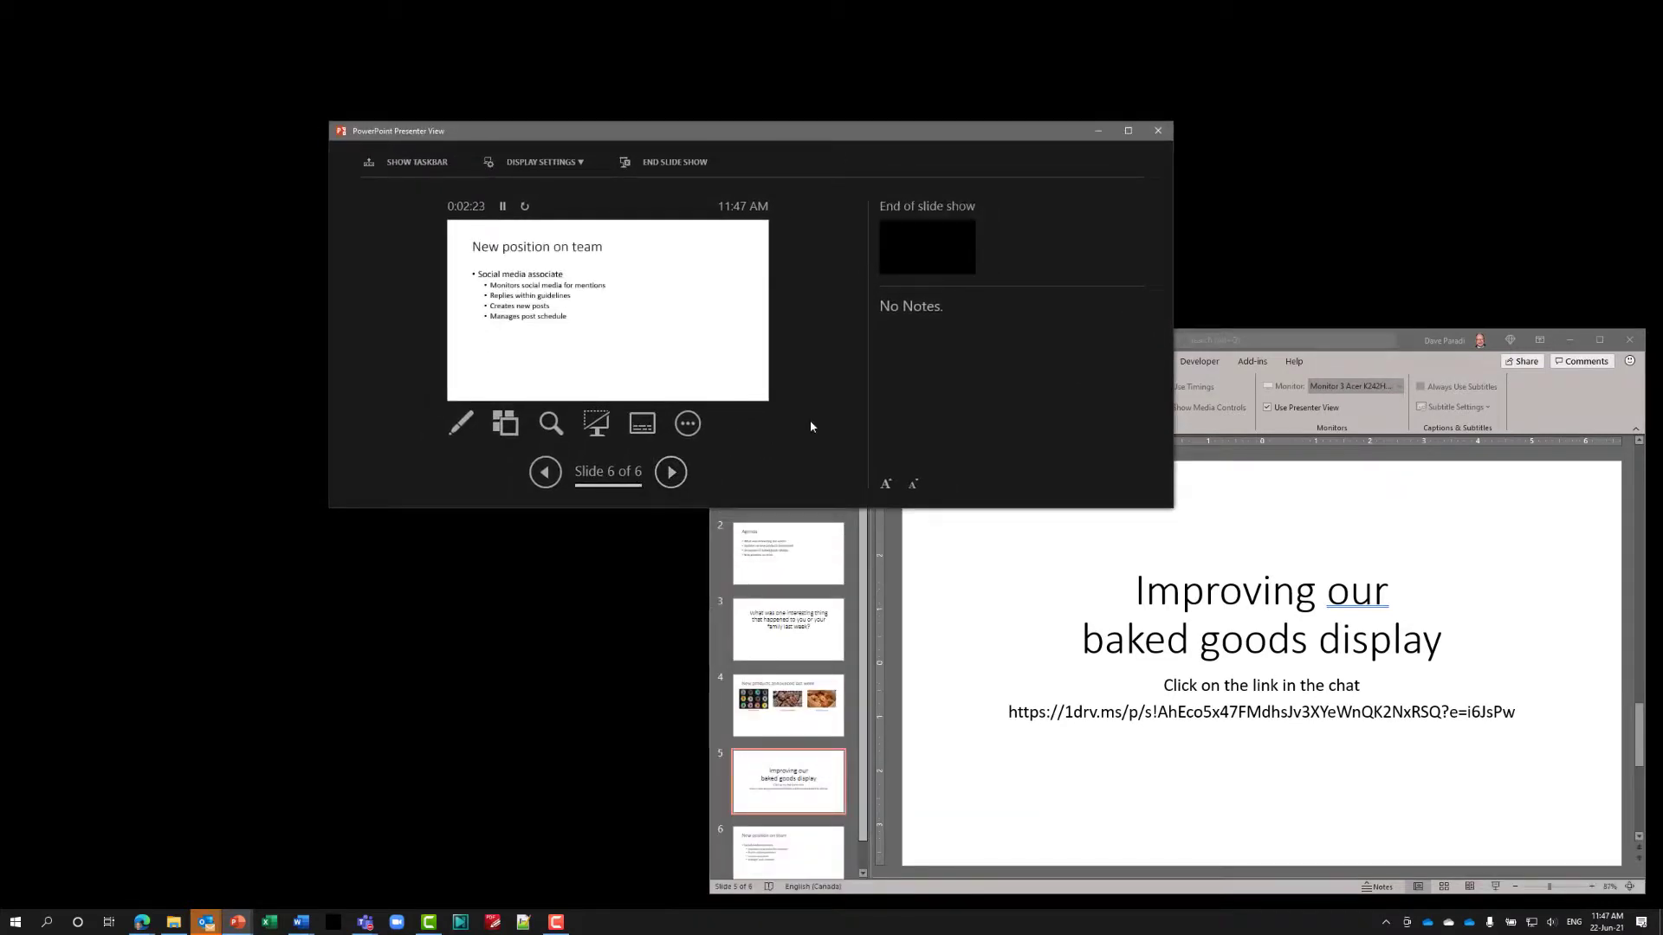